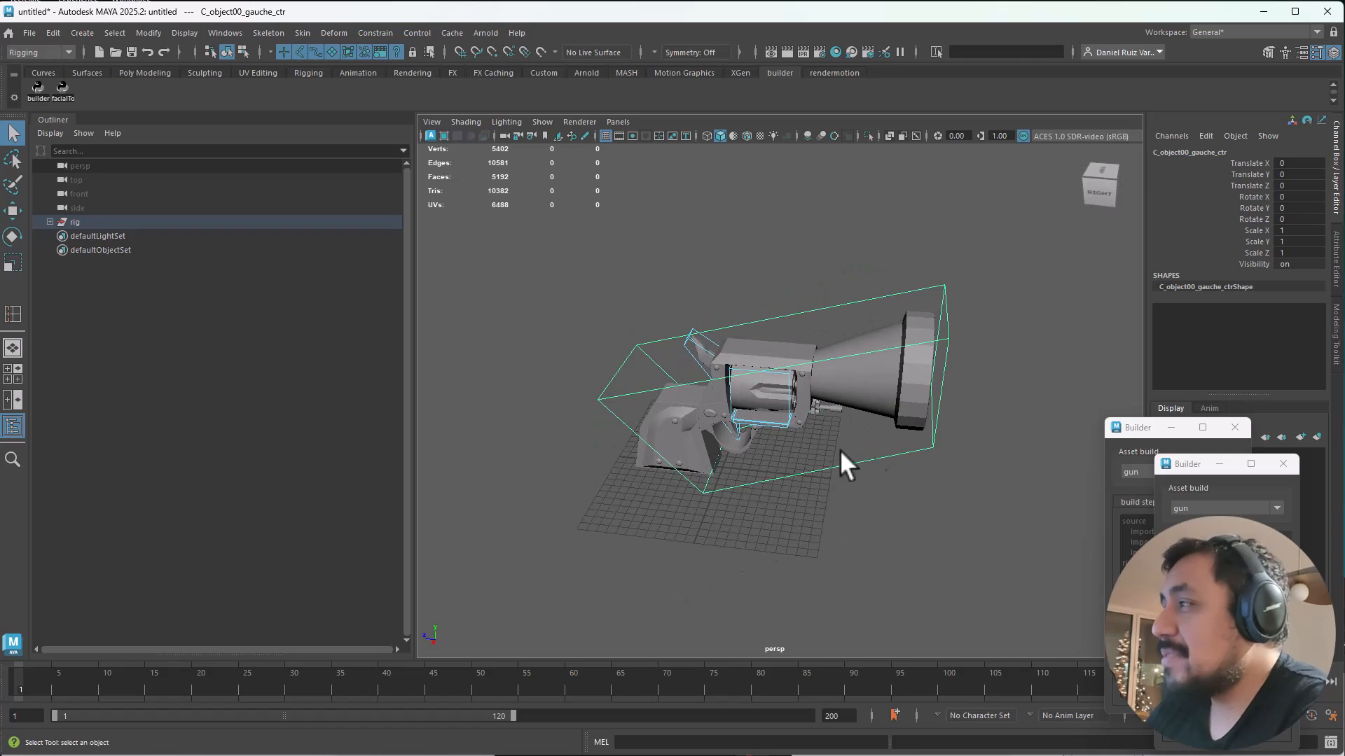
Step: Switch to PyCharm and examine the centered=True argument of the pivotBarrel_rig.create_point_base call in the gun's rig_build.py
{"action": "key", "text": "alt+Tab"}
{"action": "key", "text": "alt+Tab"}
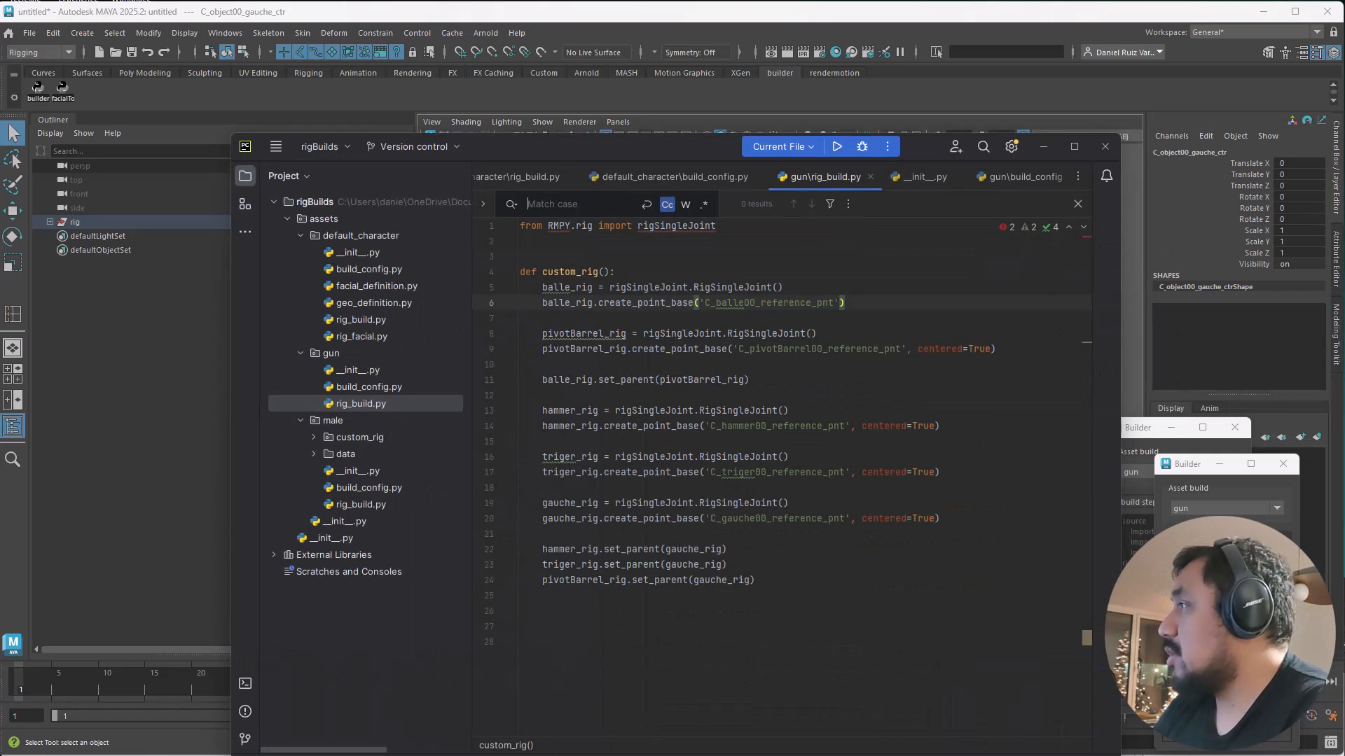
{"action": "left_click", "coordinate": [856, 335]}
{"action": "left_click", "coordinate": [914, 349]}
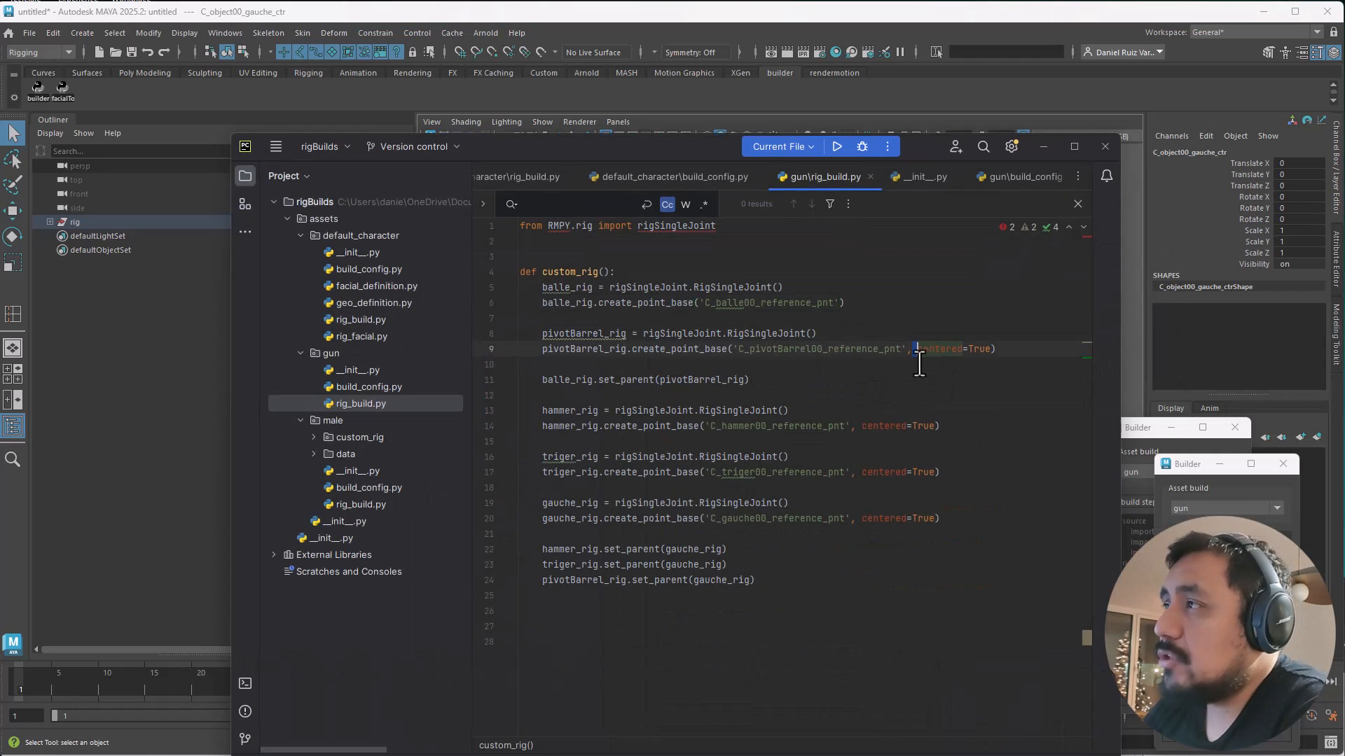
{"action": "key", "text": "Home"}
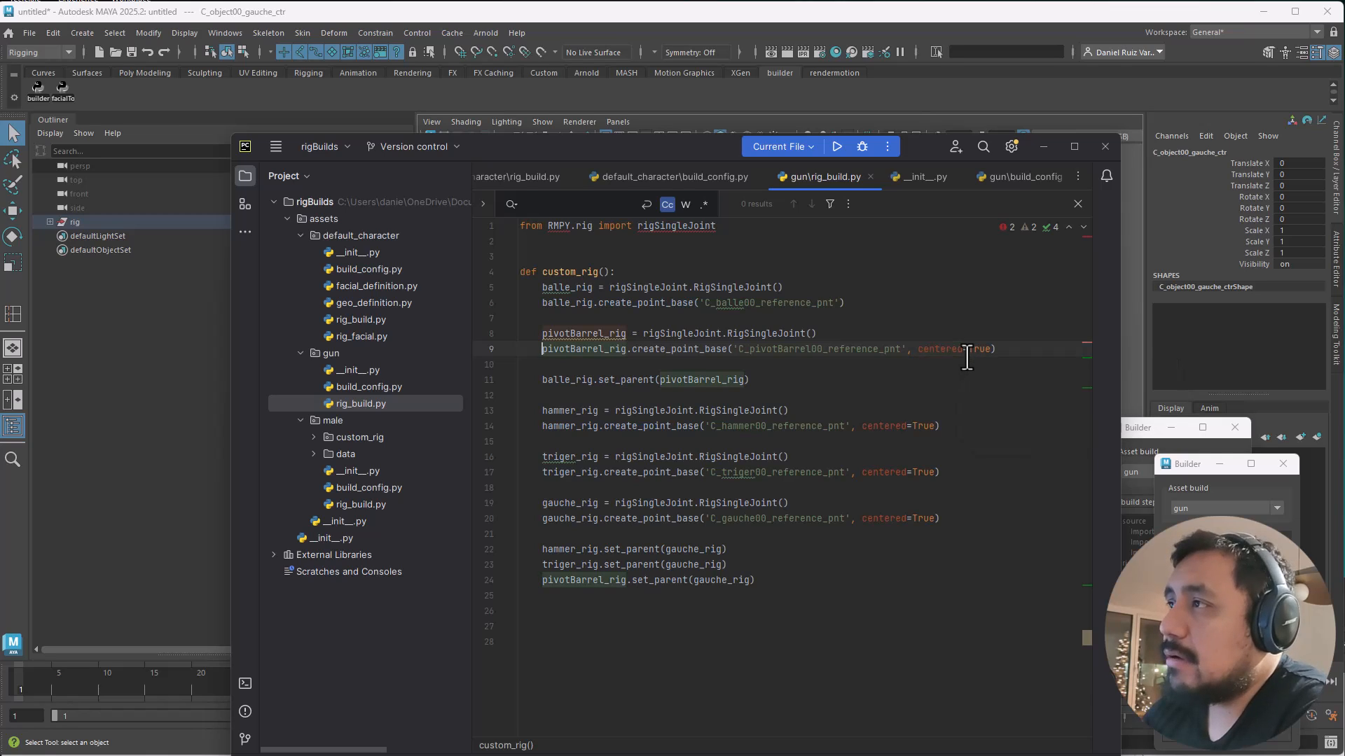
{"action": "key", "text": "shift+Right"}
{"action": "key", "text": "shift+Right"}
{"action": "key", "text": "ctrl+Right"}
{"action": "key", "text": "ctrl+Right"}
{"action": "key", "text": "ctrl+Right"}
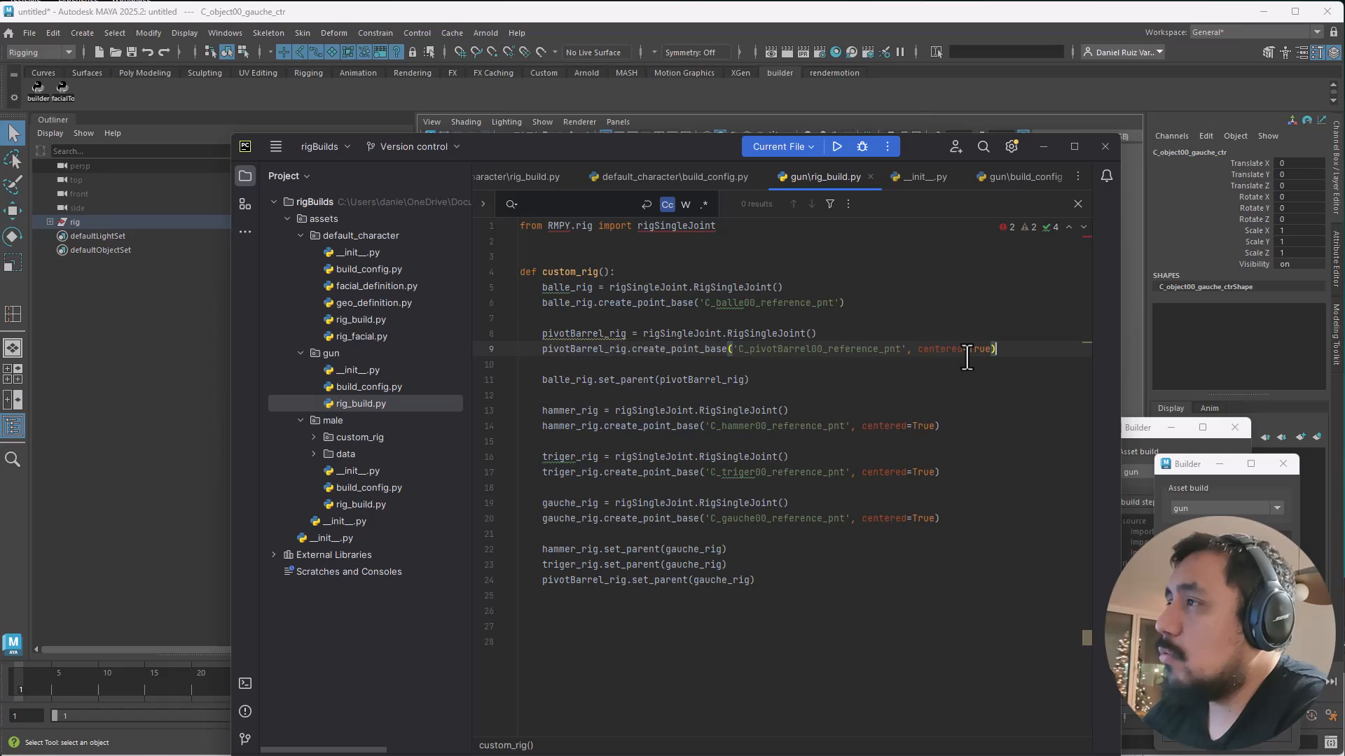
{"action": "key", "text": "ctrl+shift+Left"}
{"action": "key", "text": "ctrl+shift+Left"}
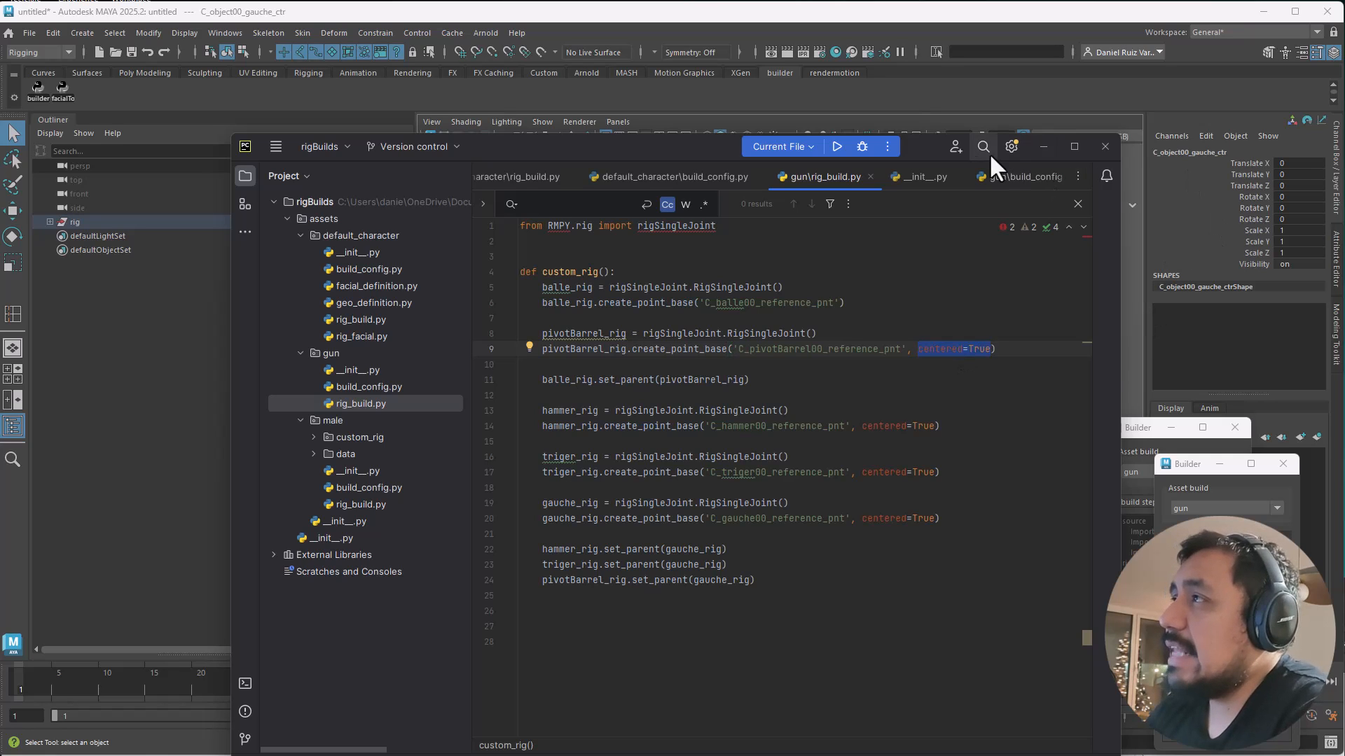
Step: Return to Maya and start a new scene without saving the current gun rig
{"action": "left_click_drag", "start_coordinate": [680, 147], "coordinate": [1343, 238]}
{"action": "left_click_drag", "start_coordinate": [738, 518], "coordinate": [736, 396], "text": "alt"}
{"action": "key", "text": "f"}
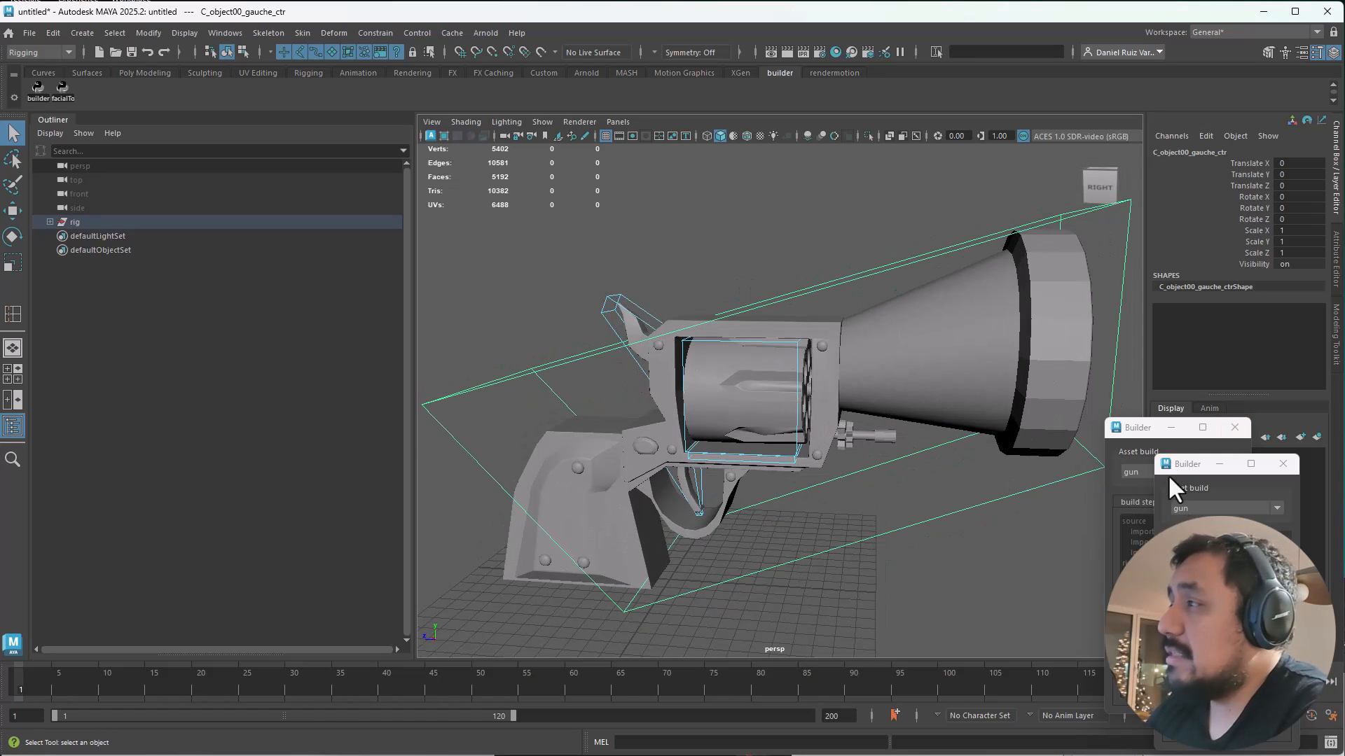
{"action": "left_click_drag", "start_coordinate": [1137, 427], "coordinate": [684, 167]}
{"action": "left_click", "coordinate": [588, 273]}
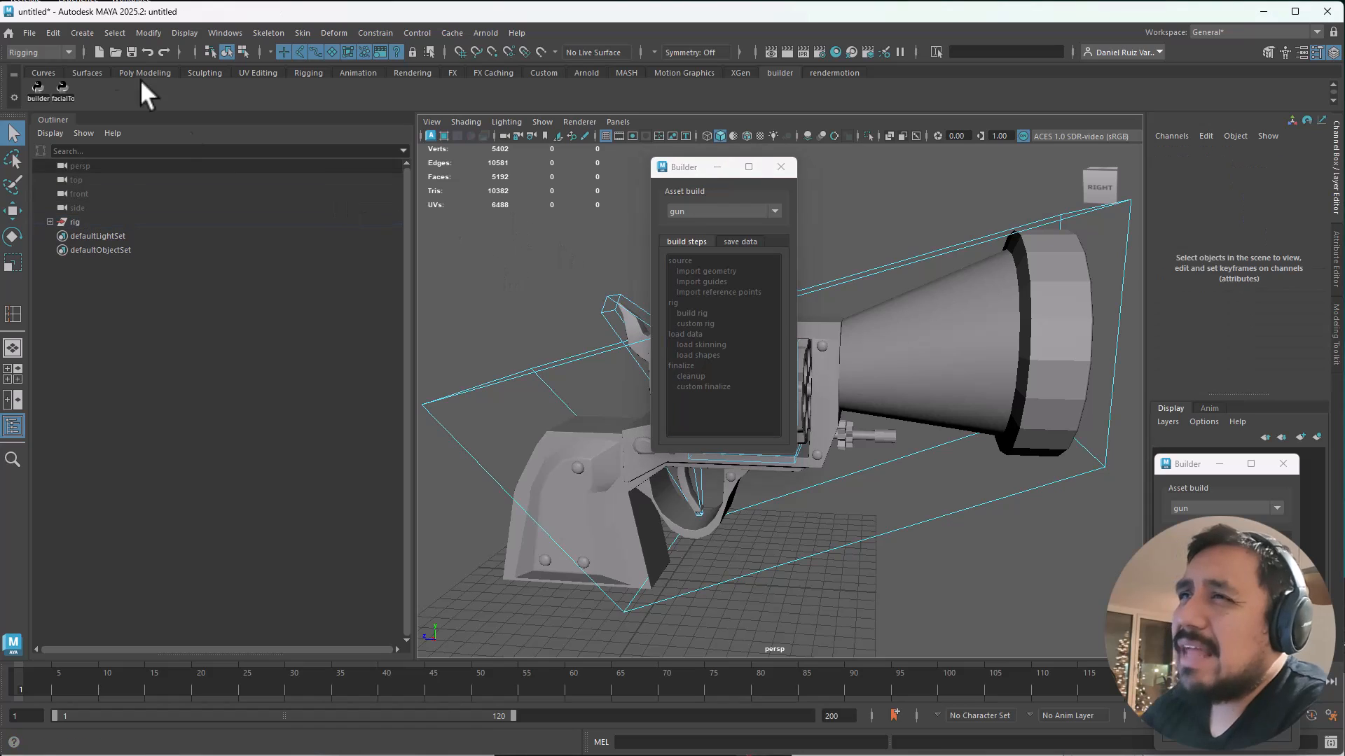
{"action": "left_click", "coordinate": [30, 35]}
{"action": "left_click", "coordinate": [56, 63]}
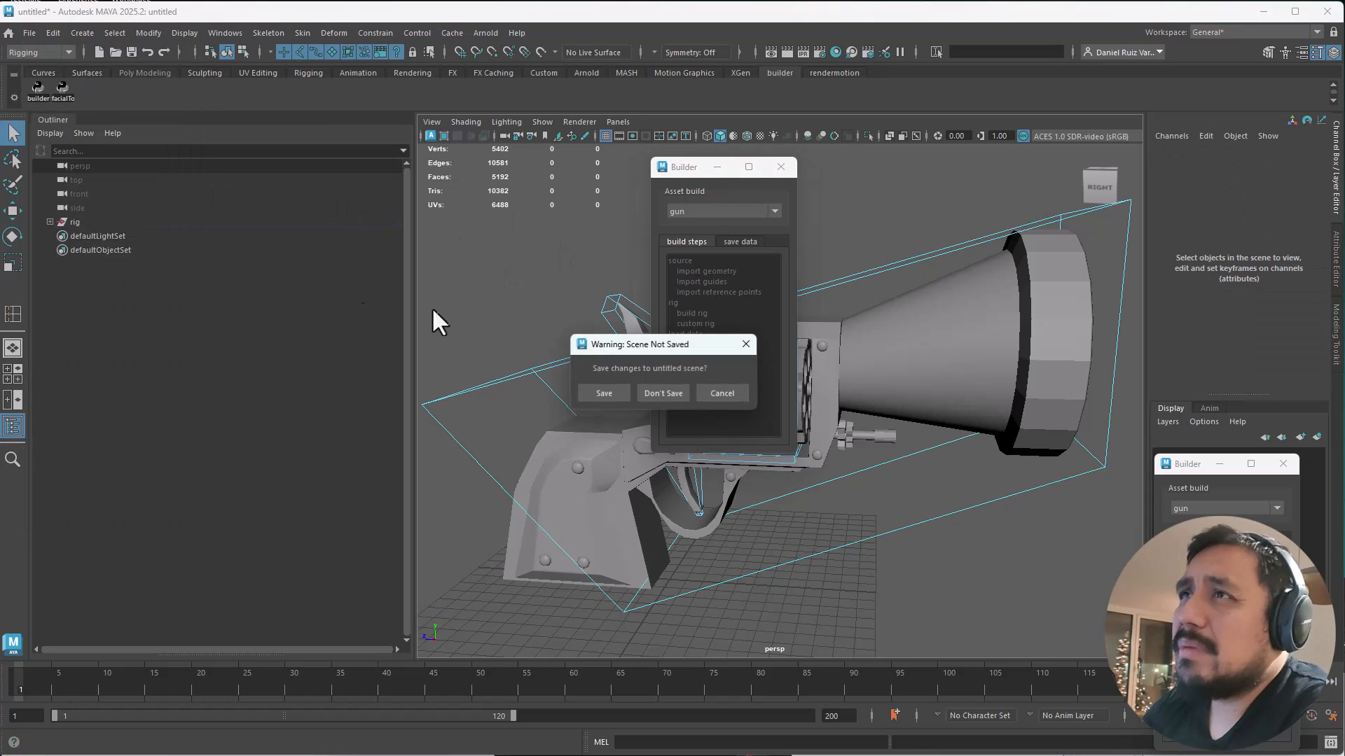
{"action": "left_click", "coordinate": [665, 393]}
Step: Relaunch the Builder tool, choose the gun asset and run its build through custom finalize
{"action": "left_click", "coordinate": [780, 167]}
{"action": "left_click", "coordinate": [38, 87]}
{"action": "left_click", "coordinate": [635, 309]}
{"action": "left_click", "coordinate": [643, 282]}
{"action": "left_click", "coordinate": [640, 297]}
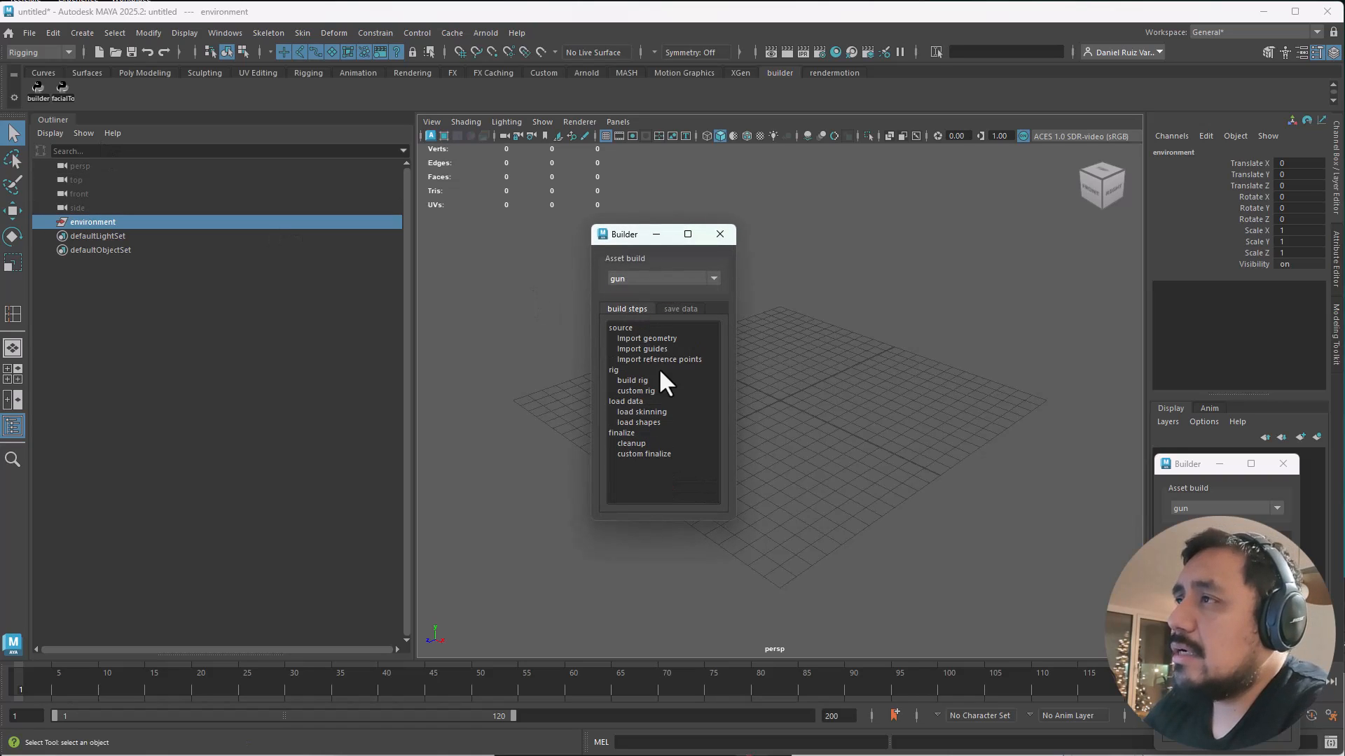
{"action": "double_click", "coordinate": [659, 454]}
Step: Scale and move the CVs of the trigger control in wireframe display so its box tightly encloses the trigger
{"action": "left_click_drag", "start_coordinate": [629, 241], "coordinate": [1027, 284]}
{"action": "left_click_drag", "start_coordinate": [861, 277], "coordinate": [826, 261], "text": "alt"}
{"action": "middle_click_drag", "start_coordinate": [826, 261], "coordinate": [701, 415], "text": "alt"}
{"action": "left_click_drag", "start_coordinate": [700, 415], "coordinate": [726, 476], "text": "alt"}
{"action": "left_click", "coordinate": [704, 469]}
{"action": "middle_click_drag", "start_coordinate": [695, 486], "coordinate": [694, 404], "text": "alt"}
{"action": "right_click_drag", "start_coordinate": [695, 404], "coordinate": [800, 413], "text": "alt"}
{"action": "key", "text": "4"}
{"action": "middle_click_drag", "start_coordinate": [651, 308], "coordinate": [732, 391], "text": "alt"}
{"action": "right_click_drag", "start_coordinate": [732, 391], "coordinate": [818, 444], "text": "alt"}
{"action": "mouse_move", "coordinate": [818, 444]}
{"action": "left_mouse_down", "text": "alt"}
{"action": "mouse_move", "coordinate": [730, 450]}
{"action": "mouse_move", "coordinate": [764, 483]}
{"action": "mouse_move", "coordinate": [694, 469]}
{"action": "mouse_move", "coordinate": [720, 397]}
{"action": "mouse_move", "coordinate": [858, 462]}
{"action": "mouse_move", "coordinate": [792, 468]}
{"action": "mouse_move", "coordinate": [817, 470]}
{"action": "left_mouse_up", "text": "alt"}
{"action": "key", "text": "w"}
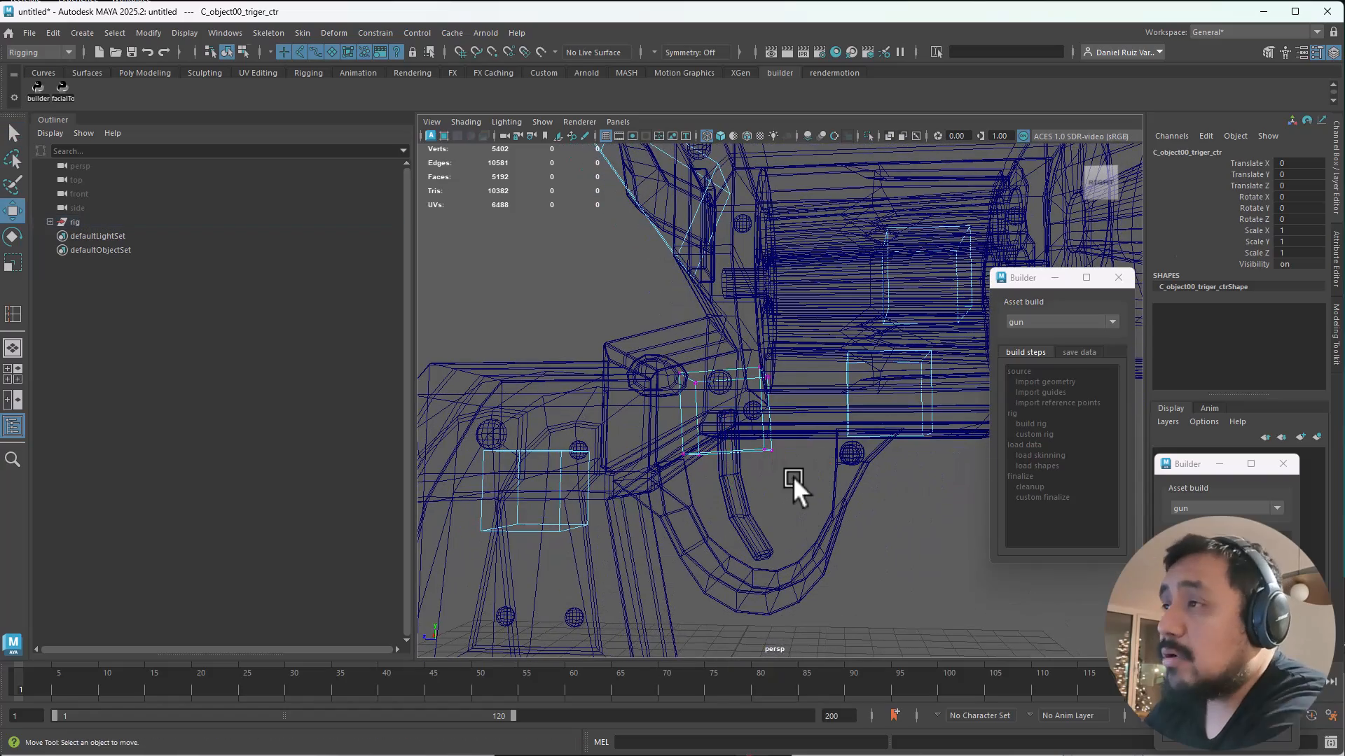
{"action": "key", "text": "F8"}
{"action": "left_click_drag", "start_coordinate": [628, 347], "coordinate": [802, 604]}
{"action": "key", "text": "r"}
{"action": "key", "text": "w"}
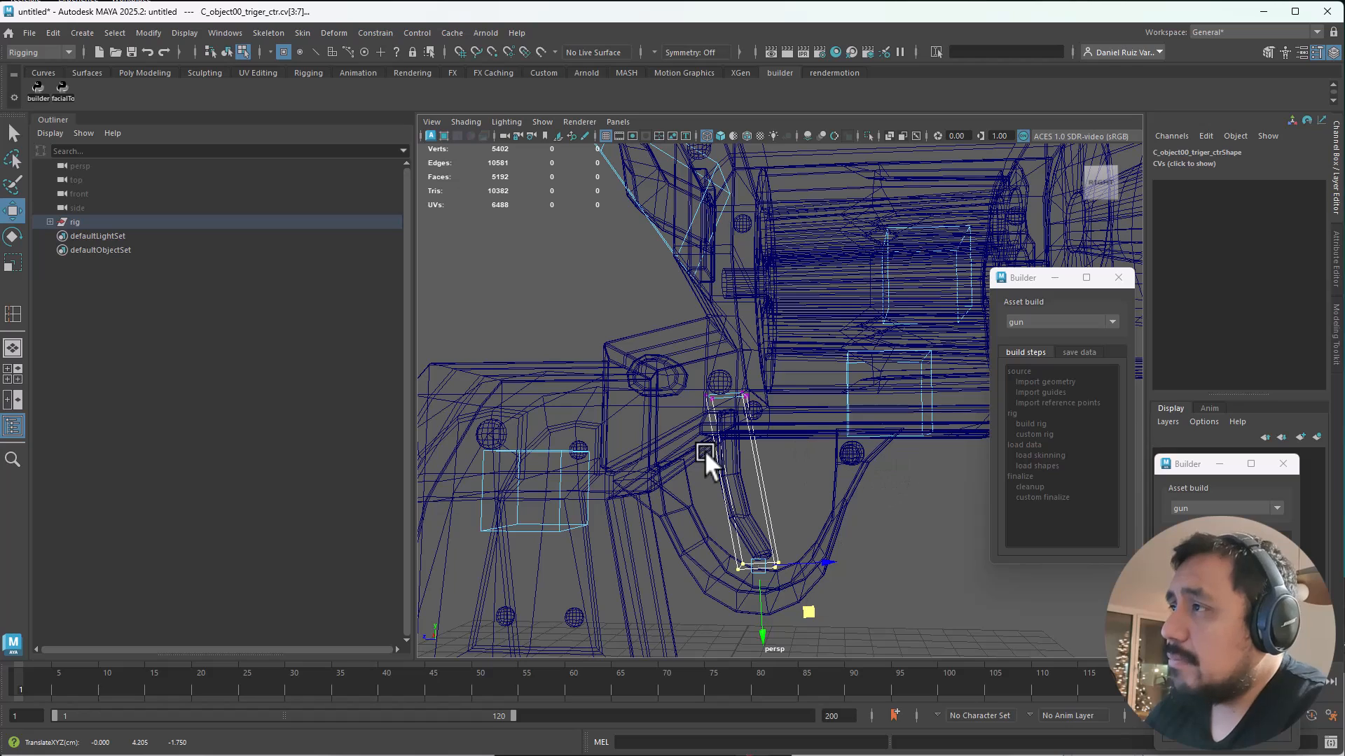
{"action": "left_click_drag", "start_coordinate": [656, 425], "coordinate": [765, 377]}
{"action": "left_click_drag", "start_coordinate": [774, 440], "coordinate": [769, 447]}
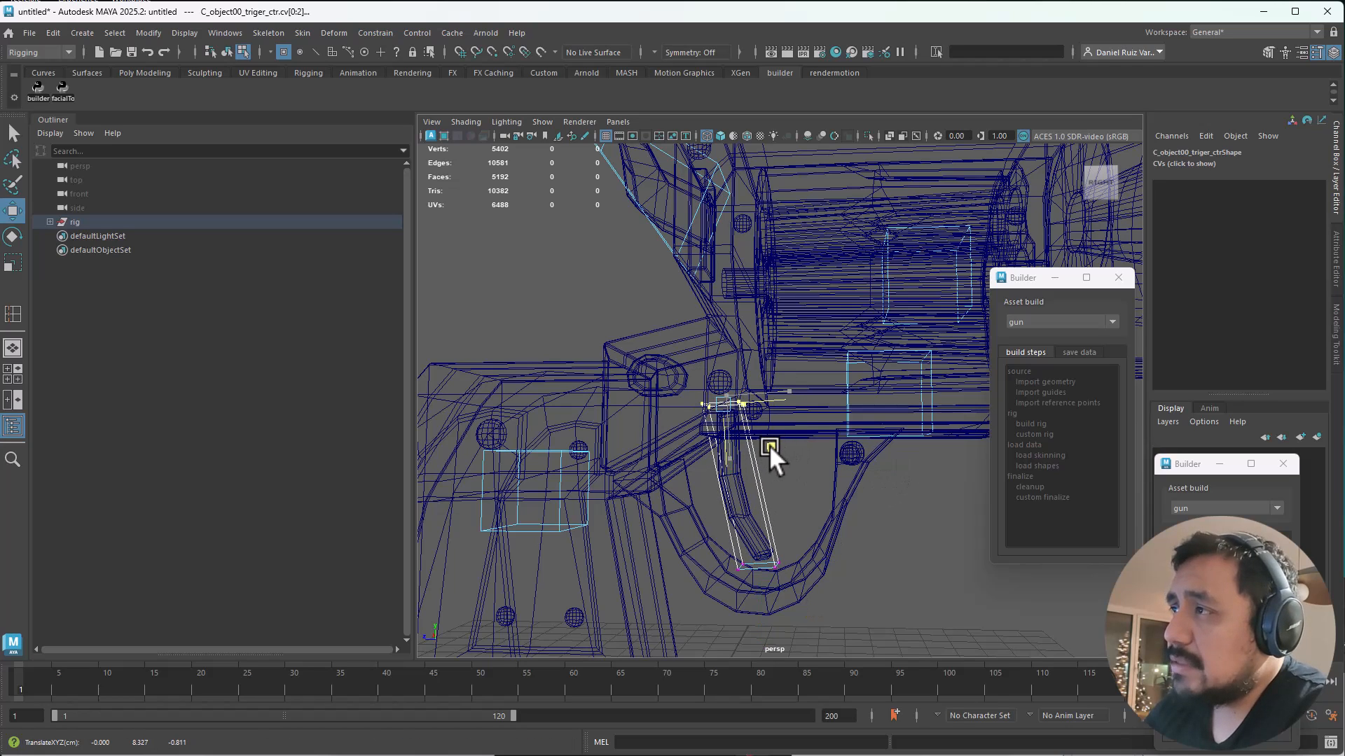
{"action": "key", "text": "F8"}
{"action": "left_click", "coordinate": [843, 396]}
{"action": "left_click", "coordinate": [850, 406]}
{"action": "middle_click_drag", "start_coordinate": [946, 441], "coordinate": [734, 514], "text": "alt"}
{"action": "left_click_drag", "start_coordinate": [695, 488], "coordinate": [794, 301], "text": "alt"}
{"action": "left_click", "coordinate": [802, 301]}
{"action": "key", "text": "ctrl+z"}
{"action": "left_click", "coordinate": [805, 250]}
{"action": "left_click_drag", "start_coordinate": [835, 219], "coordinate": [821, 258]}
{"action": "key", "text": "ctrl+z"}
Step: Scale the CVs of C_object00_balle_ctr to enclose the revolver cylinder, and return to shaded display and object selection
{"action": "left_click_drag", "start_coordinate": [855, 312], "coordinate": [837, 329], "text": "alt"}
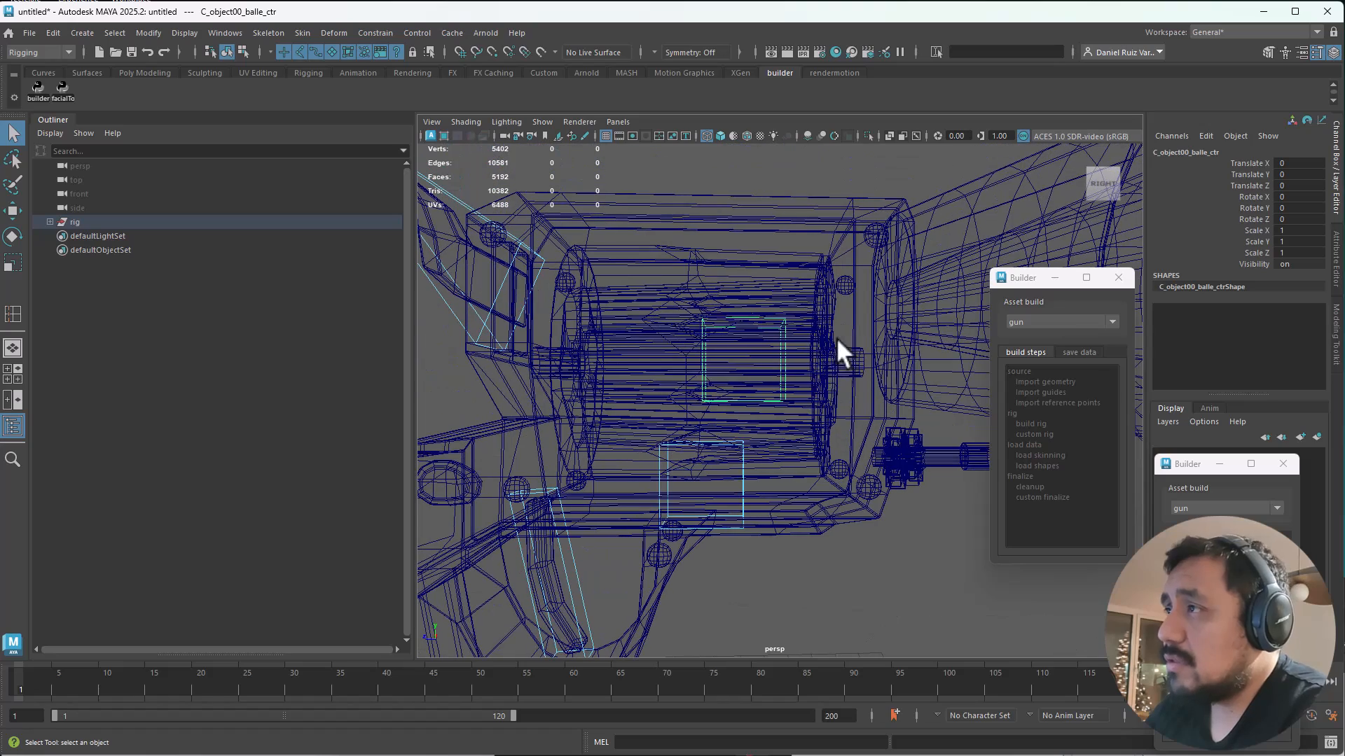
{"action": "key", "text": "w"}
{"action": "key", "text": "F8"}
{"action": "left_click_drag", "start_coordinate": [839, 259], "coordinate": [678, 424]}
{"action": "key", "text": "e"}
{"action": "key", "text": "w"}
{"action": "key", "text": "e"}
{"action": "key", "text": "r"}
{"action": "mouse_move", "coordinate": [743, 365]}
{"action": "left_mouse_down"}
{"action": "mouse_move", "coordinate": [872, 293]}
{"action": "mouse_move", "coordinate": [848, 296]}
{"action": "mouse_move", "coordinate": [786, 369]}
{"action": "mouse_move", "coordinate": [826, 374]}
{"action": "mouse_move", "coordinate": [826, 430]}
{"action": "mouse_move", "coordinate": [771, 486]}
{"action": "mouse_move", "coordinate": [783, 485]}
{"action": "mouse_move", "coordinate": [730, 465]}
{"action": "mouse_move", "coordinate": [780, 368]}
{"action": "mouse_move", "coordinate": [888, 340]}
{"action": "mouse_move", "coordinate": [848, 339]}
{"action": "left_mouse_up"}
{"action": "key", "text": "w"}
{"action": "key", "text": "5"}
{"action": "key", "text": "r"}
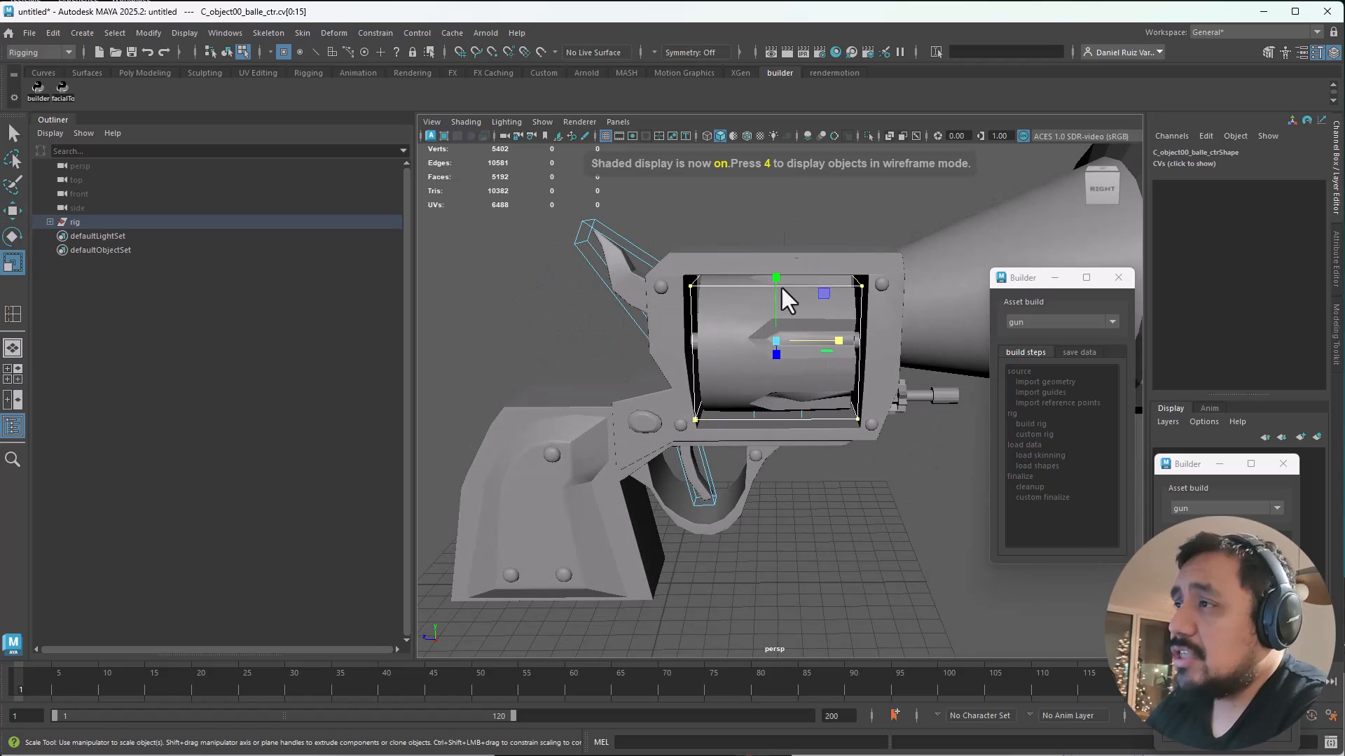
{"action": "key", "text": "F8"}
Step: Draw a freehand outline around the whole gun in the side view with the Pencil Curve tool
{"action": "scroll", "coordinate": [709, 411], "scroll_direction": "down", "scroll_amount": 3}
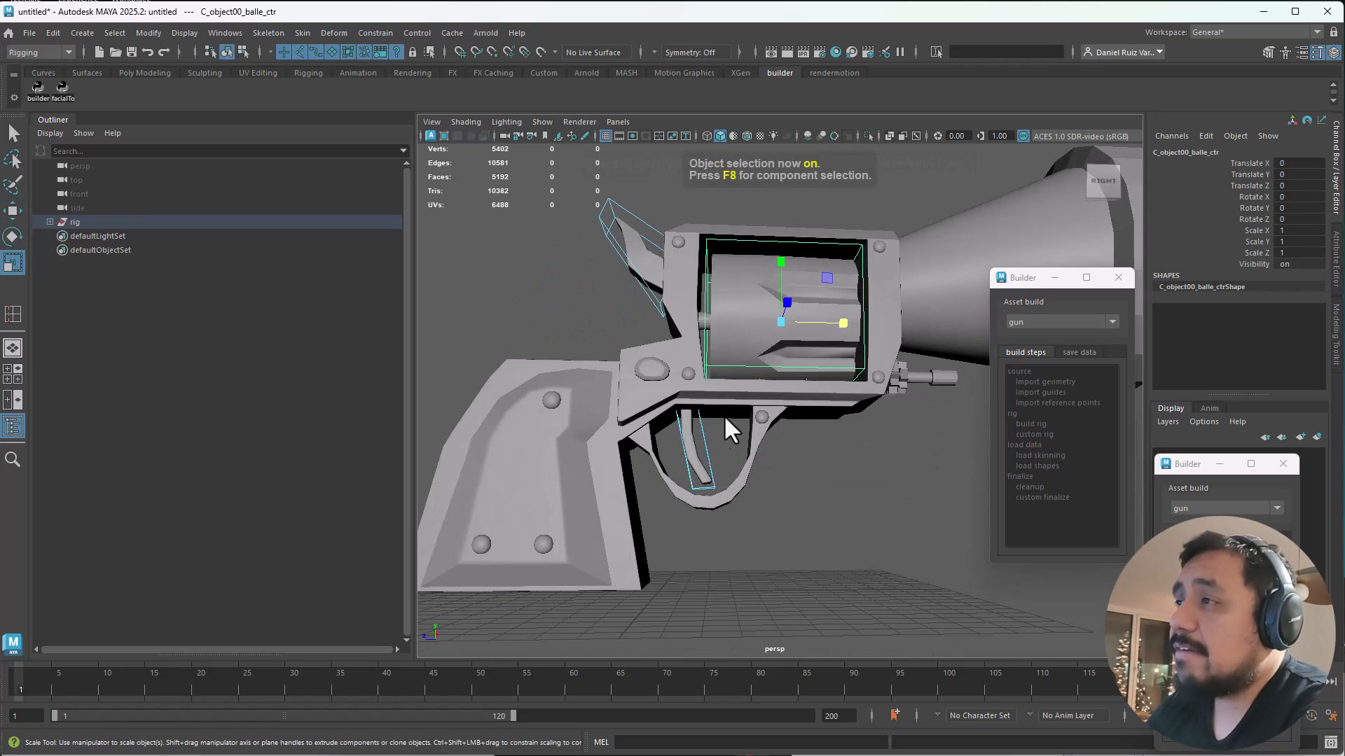
{"action": "key", "text": "space"}
{"action": "left_click", "coordinate": [955, 599]}
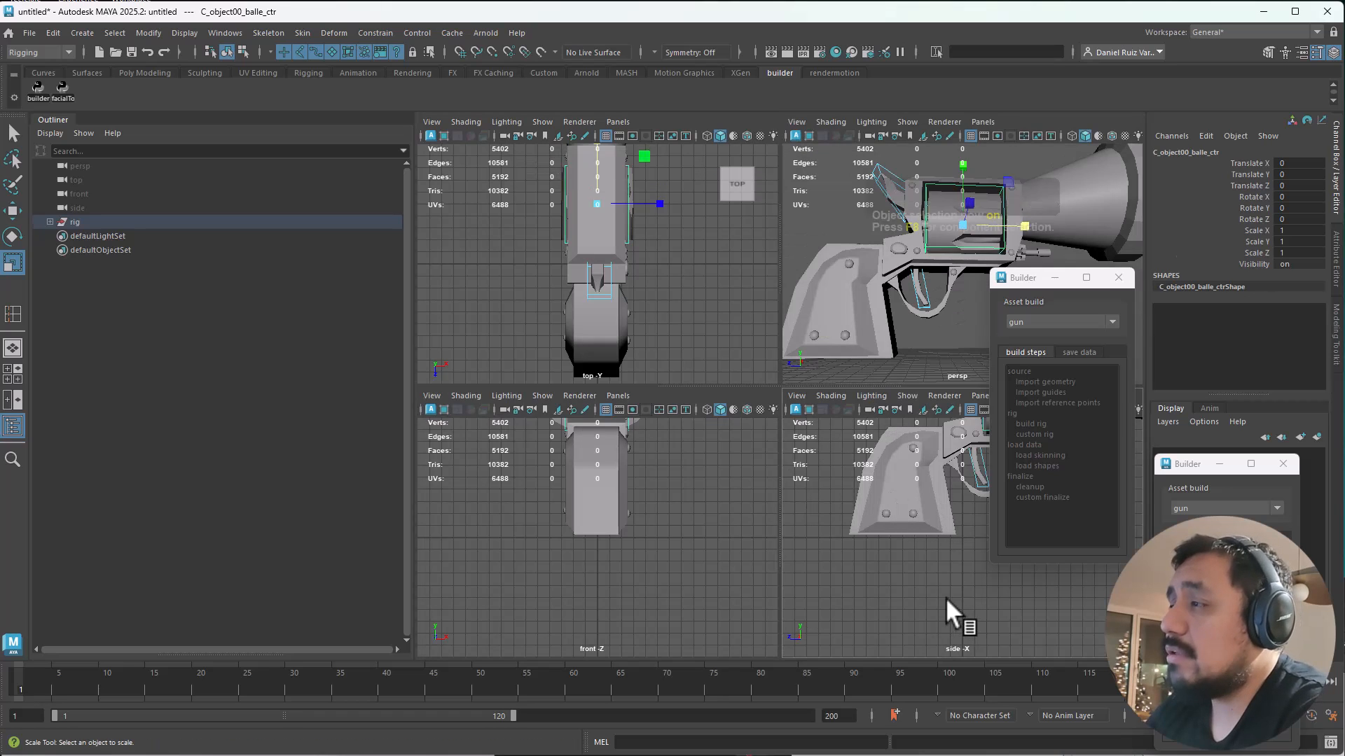
{"action": "key", "text": "space"}
{"action": "middle_click_drag", "start_coordinate": [830, 273], "coordinate": [691, 528], "text": "alt"}
{"action": "scroll", "coordinate": [669, 406], "scroll_direction": "down", "scroll_amount": 3}
{"action": "middle_click_drag", "start_coordinate": [936, 507], "coordinate": [795, 439], "text": "alt"}
{"action": "right_click_drag", "start_coordinate": [795, 440], "coordinate": [656, 387], "text": "alt"}
{"action": "middle_click_drag", "start_coordinate": [656, 387], "coordinate": [820, 412], "text": "alt"}
{"action": "left_click", "coordinate": [42, 73]}
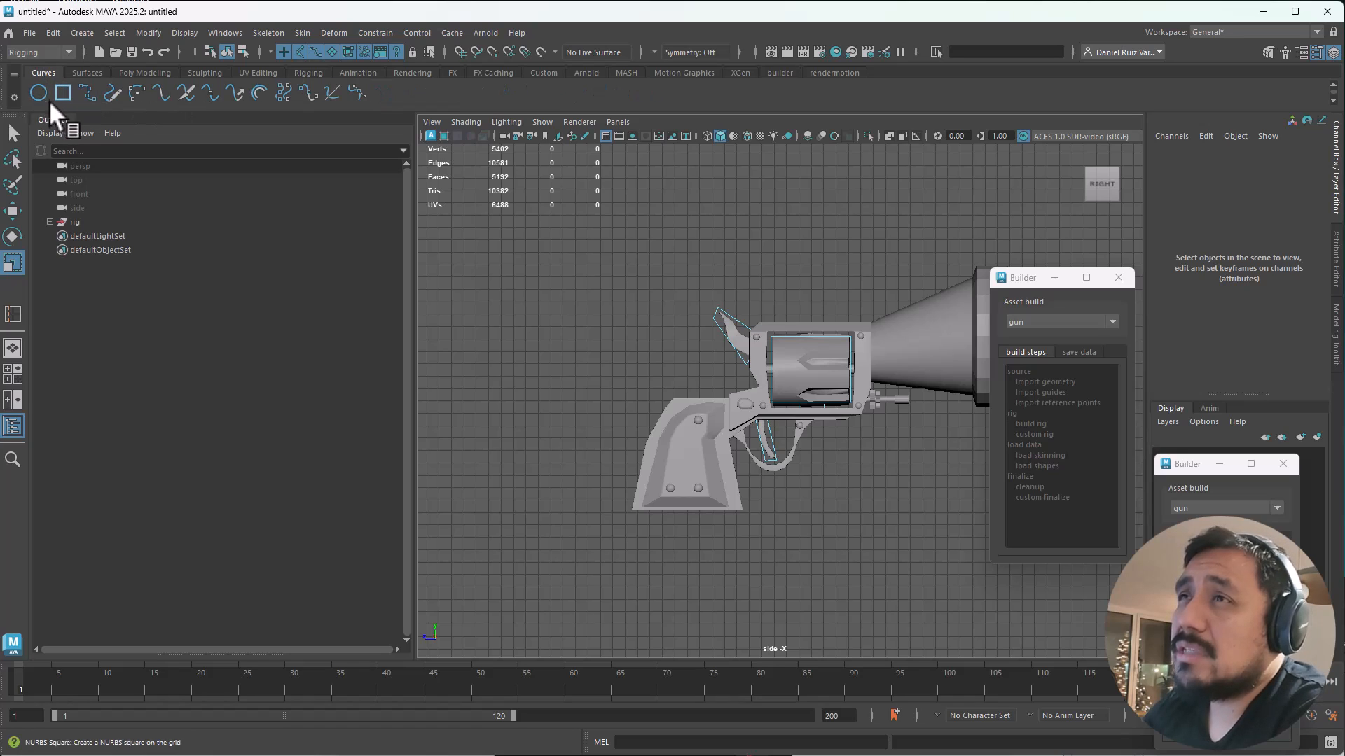
{"action": "left_click", "coordinate": [112, 95]}
{"action": "middle_click_drag", "start_coordinate": [630, 500], "coordinate": [515, 515], "text": "alt"}
{"action": "mouse_move", "coordinate": [509, 539]}
{"action": "left_mouse_down"}
{"action": "mouse_move", "coordinate": [516, 480]}
{"action": "mouse_move", "coordinate": [555, 423]}
{"action": "mouse_move", "coordinate": [621, 401]}
{"action": "mouse_move", "coordinate": [585, 346]}
{"action": "left_mouse_up"}
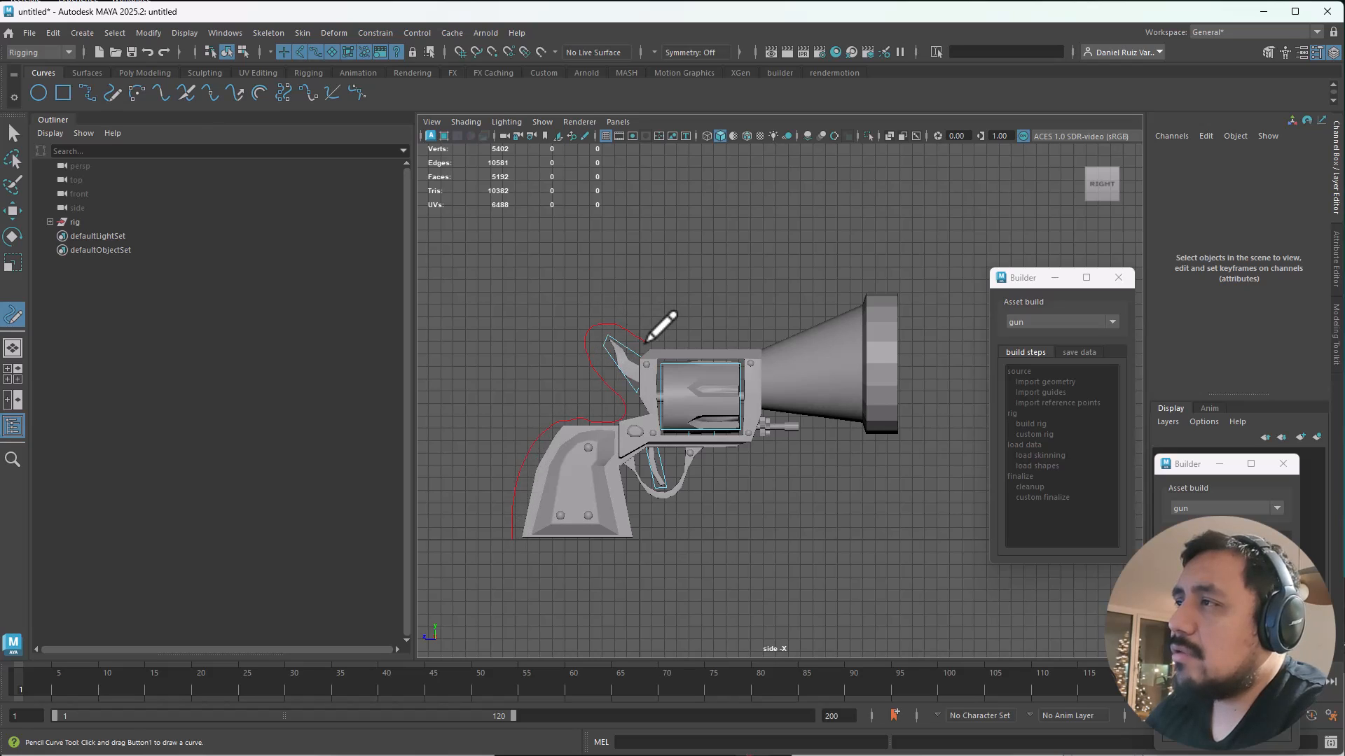
{"action": "mouse_move", "coordinate": [822, 306]}
{"action": "left_mouse_down"}
{"action": "mouse_move", "coordinate": [909, 302]}
{"action": "mouse_move", "coordinate": [909, 403]}
{"action": "mouse_move", "coordinate": [884, 459]}
{"action": "mouse_move", "coordinate": [755, 460]}
{"action": "left_mouse_up"}
{"action": "mouse_move", "coordinate": [687, 537]}
{"action": "left_mouse_down"}
{"action": "mouse_move", "coordinate": [530, 552]}
{"action": "mouse_move", "coordinate": [530, 564]}
{"action": "left_mouse_up"}
{"action": "key", "text": "q"}
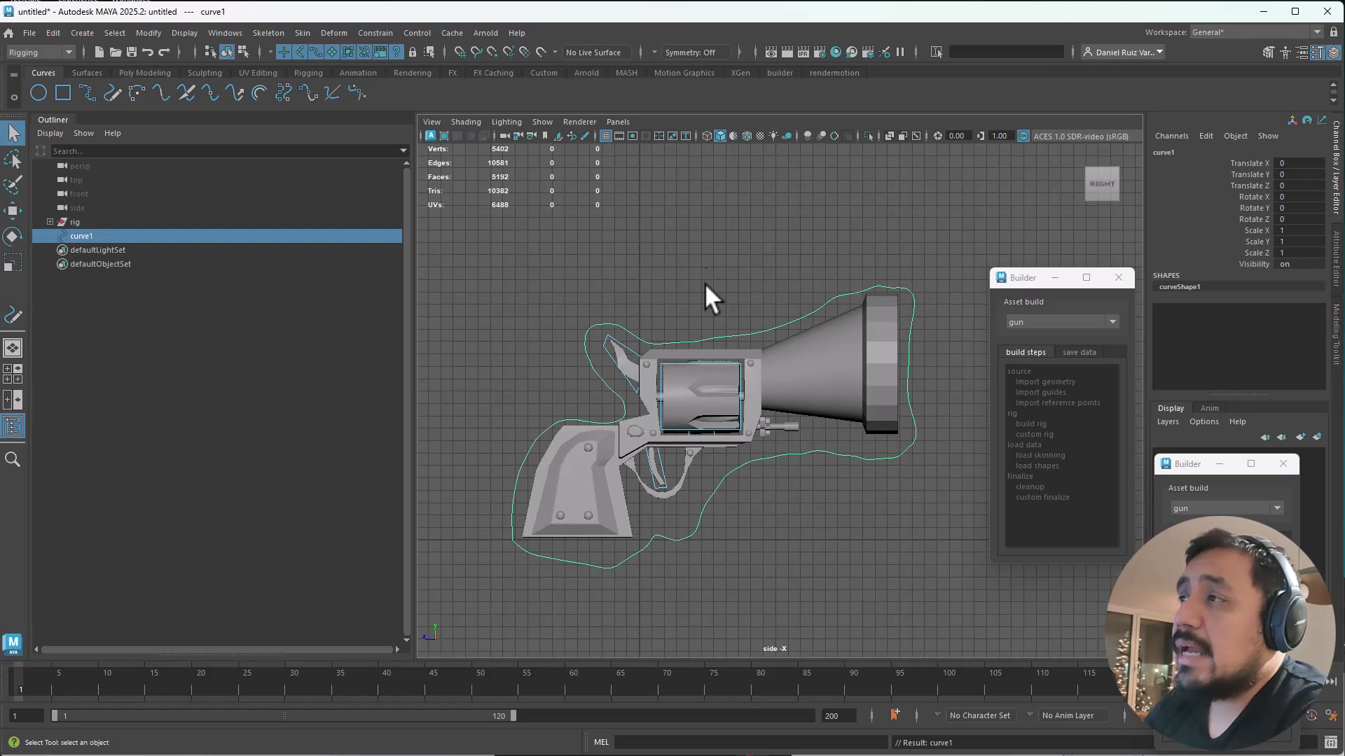
Step: Delete the surplus CVs of the outline curve above the barrel, the frame and the hammer
{"action": "right_click_drag", "start_coordinate": [801, 310], "coordinate": [771, 342]}
{"action": "left_click_drag", "start_coordinate": [884, 261], "coordinate": [784, 328]}
{"action": "key", "text": "Delete"}
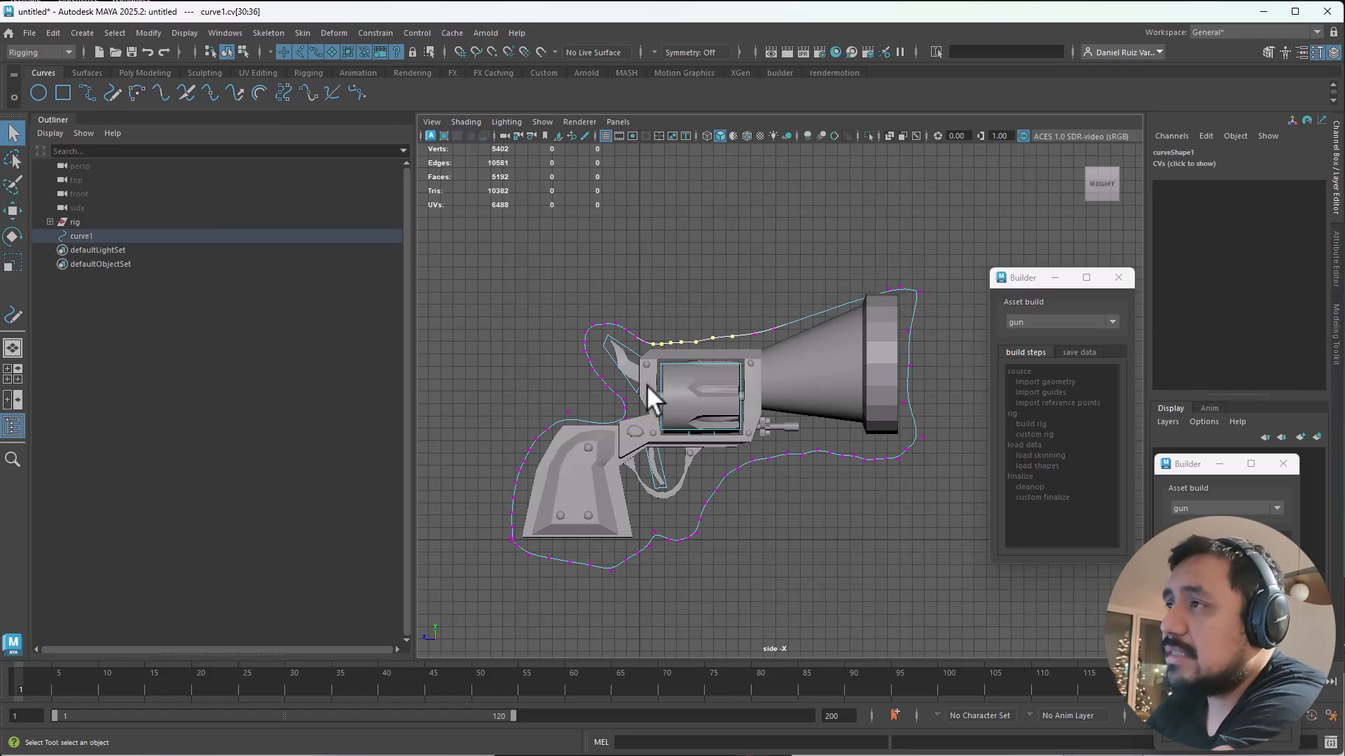
{"action": "left_click_drag", "start_coordinate": [660, 314], "coordinate": [601, 350]}
{"action": "key", "text": "Delete"}
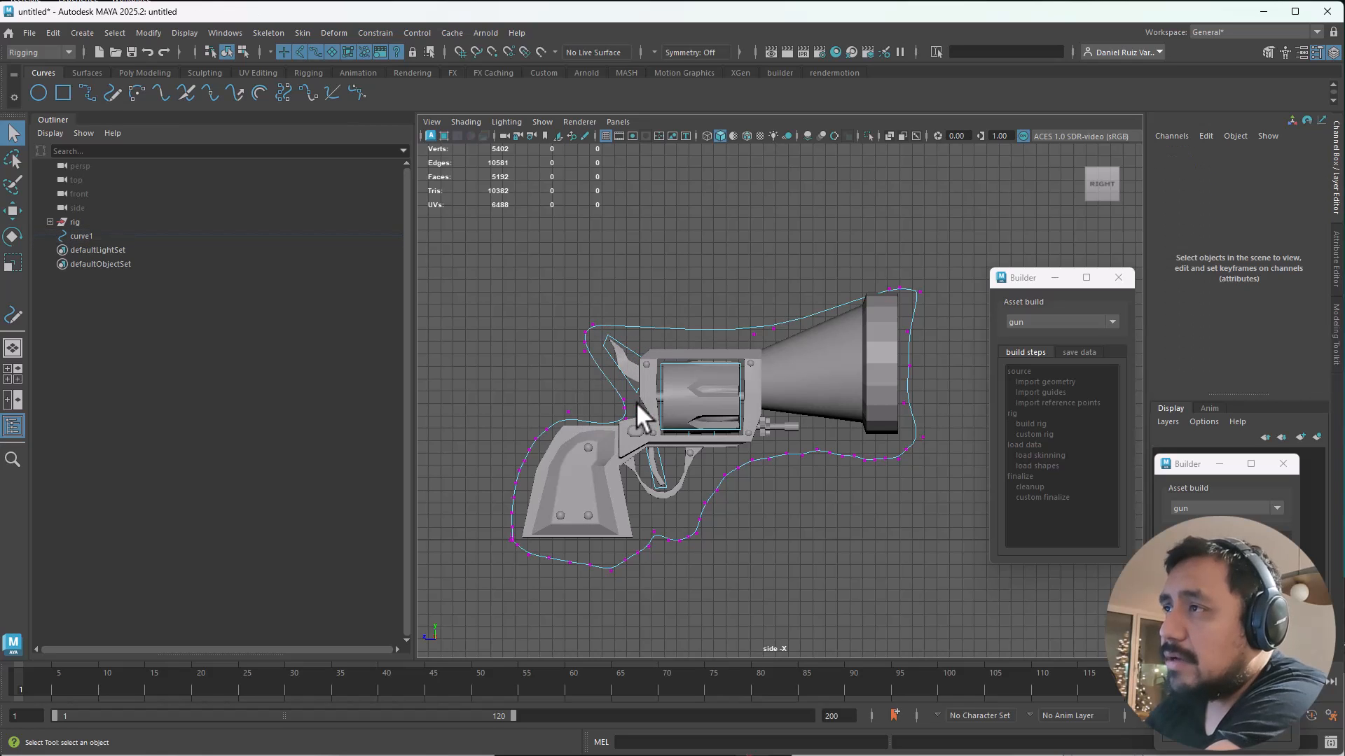
Step: Move the remaining CVs above the frame and barrel to smooth the outline's upper edge
{"action": "left_click", "coordinate": [755, 339]}
{"action": "key", "text": "w"}
{"action": "left_click_drag", "start_coordinate": [707, 288], "coordinate": [644, 301]}
{"action": "left_click", "coordinate": [774, 328]}
{"action": "left_click_drag", "start_coordinate": [797, 308], "coordinate": [812, 326]}
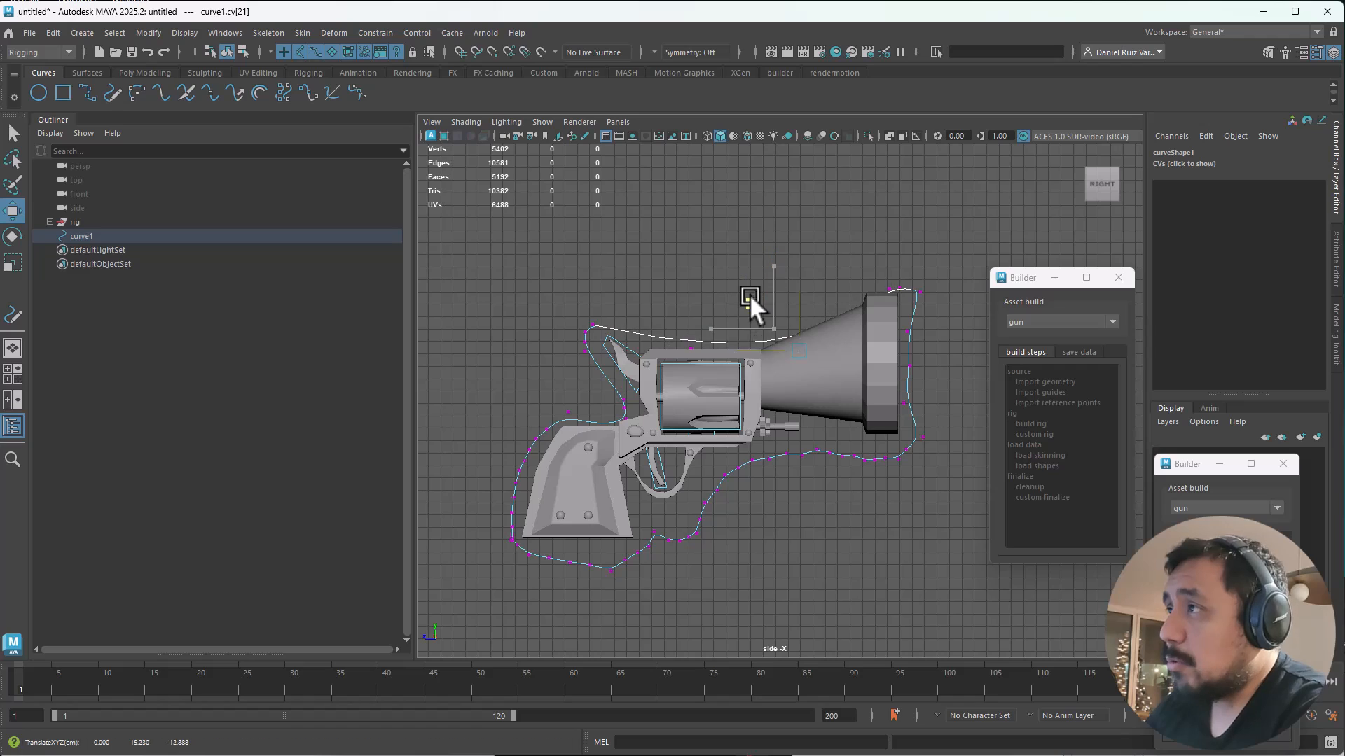
Step: Round the outline around the muzzle by raising its upper CVs and deleting the surplus CVs in front of it
{"action": "left_click", "coordinate": [888, 274]}
{"action": "left_click_drag", "start_coordinate": [872, 243], "coordinate": [833, 219]}
{"action": "left_click_drag", "start_coordinate": [935, 309], "coordinate": [881, 413]}
{"action": "key", "text": "Delete"}
{"action": "left_click", "coordinate": [903, 284]}
{"action": "left_click_drag", "start_coordinate": [851, 235], "coordinate": [851, 216]}
Step: Delete the surplus CVs beneath the barrel and reposition the remaining ones to smooth the outline's lower edge
{"action": "left_click_drag", "start_coordinate": [890, 437], "coordinate": [769, 522]}
{"action": "key", "text": "Delete"}
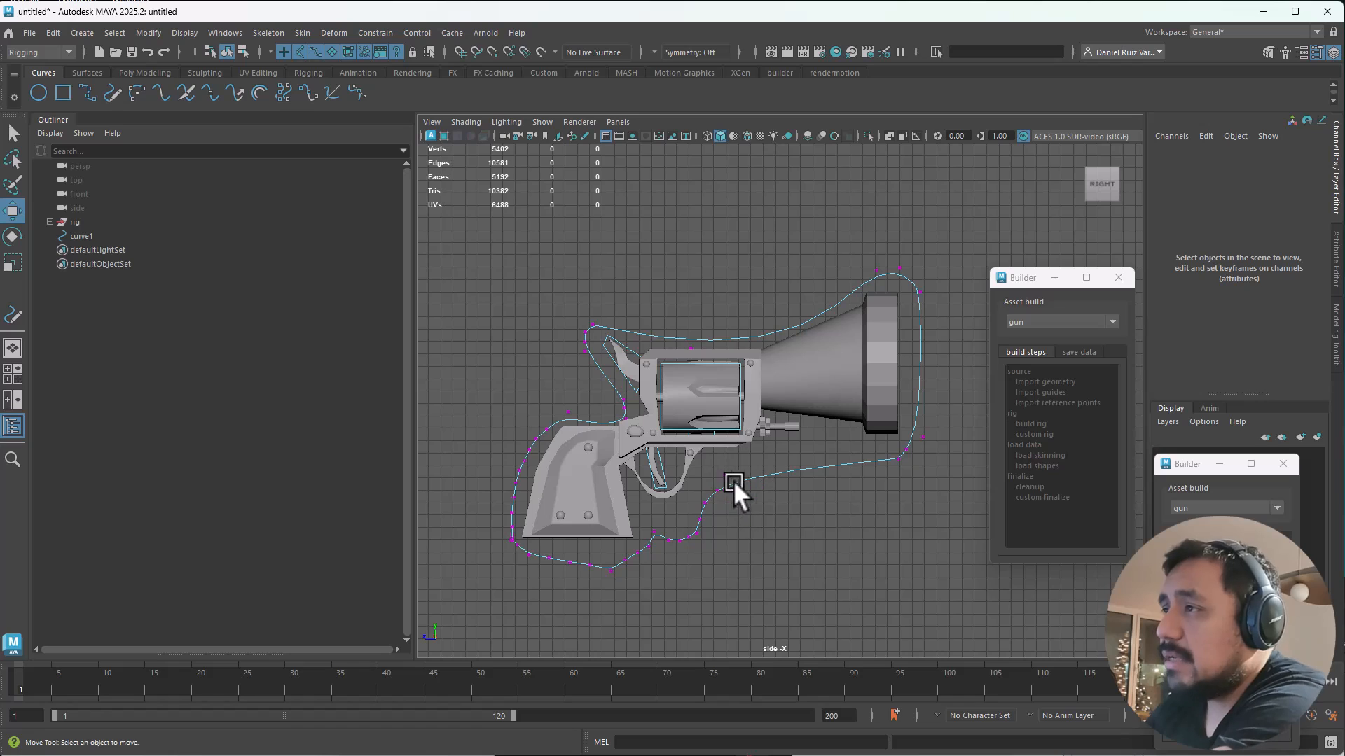
{"action": "left_click", "coordinate": [729, 482]}
{"action": "left_click_drag", "start_coordinate": [673, 418], "coordinate": [718, 386]}
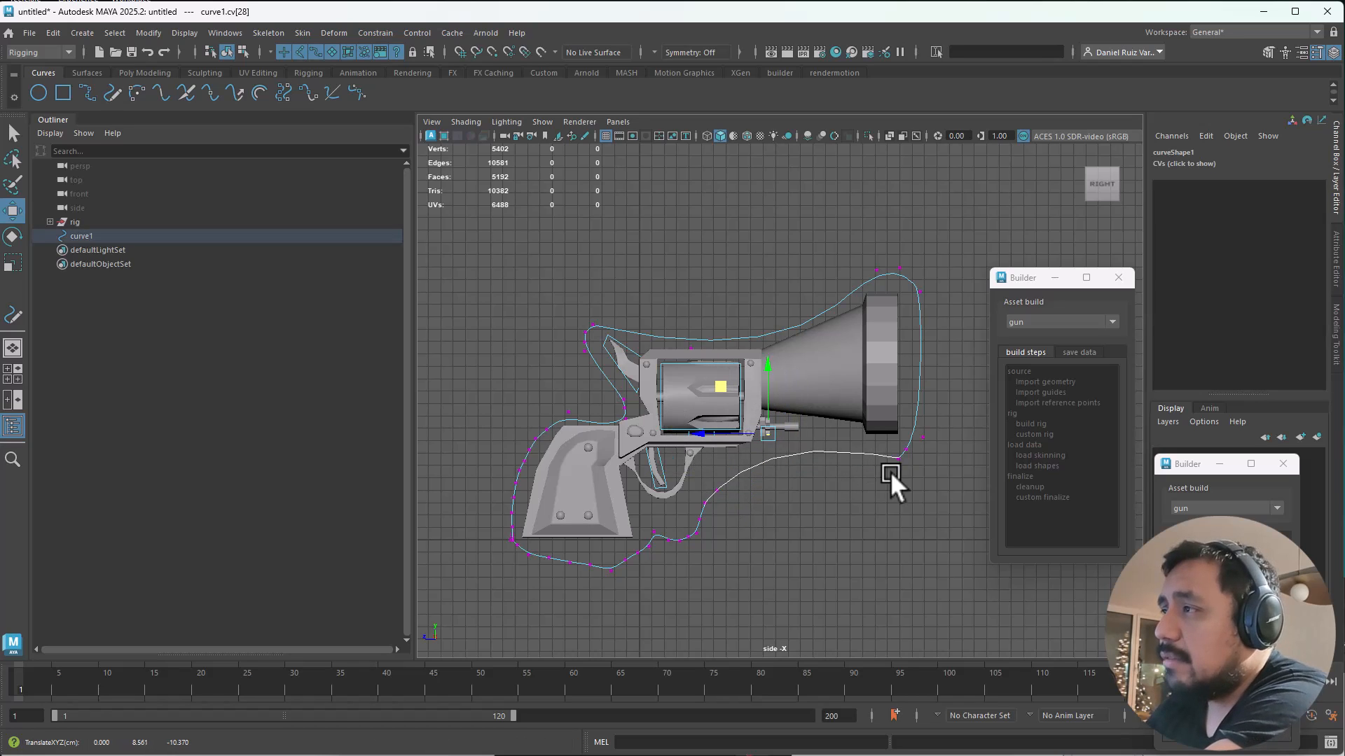
{"action": "left_click", "coordinate": [878, 459]}
{"action": "left_click", "coordinate": [897, 459]}
{"action": "left_click_drag", "start_coordinate": [851, 413], "coordinate": [818, 401]}
{"action": "left_click", "coordinate": [906, 449]}
Step: Thin out the CVs below the trigger guard and pull the outline closer to the guard and grip
{"action": "left_click", "coordinate": [718, 489]}
{"action": "left_click_drag", "start_coordinate": [713, 512], "coordinate": [659, 546]}
{"action": "key", "text": "Delete"}
{"action": "left_click", "coordinate": [704, 500]}
{"action": "left_click", "coordinate": [717, 491]}
{"action": "left_click_drag", "start_coordinate": [668, 445], "coordinate": [589, 465]}
{"action": "left_click", "coordinate": [704, 504]}
{"action": "left_click", "coordinate": [657, 544]}
{"action": "left_click", "coordinate": [655, 535]}
Step: Delete the surplus outline CVs beneath the grip and along its lower back
{"action": "left_click_drag", "start_coordinate": [631, 554], "coordinate": [563, 592]}
{"action": "key", "text": "Delete"}
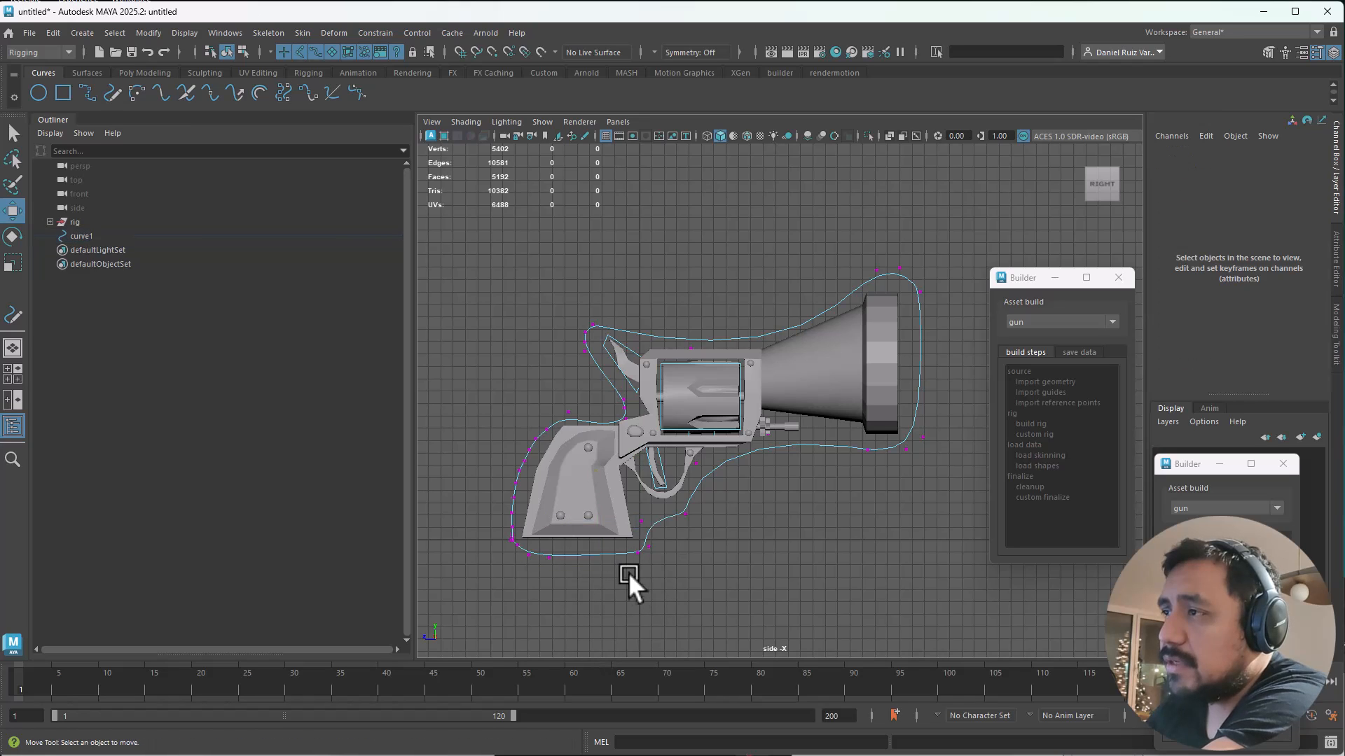
{"action": "left_click_drag", "start_coordinate": [498, 474], "coordinate": [543, 580]}
{"action": "key", "text": "Delete"}
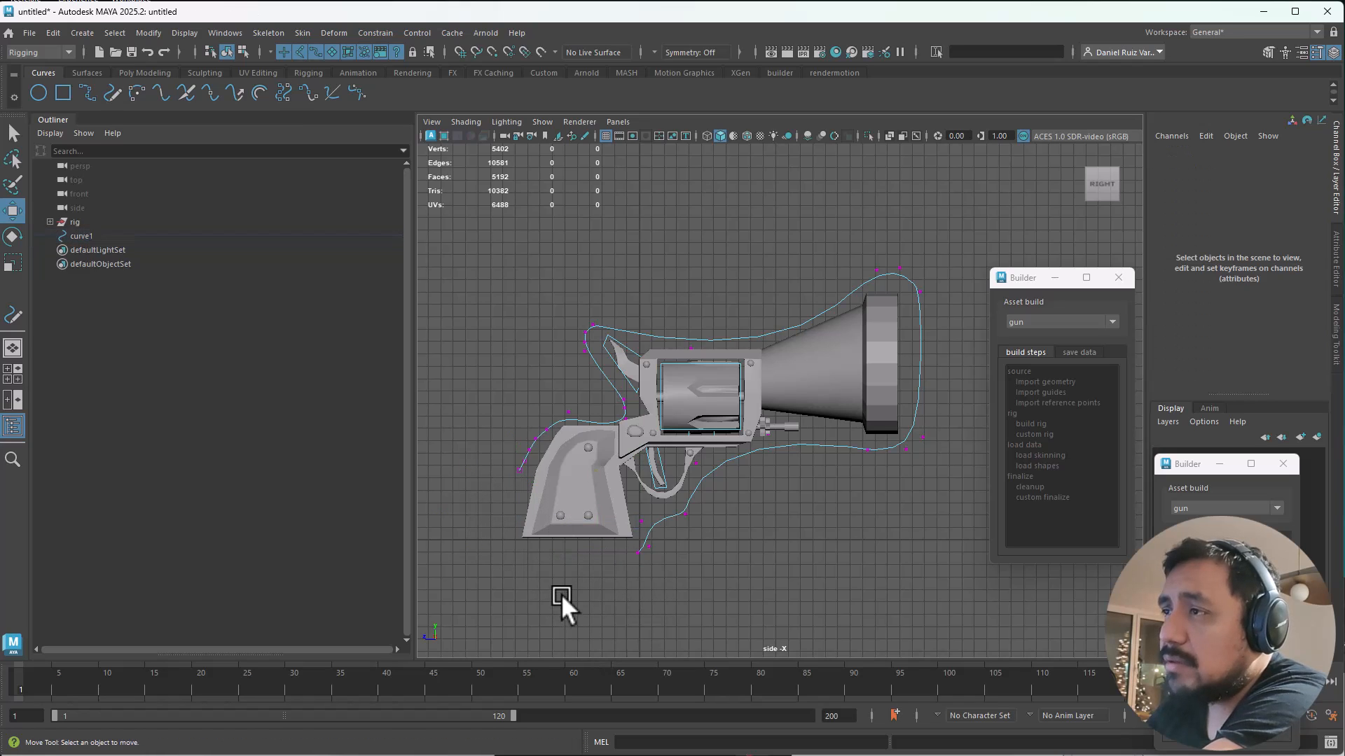
Step: Reposition the end CVs of the outline so it wraps around the back and underside of the grip
{"action": "left_click", "coordinate": [520, 467]}
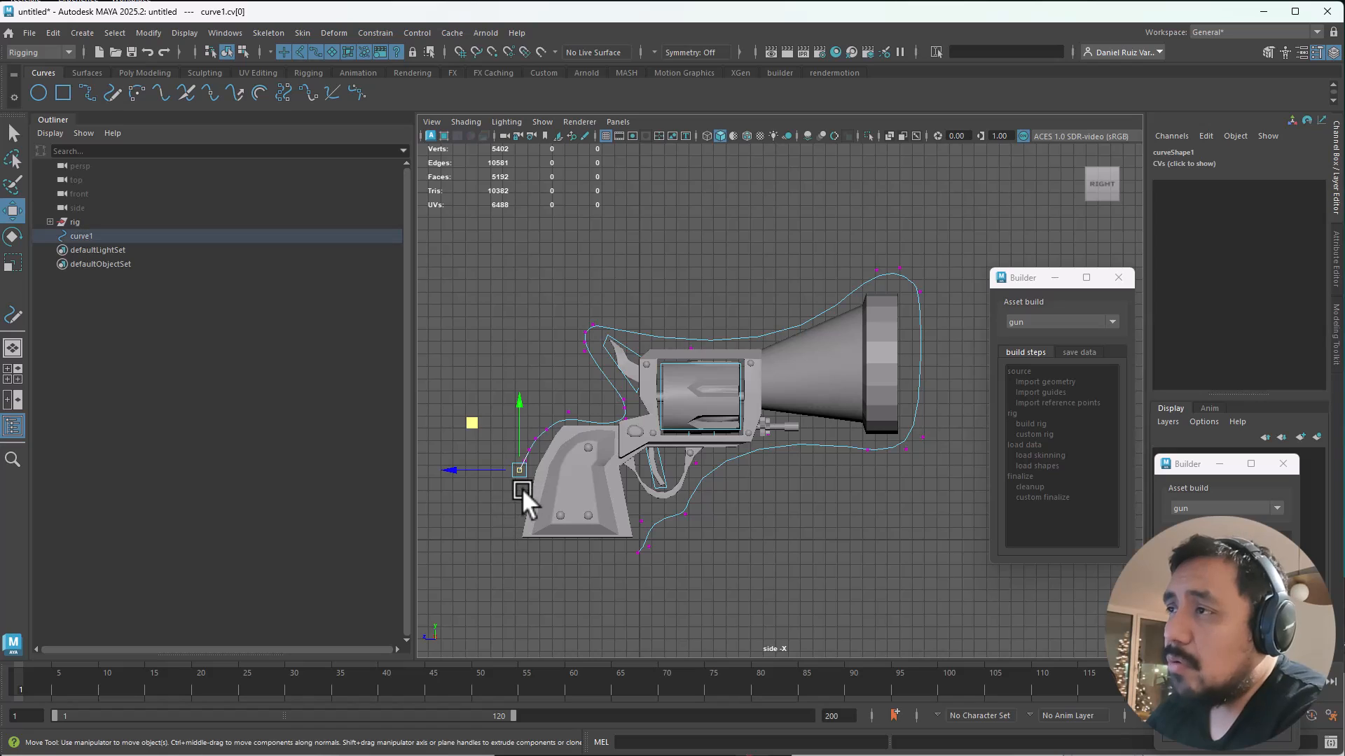
{"action": "middle_click_drag", "start_coordinate": [477, 420], "coordinate": [472, 547]}
{"action": "left_click_drag", "start_coordinate": [498, 504], "coordinate": [554, 498]}
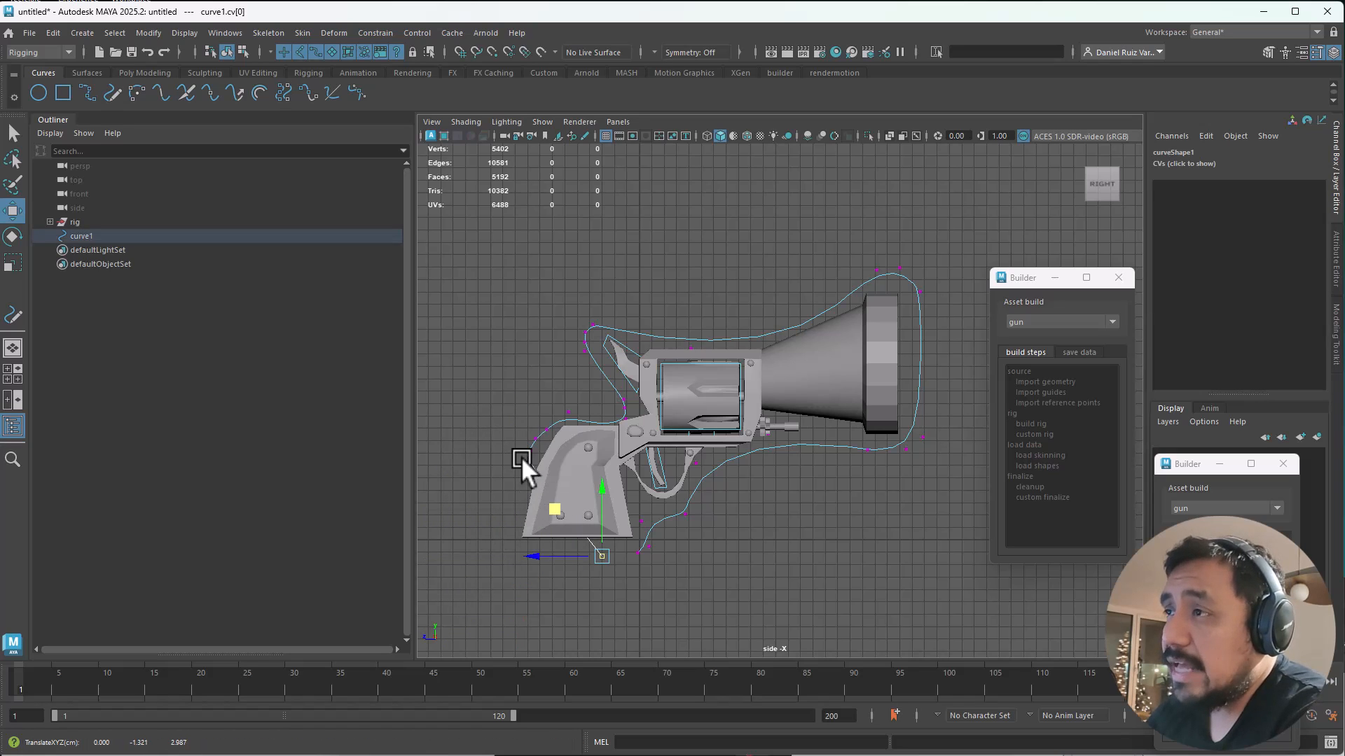
{"action": "left_click_drag", "start_coordinate": [511, 448], "coordinate": [537, 457]}
{"action": "mouse_move", "coordinate": [476, 414]}
{"action": "left_mouse_down"}
{"action": "mouse_move", "coordinate": [432, 490]}
{"action": "mouse_move", "coordinate": [438, 520]}
{"action": "left_mouse_up"}
{"action": "left_click_drag", "start_coordinate": [424, 388], "coordinate": [725, 616], "text": "ctrl+alt"}
{"action": "left_click_drag", "start_coordinate": [633, 259], "coordinate": [586, 397]}
{"action": "left_click_drag", "start_coordinate": [697, 233], "coordinate": [739, 309]}
{"action": "key", "text": "Delete"}
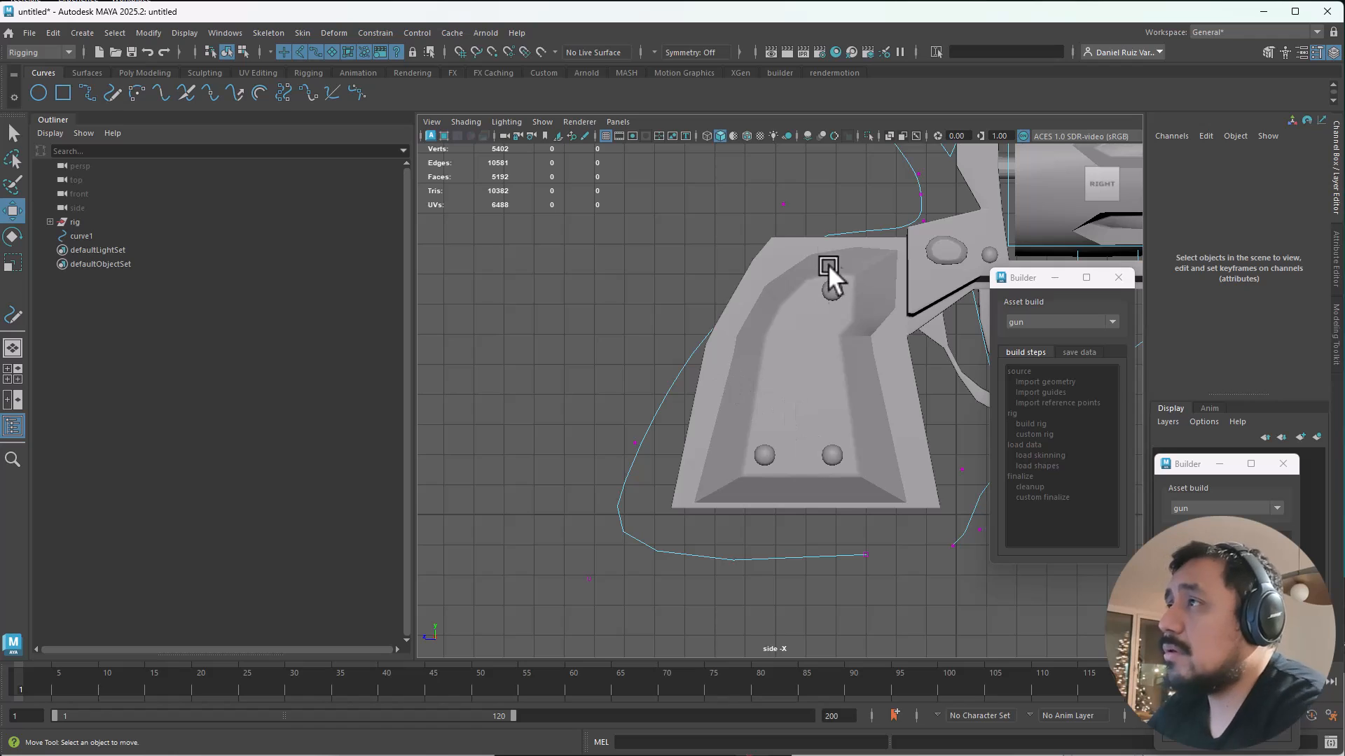
{"action": "left_click", "coordinate": [924, 223]}
{"action": "key", "text": "ctrl+z"}
{"action": "key", "text": "ctrl+z"}
{"action": "key", "text": "ctrl+z"}
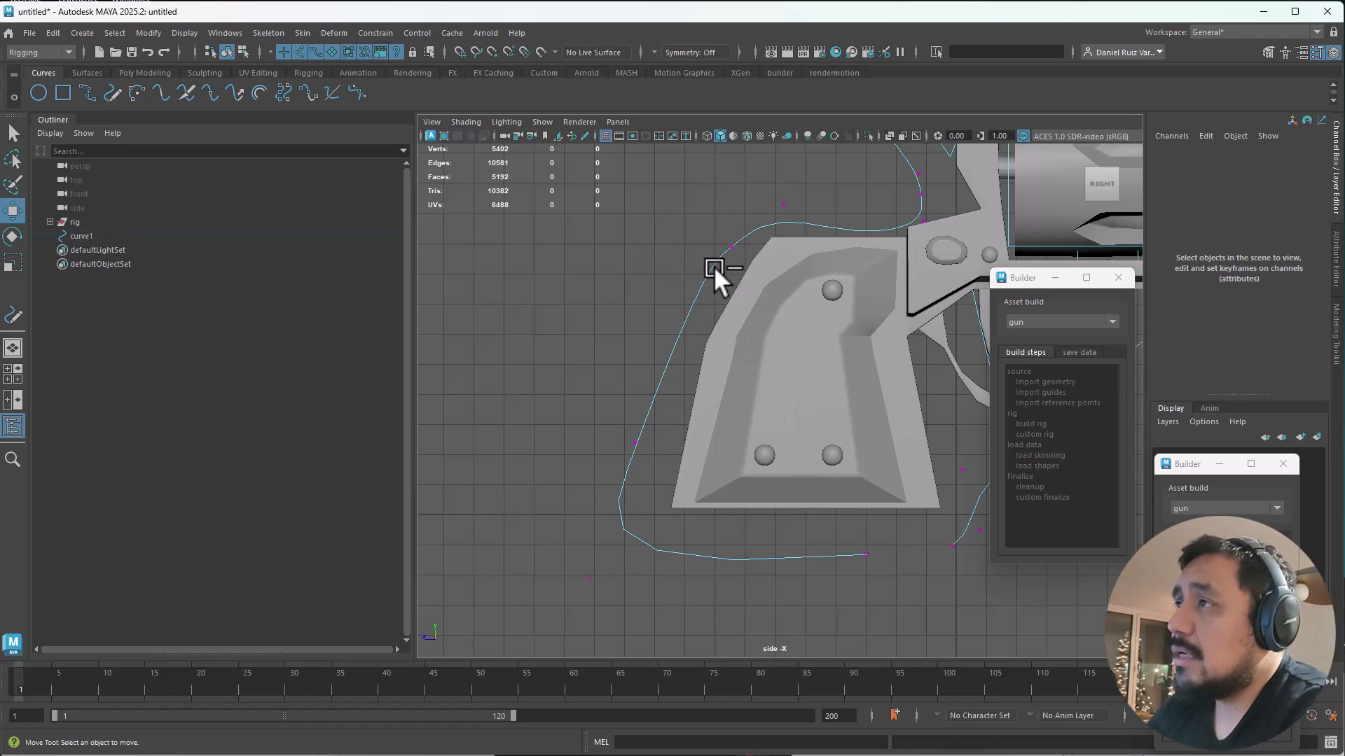
Step: Adjust the outline CVs at the grip's upper back corner to follow the grip more evenly
{"action": "left_click", "coordinate": [719, 266]}
{"action": "left_click_drag", "start_coordinate": [700, 259], "coordinate": [732, 241]}
{"action": "left_click", "coordinate": [725, 232]}
{"action": "left_click", "coordinate": [735, 243]}
{"action": "mouse_move", "coordinate": [678, 203]}
{"action": "left_mouse_down"}
{"action": "mouse_move", "coordinate": [676, 177]}
{"action": "mouse_move", "coordinate": [688, 192]}
{"action": "left_mouse_up"}
{"action": "left_click_drag", "start_coordinate": [886, 538], "coordinate": [827, 581]}
{"action": "middle_click_drag", "start_coordinate": [910, 553], "coordinate": [743, 576], "text": "alt"}
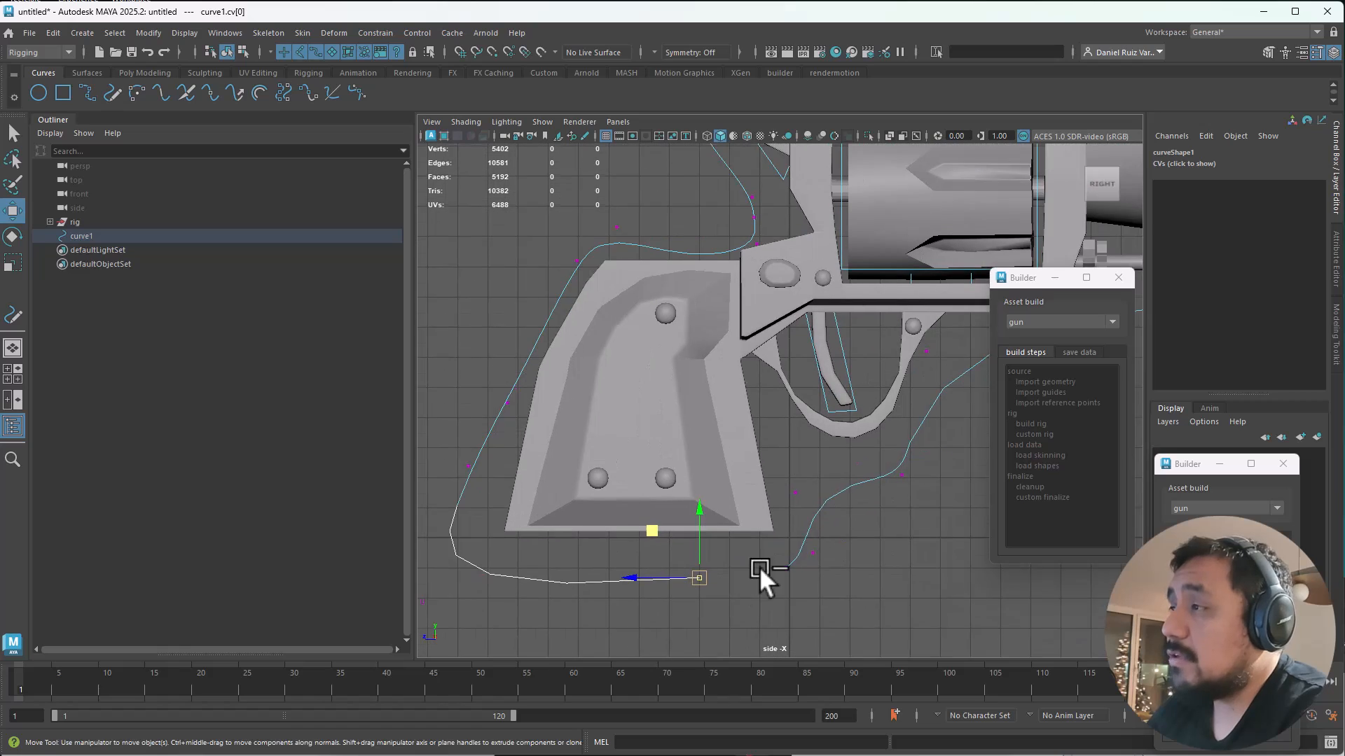
{"action": "scroll", "coordinate": [745, 574], "scroll_direction": "down", "scroll_amount": 2}
Step: Close the gun outline curve with the Open/Close command from the Modeling menu set
{"action": "key", "text": "F8"}
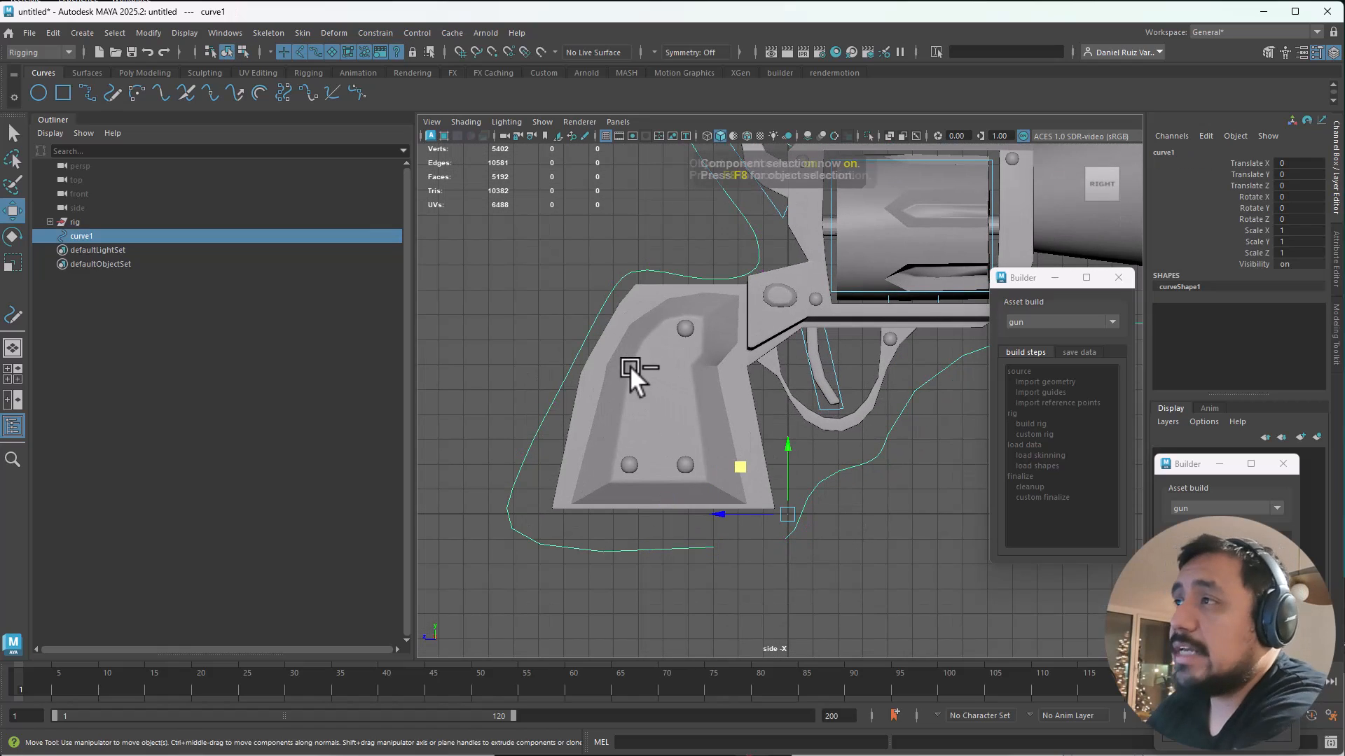
{"action": "left_click", "coordinate": [53, 49]}
{"action": "left_click", "coordinate": [50, 68]}
{"action": "left_click", "coordinate": [452, 32]}
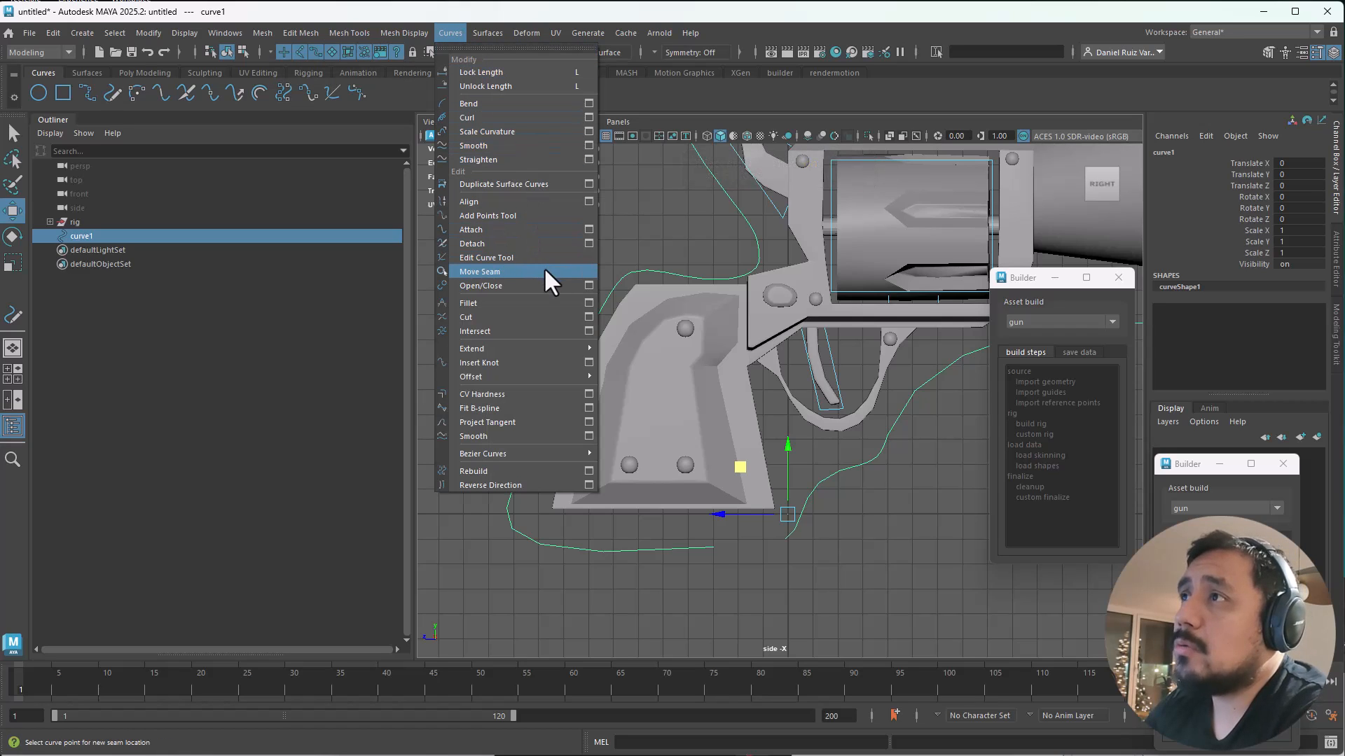
{"action": "left_click", "coordinate": [539, 286]}
Step: Reposition the outline CVs around the grip's lower front corner and below the trigger guard to smooth the closed seam
{"action": "middle_click_drag", "start_coordinate": [822, 519], "coordinate": [700, 522], "text": "alt"}
{"action": "right_click_drag", "start_coordinate": [719, 469], "coordinate": [602, 483]}
{"action": "left_click_drag", "start_coordinate": [687, 569], "coordinate": [641, 536]}
{"action": "left_click_drag", "start_coordinate": [606, 491], "coordinate": [622, 557]}
{"action": "left_click", "coordinate": [683, 530]}
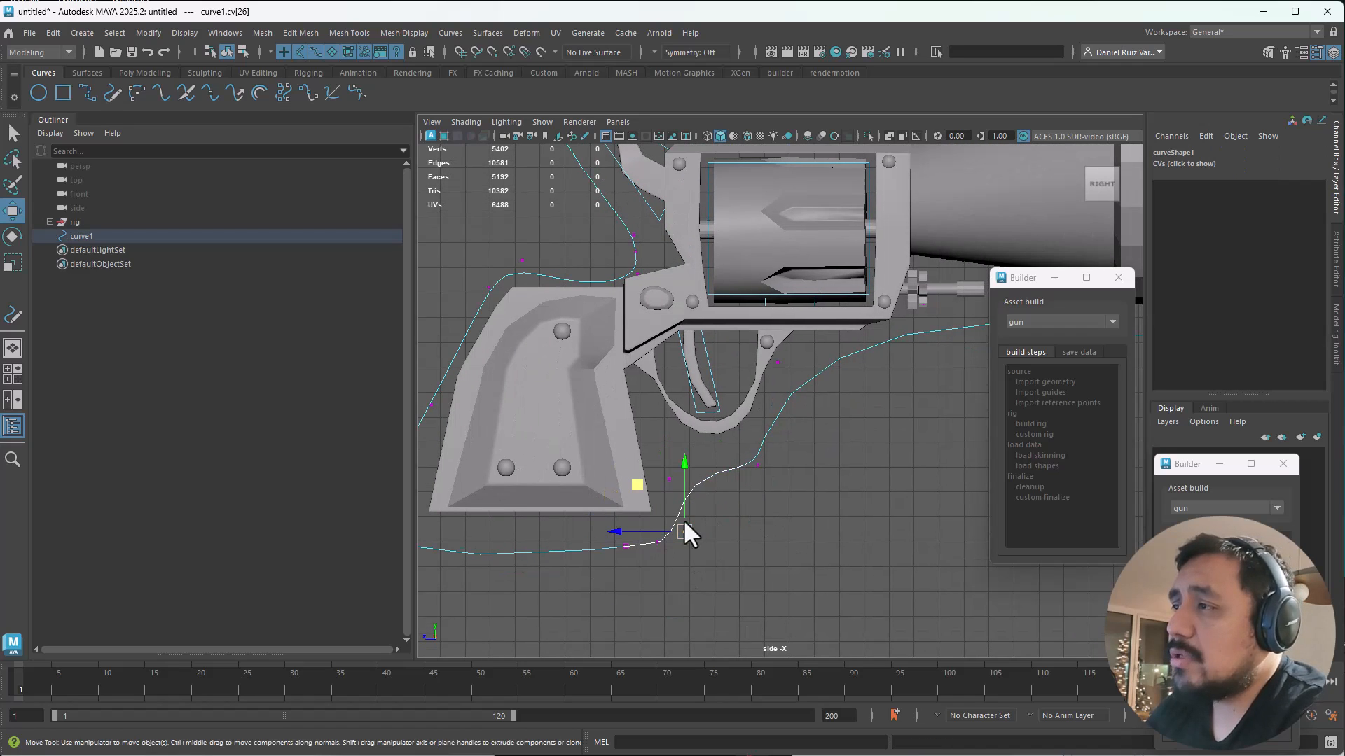
{"action": "left_click_drag", "start_coordinate": [680, 486], "coordinate": [682, 488]}
{"action": "left_click_drag", "start_coordinate": [696, 535], "coordinate": [643, 491]}
{"action": "left_click", "coordinate": [669, 479]}
Step: Move the outline CVs beneath the grip and at its lower back corner closer to the grip's shape
{"action": "mouse_move", "coordinate": [620, 435]}
{"action": "left_mouse_down"}
{"action": "mouse_move", "coordinate": [649, 413]}
{"action": "mouse_move", "coordinate": [617, 439]}
{"action": "left_mouse_up"}
{"action": "left_click_drag", "start_coordinate": [633, 560], "coordinate": [607, 538]}
{"action": "left_click_drag", "start_coordinate": [578, 494], "coordinate": [508, 498]}
{"action": "middle_click_drag", "start_coordinate": [572, 422], "coordinate": [744, 474], "text": "alt"}
{"action": "left_click_drag", "start_coordinate": [744, 481], "coordinate": [744, 472]}
{"action": "left_click", "coordinate": [548, 548]}
{"action": "key", "text": "v"}
{"action": "left_click_drag", "start_coordinate": [547, 480], "coordinate": [622, 515]}
{"action": "left_click_drag", "start_coordinate": [505, 520], "coordinate": [552, 525]}
Step: Adjust the outline CVs along the grip's back and upper edge up to the hammer, and return to object selection
{"action": "left_click", "coordinate": [587, 434]}
{"action": "key", "text": "v"}
{"action": "left_click_drag", "start_coordinate": [584, 377], "coordinate": [586, 474]}
{"action": "left_click_drag", "start_coordinate": [634, 342], "coordinate": [557, 421]}
{"action": "left_click_drag", "start_coordinate": [687, 250], "coordinate": [652, 277]}
{"action": "left_click_drag", "start_coordinate": [624, 219], "coordinate": [591, 237]}
{"action": "middle_click_drag", "start_coordinate": [783, 408], "coordinate": [510, 571], "text": "alt"}
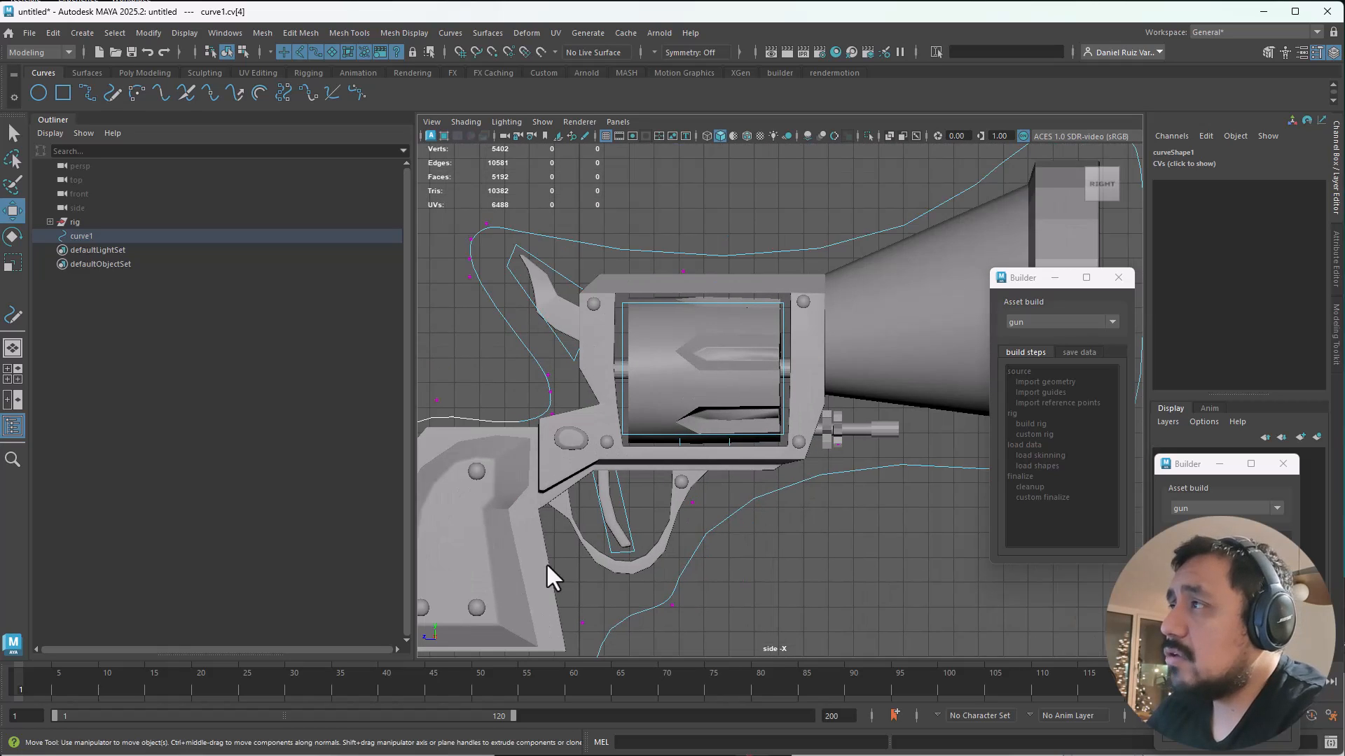
{"action": "scroll", "coordinate": [680, 420], "scroll_direction": "down", "scroll_amount": 3}
{"action": "middle_click_drag", "start_coordinate": [856, 479], "coordinate": [727, 471], "text": "alt"}
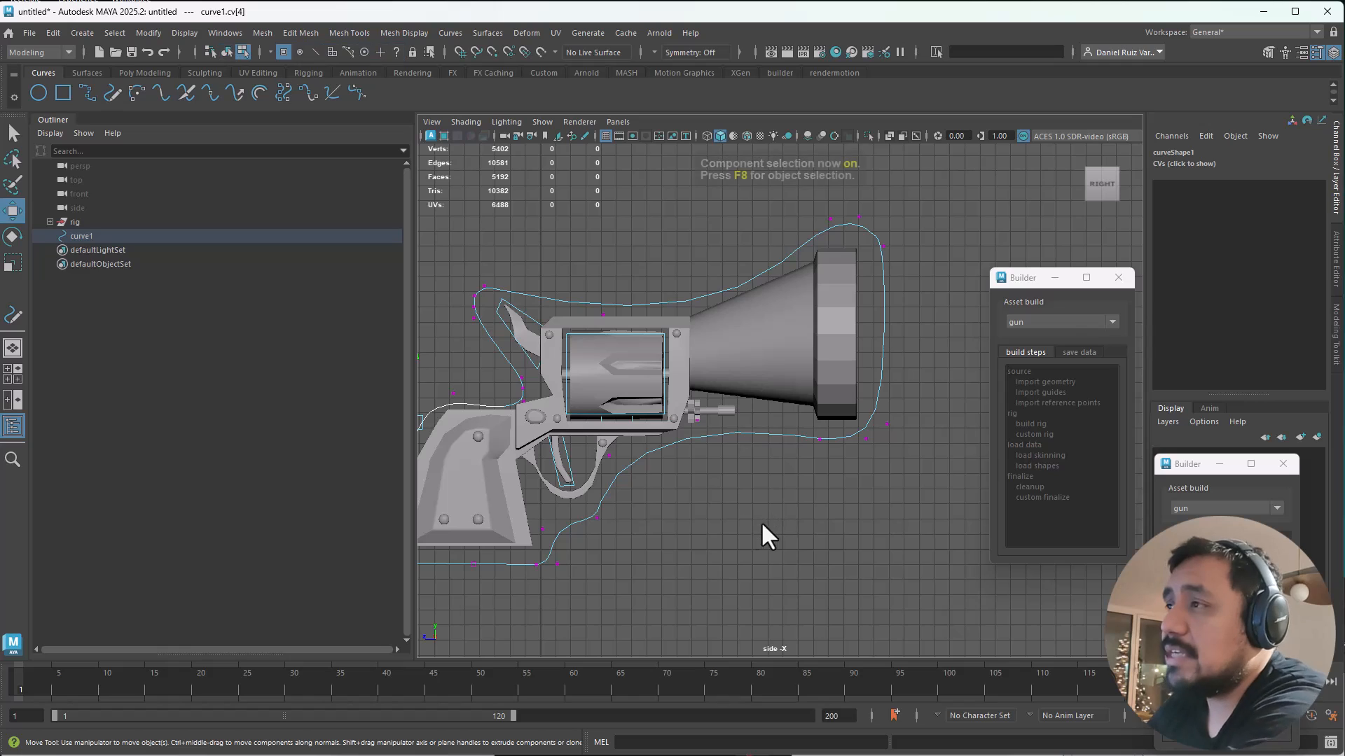
{"action": "key", "text": "F8"}
{"action": "scroll", "coordinate": [775, 459], "scroll_direction": "up", "scroll_amount": 5}
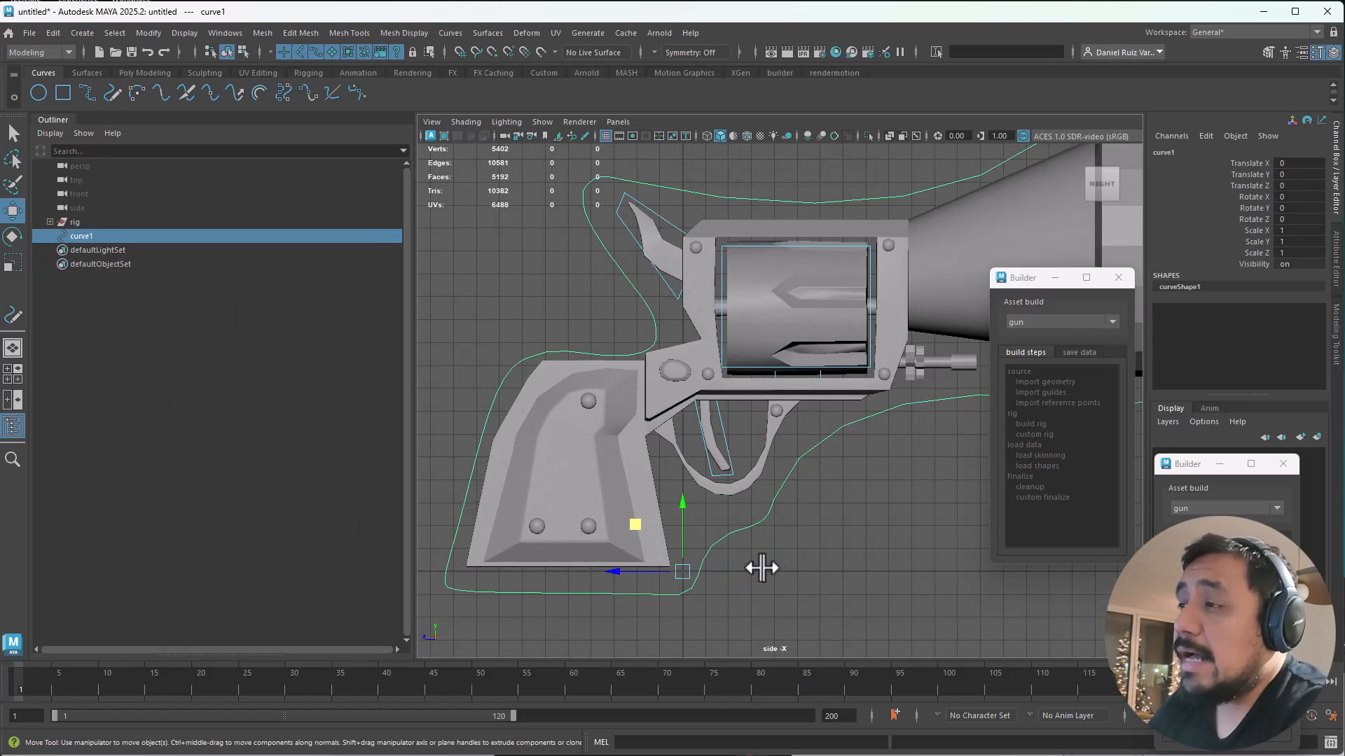
Step: Transfer the outline curve's shape to C_object00_gauche_ctr with RM Maya Rig Tools, working in the wireframe perspective view
{"action": "key", "text": "space"}
{"action": "key", "text": "space"}
{"action": "left_click_drag", "start_coordinate": [866, 351], "coordinate": [703, 397], "text": "alt"}
{"action": "key", "text": "4"}
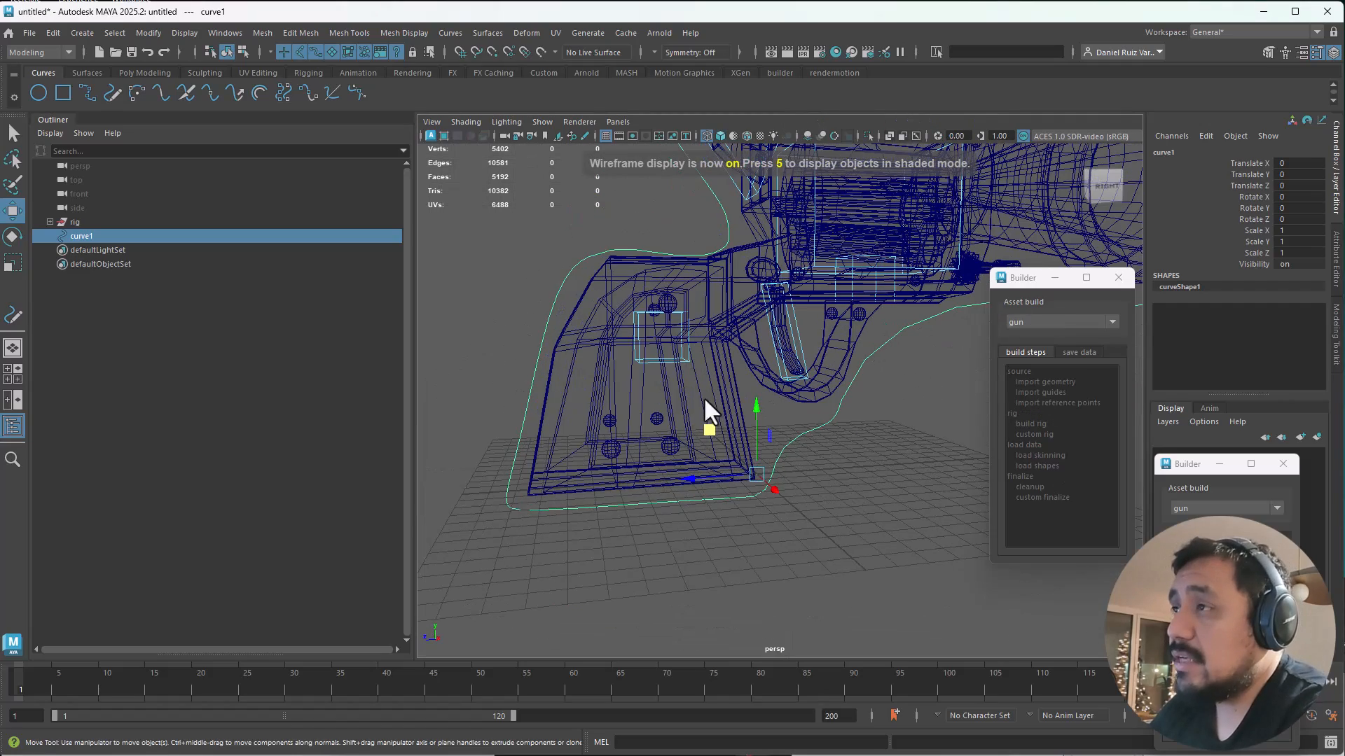
{"action": "left_click", "coordinate": [654, 369]}
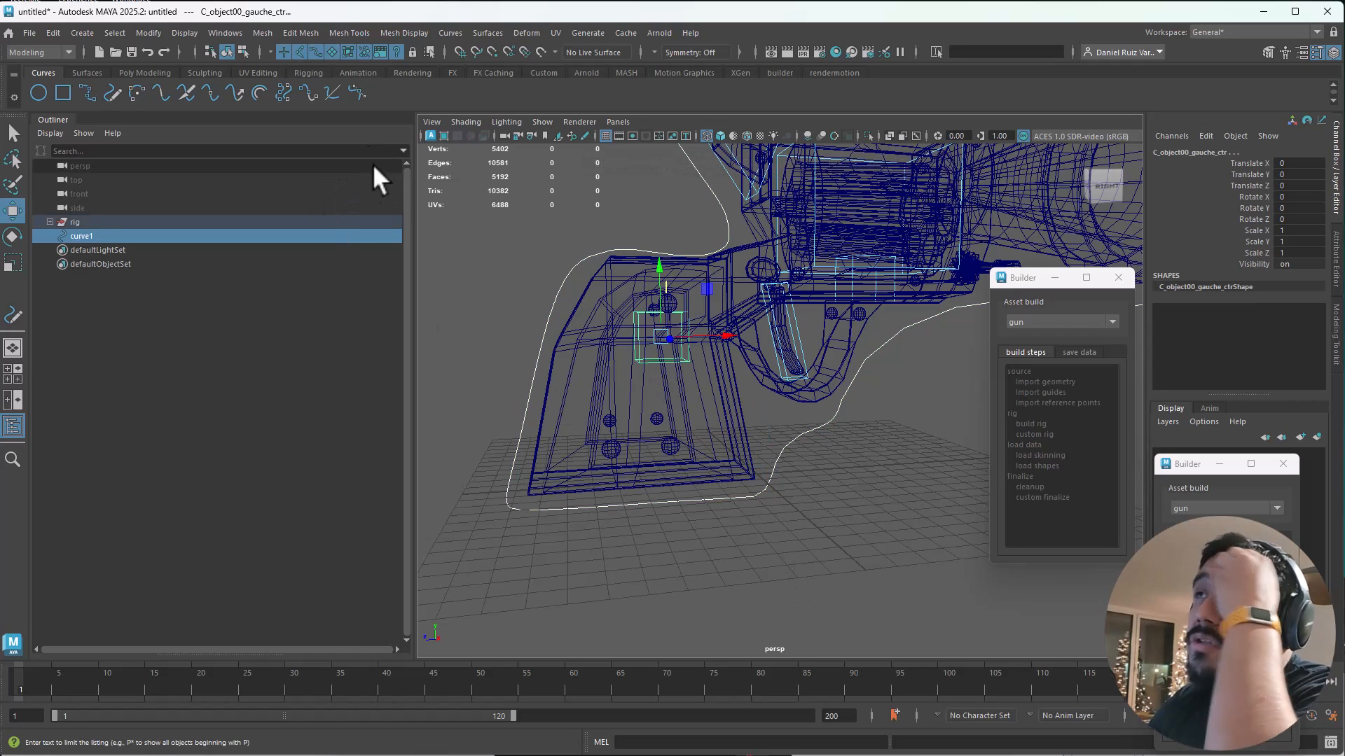
{"action": "left_click", "coordinate": [834, 73]}
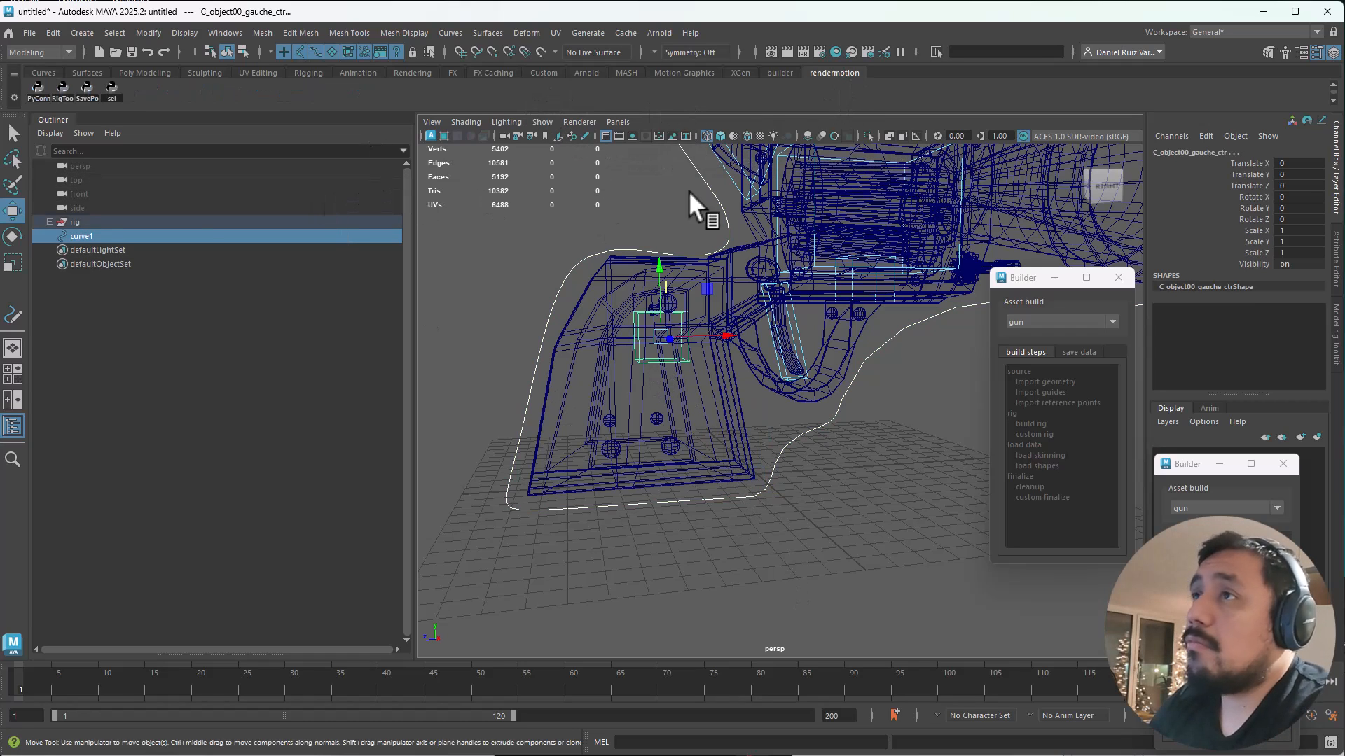
{"action": "left_click", "coordinate": [62, 91]}
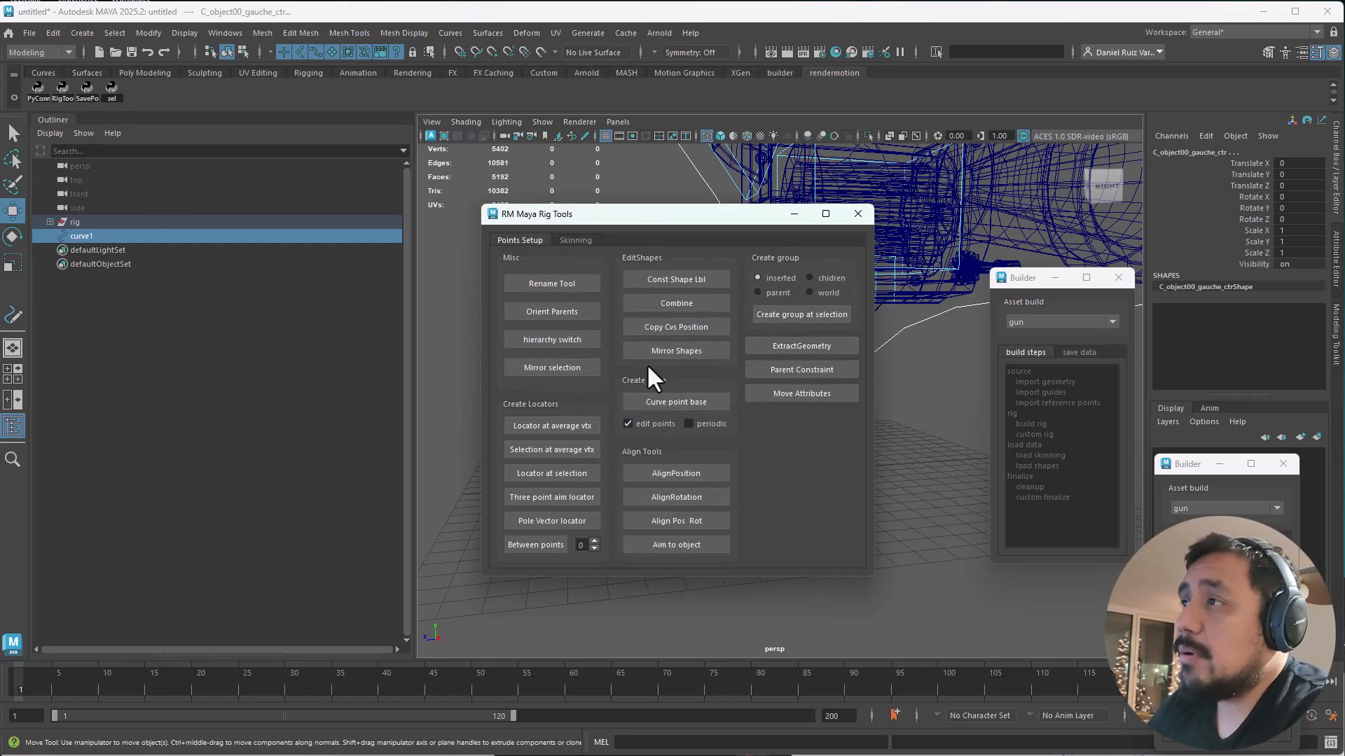
{"action": "left_click_drag", "start_coordinate": [617, 214], "coordinate": [1191, 343]}
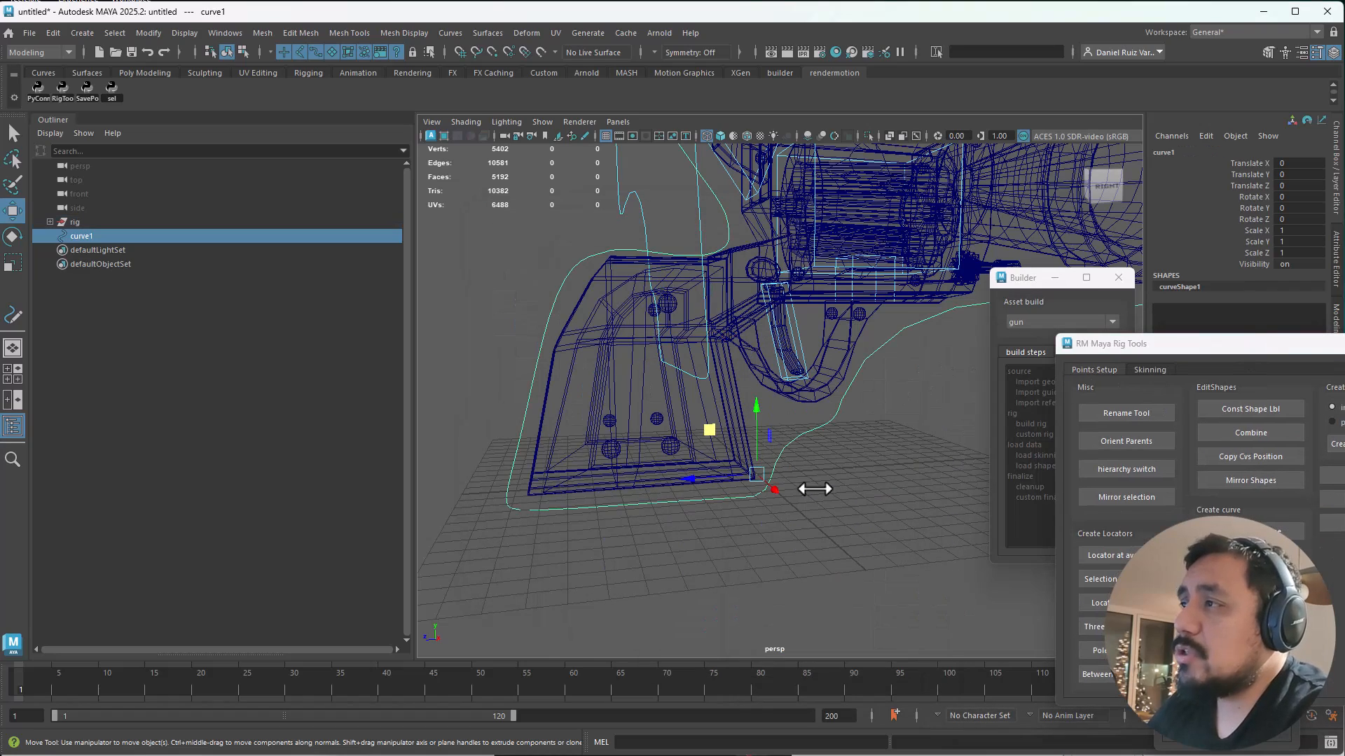
Step: Select all CVs of the C_object00_gauche_ctr shape and try rotating them towards the gun's side plane
{"action": "left_click", "coordinate": [606, 248]}
{"action": "middle_click_drag", "start_coordinate": [607, 248], "coordinate": [591, 460], "text": "alt"}
{"action": "right_click_drag", "start_coordinate": [591, 459], "coordinate": [477, 254], "text": "alt"}
{"action": "left_click_drag", "start_coordinate": [477, 255], "coordinate": [860, 410], "text": "alt"}
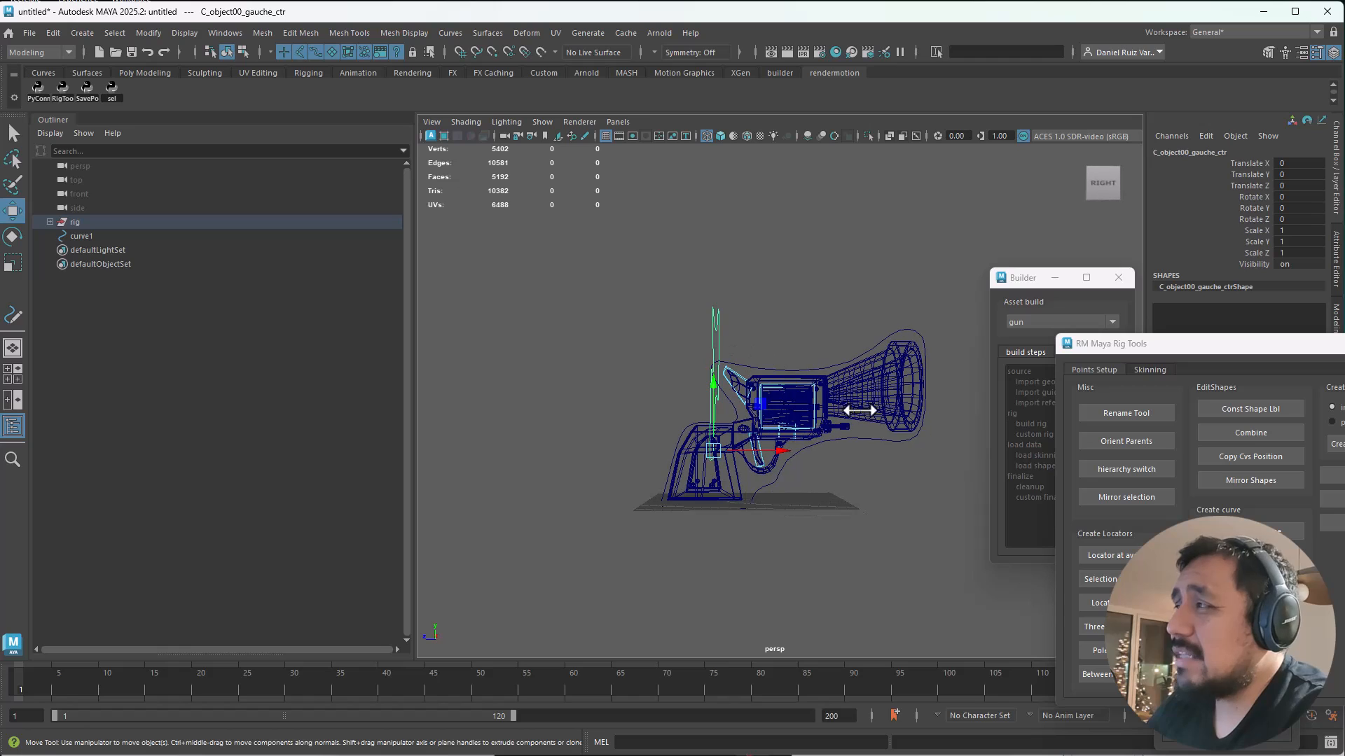
{"action": "left_click_drag", "start_coordinate": [974, 471], "coordinate": [876, 393], "text": "alt"}
{"action": "key", "text": "F8"}
{"action": "left_click_drag", "start_coordinate": [825, 211], "coordinate": [468, 665]}
{"action": "key", "text": "e"}
{"action": "left_click_drag", "start_coordinate": [763, 382], "coordinate": [811, 511]}
{"action": "key", "text": "ctrl+z"}
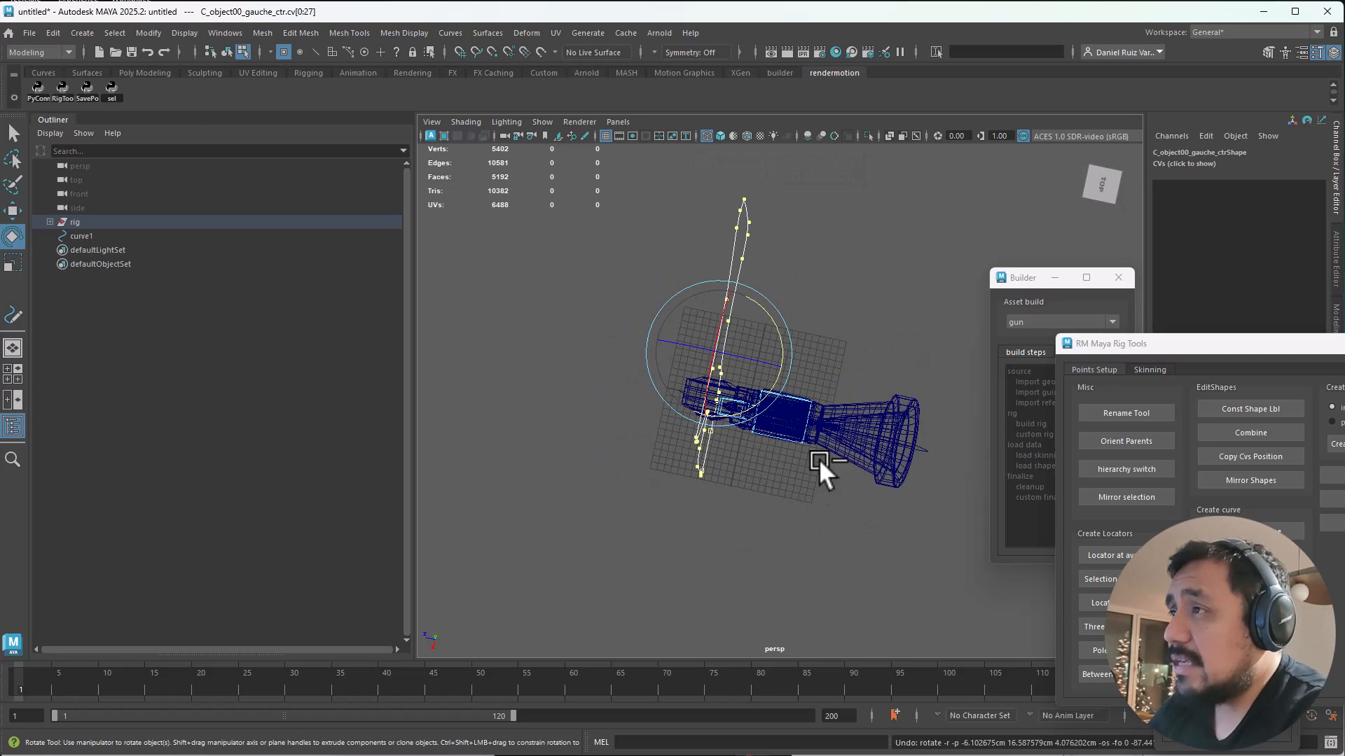
Step: Align the C_object00_gauche_ctr CVs with the gun's side profile so the control outlines the model
{"action": "key", "text": "e"}
{"action": "left_click", "coordinate": [827, 320]}
{"action": "left_click_drag", "start_coordinate": [825, 320], "coordinate": [842, 366]}
{"action": "key", "text": "ctrl+z"}
{"action": "key", "text": "w"}
{"action": "left_click_drag", "start_coordinate": [723, 375], "coordinate": [864, 427], "text": "alt"}
{"action": "key", "text": "F8"}
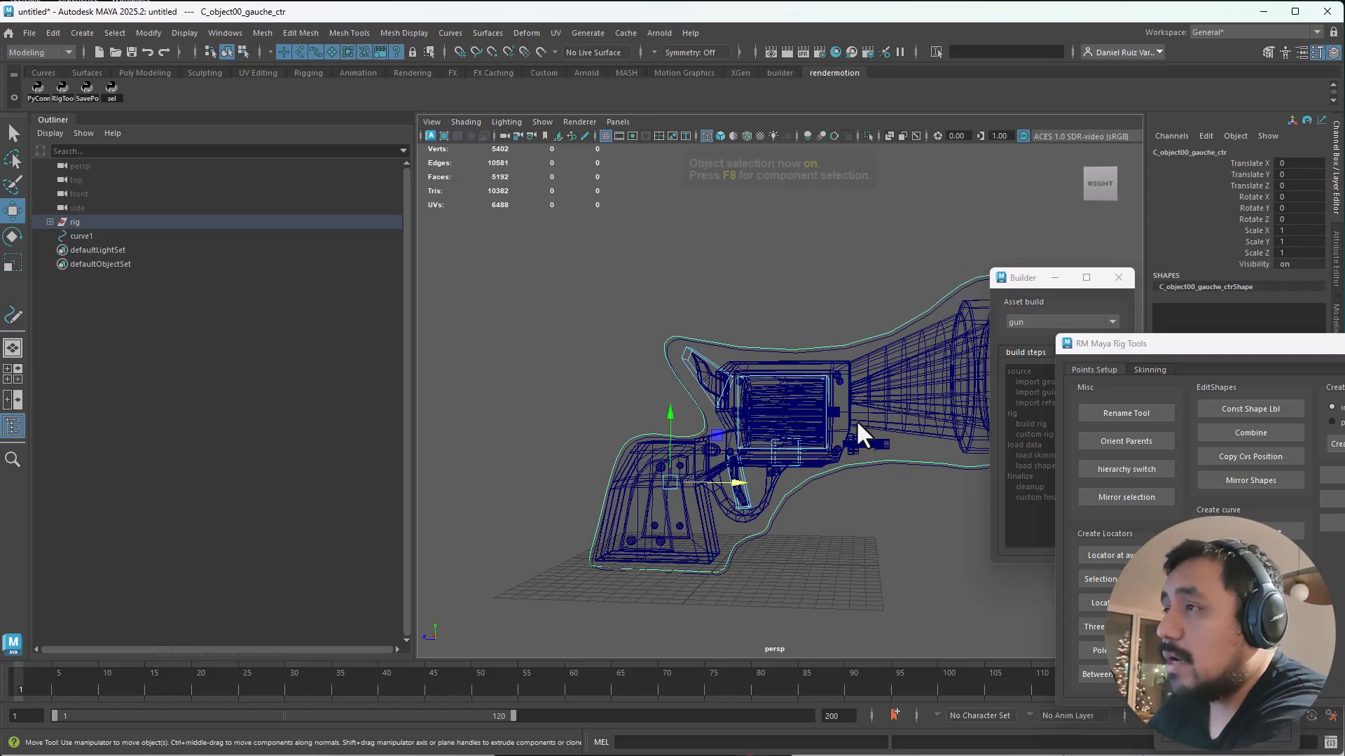
Step: Delete the original drawn outline curve, curve1, leaving only the control's own outline
{"action": "left_click_drag", "start_coordinate": [618, 306], "coordinate": [723, 426], "text": "ctrl+alt"}
{"action": "left_click", "coordinate": [749, 293]}
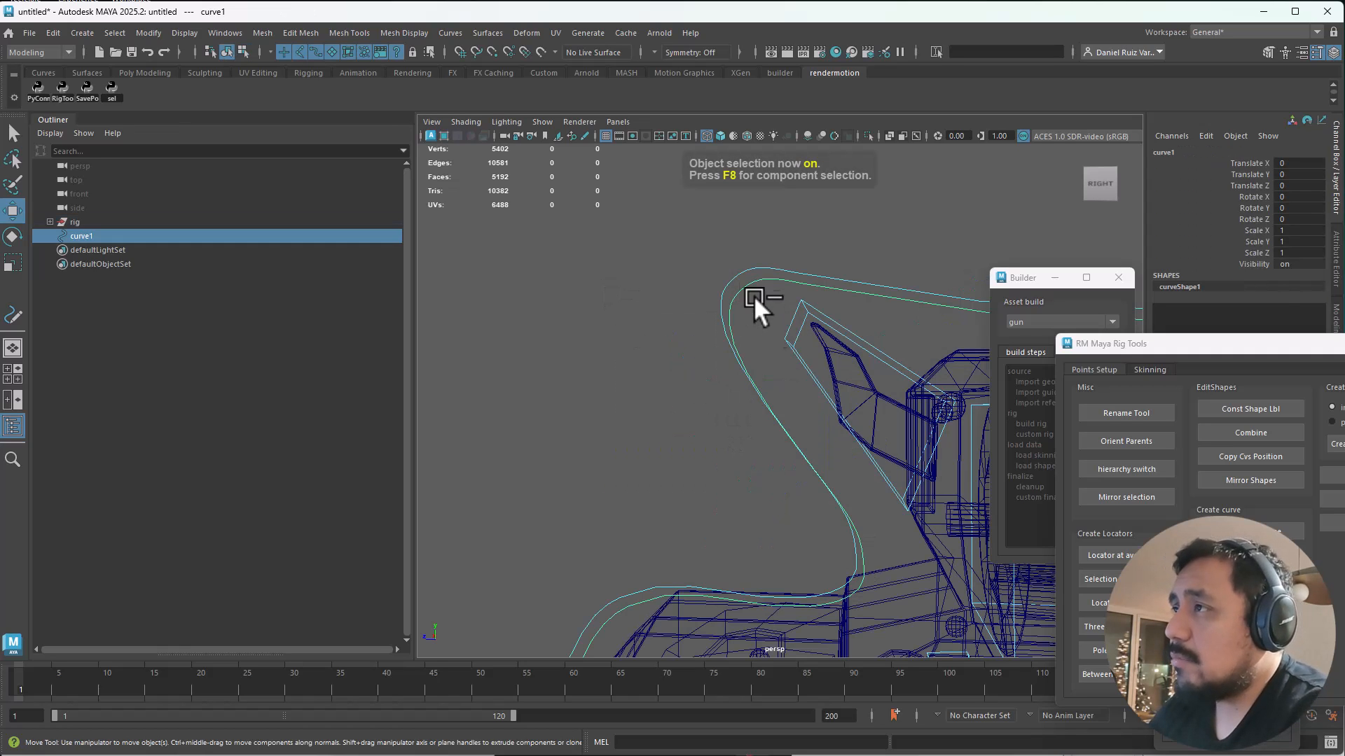
{"action": "key", "text": "Delete"}
Step: Scale the CVs of C_object00_pivotBarrel_ctr to enlarge the control box beneath the cylinder
{"action": "left_click_drag", "start_coordinate": [815, 515], "coordinate": [727, 441]}
{"action": "right_click_drag", "start_coordinate": [830, 421], "coordinate": [743, 421], "text": "alt"}
{"action": "middle_click_drag", "start_coordinate": [782, 414], "coordinate": [707, 385], "text": "alt"}
{"action": "left_click_drag", "start_coordinate": [707, 385], "coordinate": [686, 439], "text": "alt"}
{"action": "left_click", "coordinate": [708, 396]}
{"action": "key", "text": "F8"}
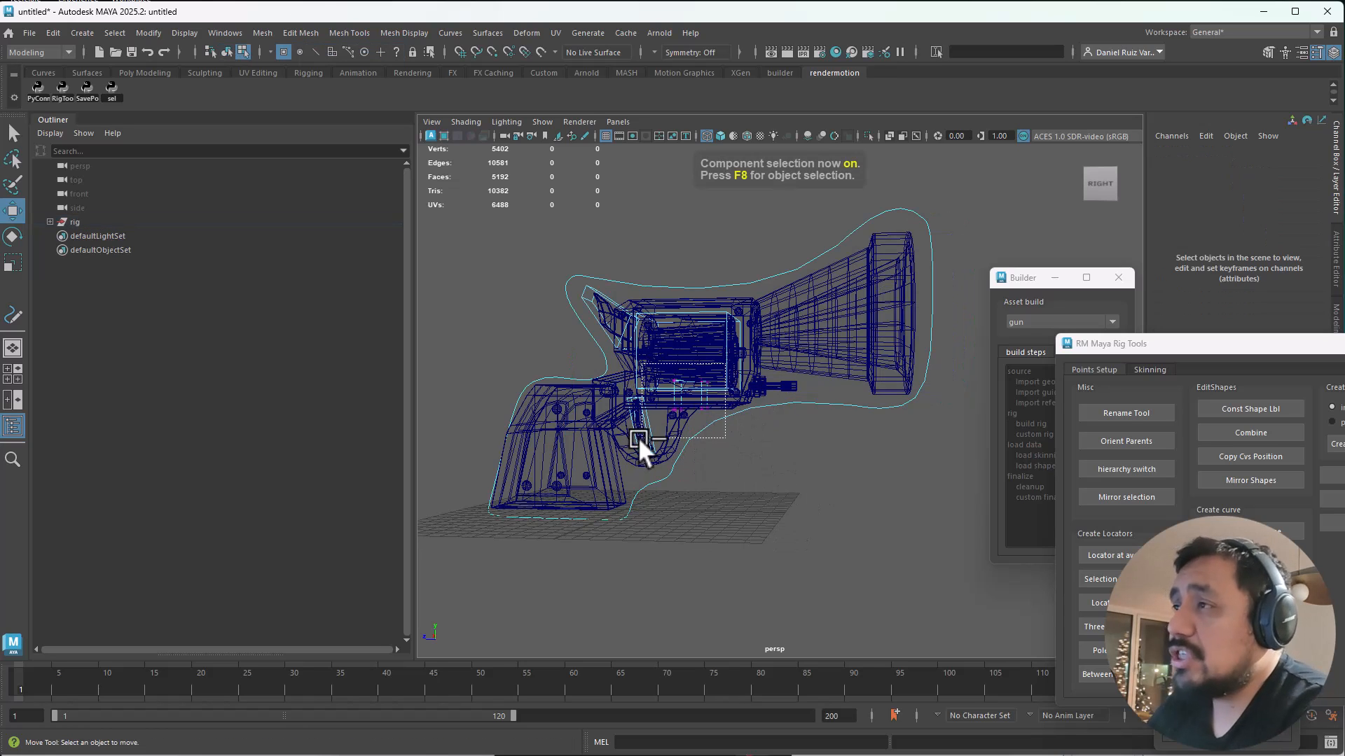
{"action": "key", "text": "r"}
{"action": "left_click_drag", "start_coordinate": [713, 410], "coordinate": [600, 387], "text": "alt"}
{"action": "left_click_drag", "start_coordinate": [804, 421], "coordinate": [725, 415]}
{"action": "key", "text": "ctrl+z"}
{"action": "left_click_drag", "start_coordinate": [628, 406], "coordinate": [625, 405]}
{"action": "left_click_drag", "start_coordinate": [715, 401], "coordinate": [921, 414], "text": "alt"}
{"action": "left_click_drag", "start_coordinate": [750, 385], "coordinate": [811, 397]}
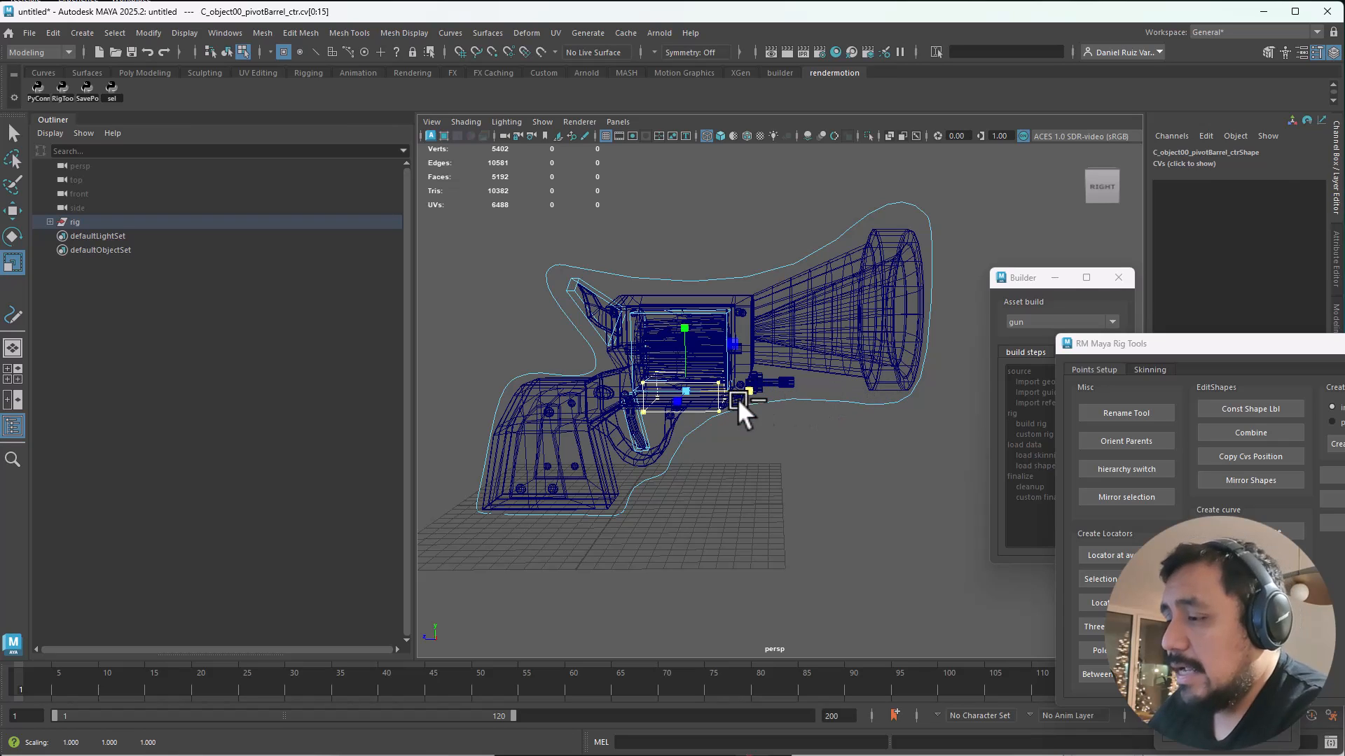
{"action": "key", "text": "F8"}
Step: Limit the selection to curves and select all of the gun rig's control curves
{"action": "left_click_drag", "start_coordinate": [717, 537], "coordinate": [435, 201]}
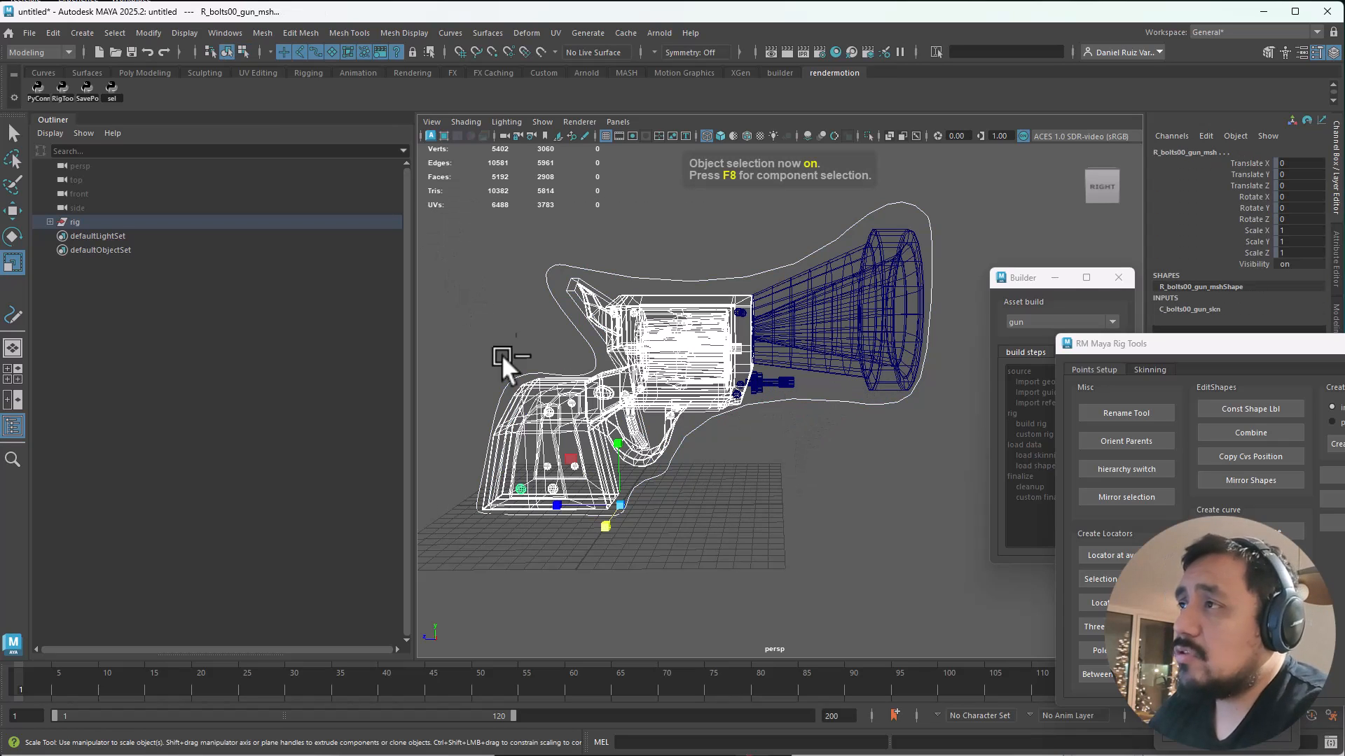
{"action": "left_click", "coordinate": [270, 52]}
{"action": "left_click", "coordinate": [306, 79]}
{"action": "left_click", "coordinate": [315, 51]}
{"action": "left_click_drag", "start_coordinate": [811, 195], "coordinate": [686, 415]}
Step: Save the selected control shapes as gun asset data with the Builder, and clear the selection
{"action": "left_click_drag", "start_coordinate": [1000, 278], "coordinate": [709, 198]}
{"action": "left_click", "coordinate": [787, 273]}
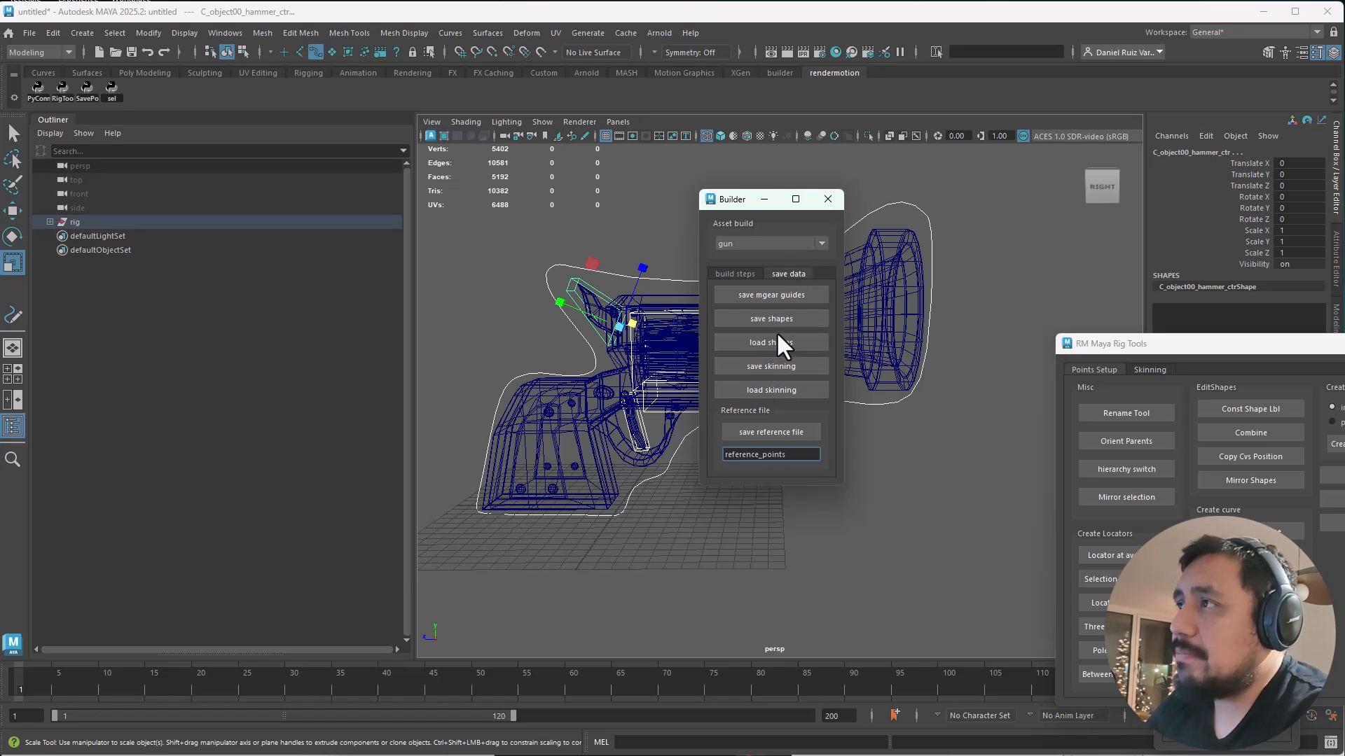
{"action": "left_click_drag", "start_coordinate": [730, 203], "coordinate": [928, 194]}
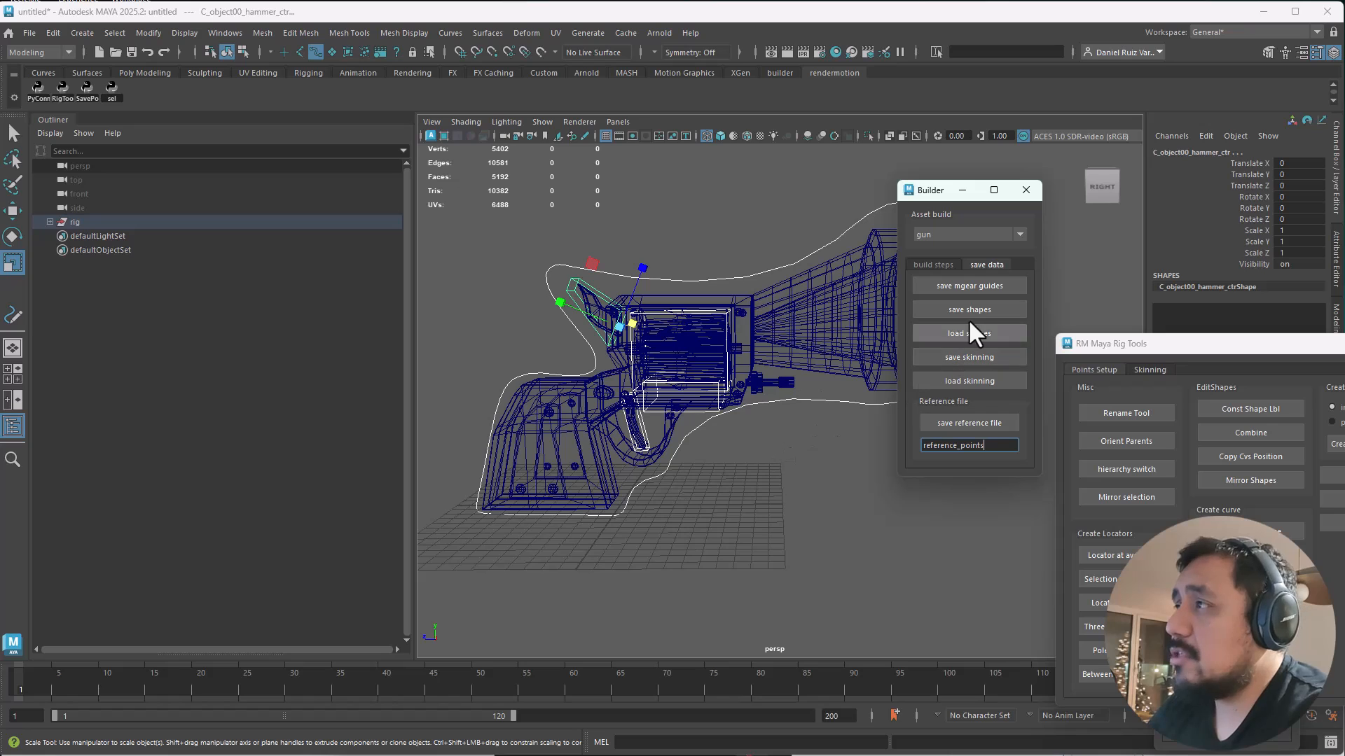
{"action": "left_click", "coordinate": [685, 523]}
Step: Start a new empty scene, discarding the current one, and close the Builder window
{"action": "left_click", "coordinate": [29, 33]}
{"action": "left_click", "coordinate": [53, 60]}
{"action": "left_click", "coordinate": [667, 390]}
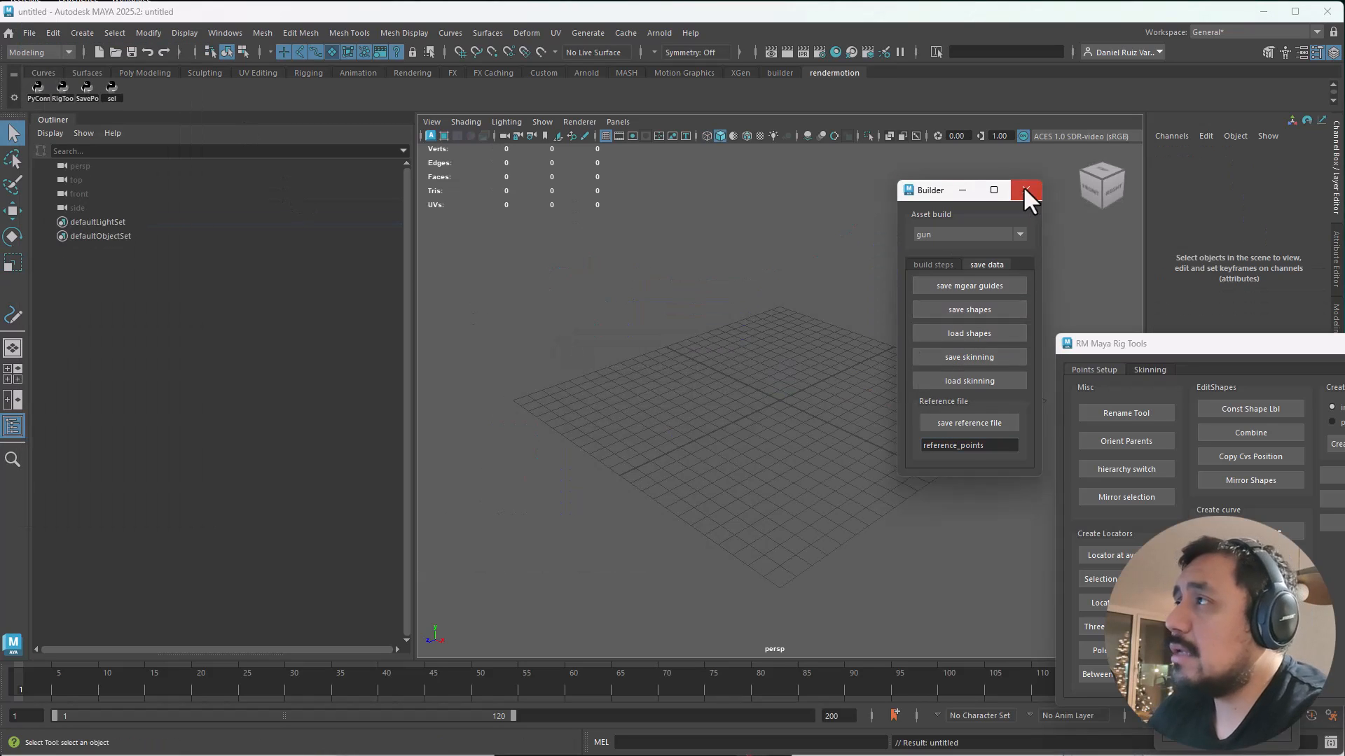
{"action": "left_click", "coordinate": [1024, 189]}
Step: Reopen the Builder and build the male asset's rig up to the cleanup step
{"action": "left_click", "coordinate": [778, 73]}
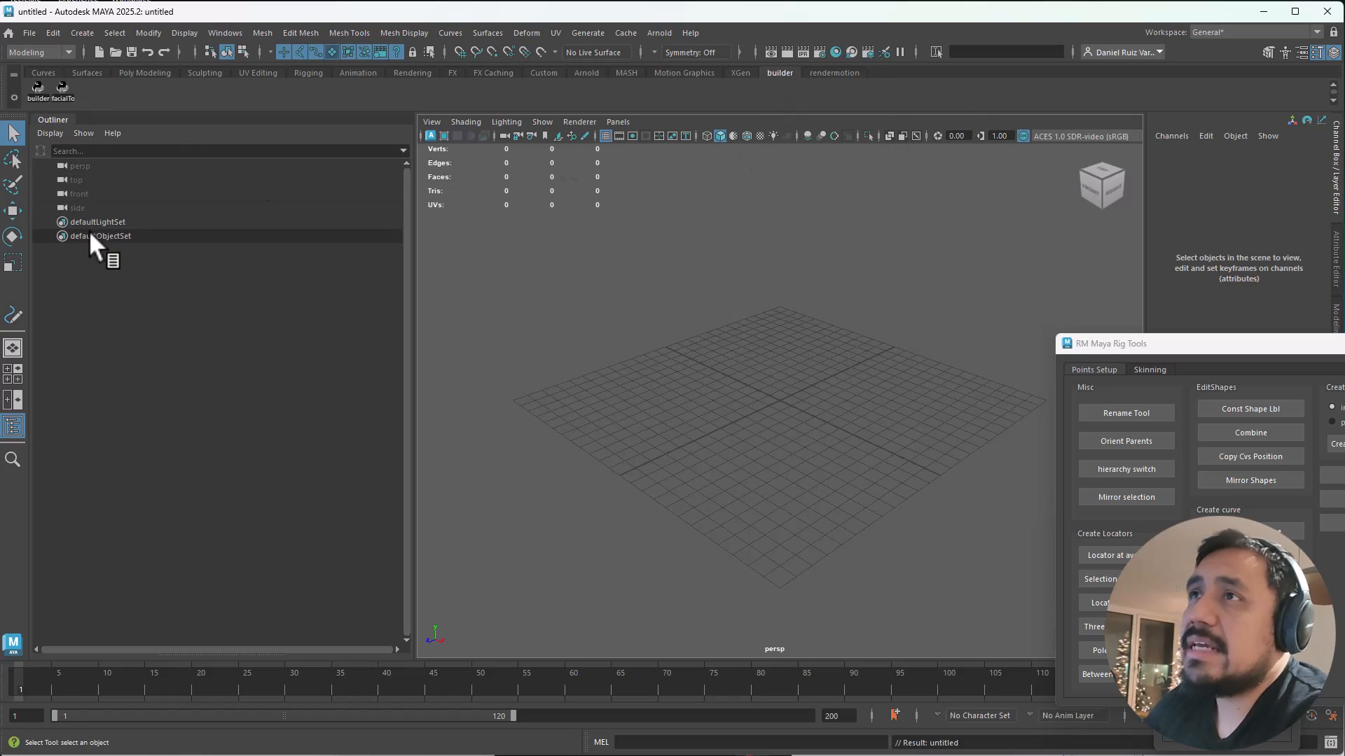
{"action": "left_click", "coordinate": [38, 88]}
{"action": "left_click", "coordinate": [628, 308]}
{"action": "left_click", "coordinate": [689, 308]}
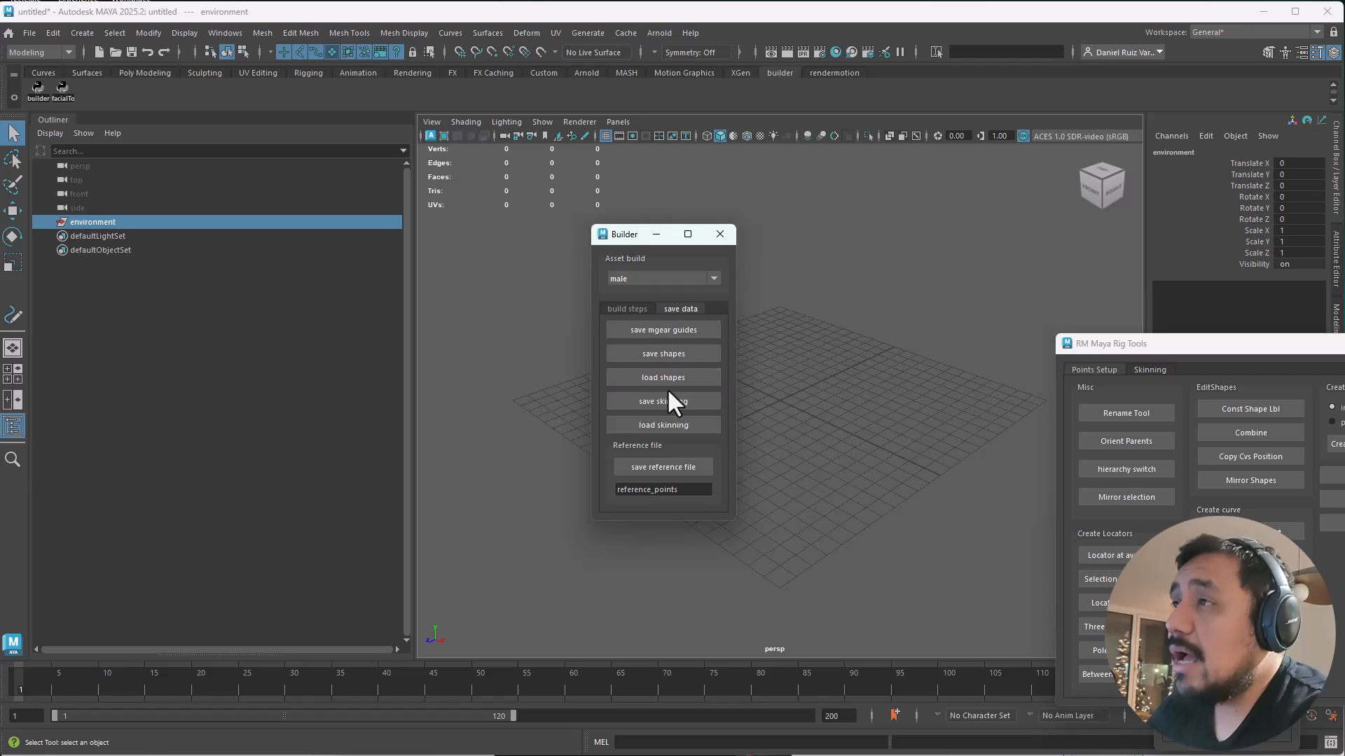
{"action": "left_click", "coordinate": [633, 310]}
{"action": "double_click", "coordinate": [660, 434]}
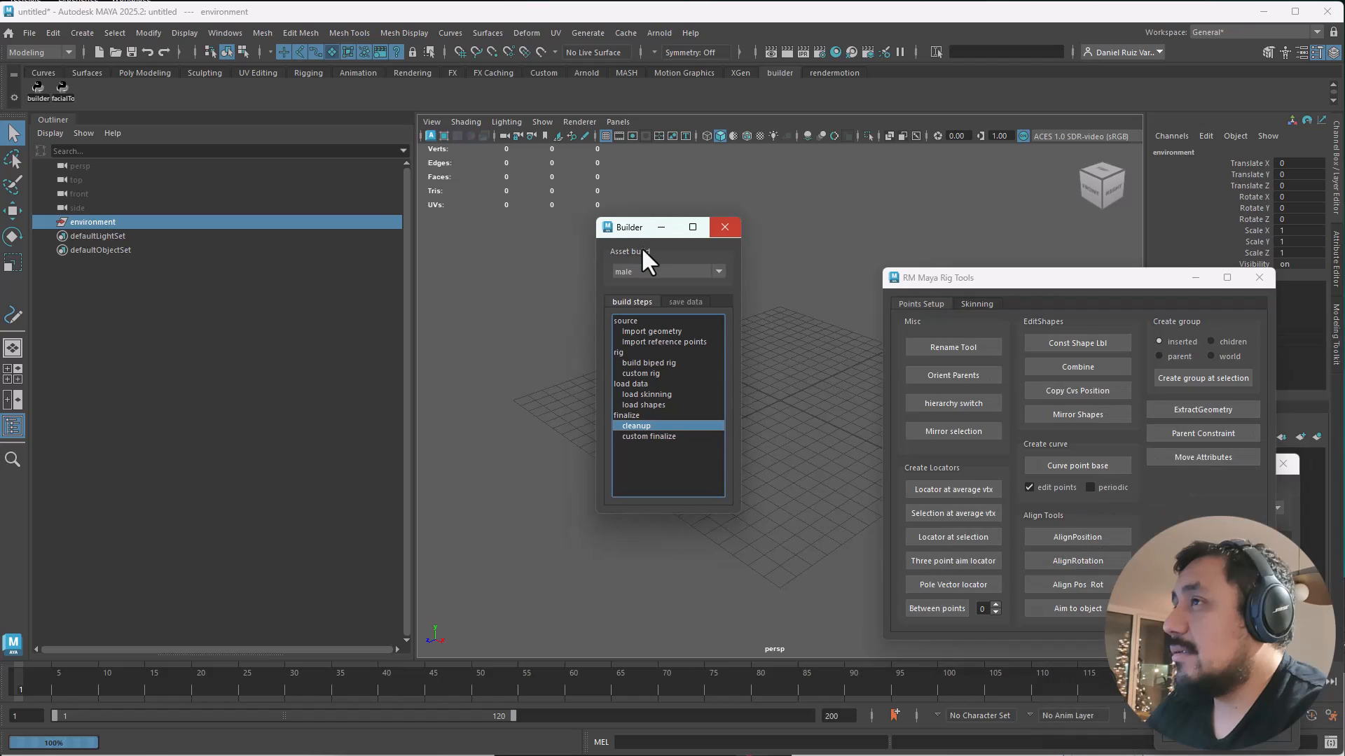
{"action": "left_click_drag", "start_coordinate": [978, 296], "coordinate": [617, 502]}
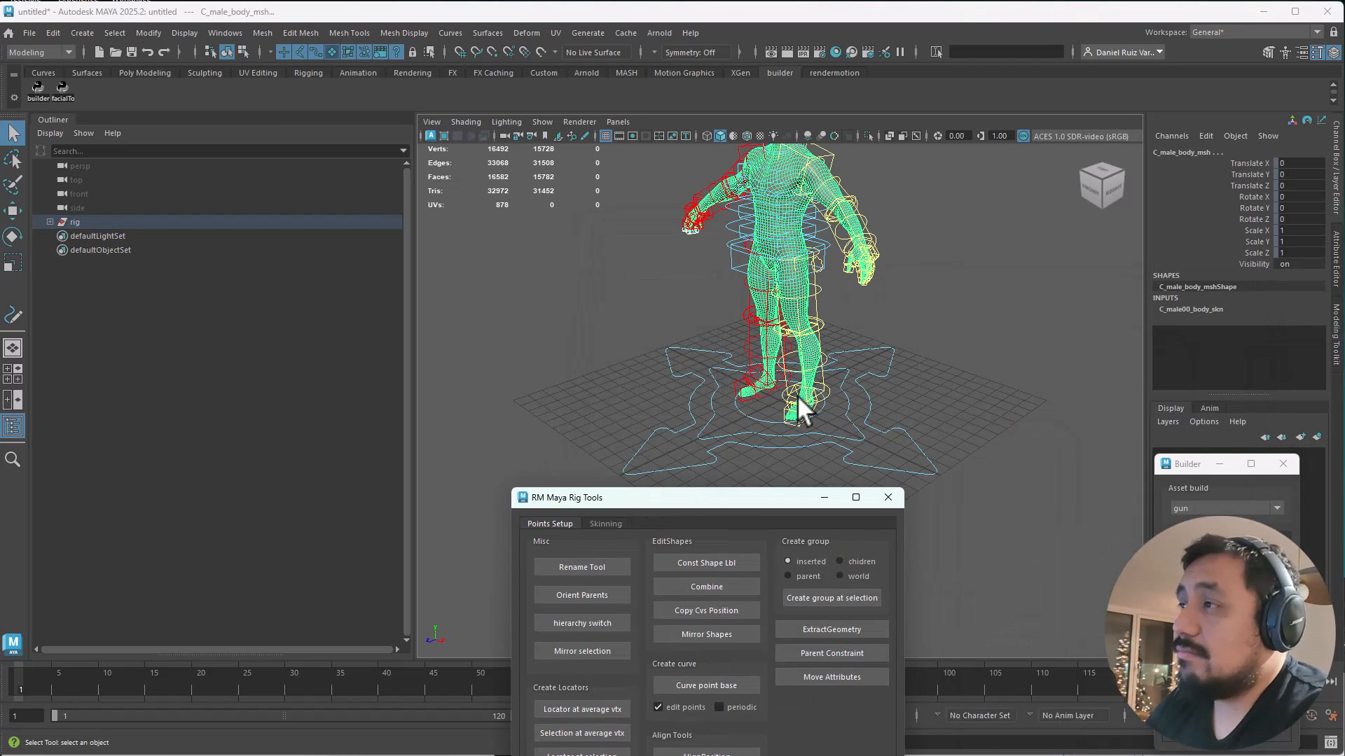
Step: Frame the male rig's feet and select C_control02_world_ctr to examine the innermost world control
{"action": "left_click_drag", "start_coordinate": [808, 369], "coordinate": [795, 336], "text": "alt"}
{"action": "middle_click_drag", "start_coordinate": [751, 384], "coordinate": [755, 288], "text": "alt"}
{"action": "right_click_drag", "start_coordinate": [774, 315], "coordinate": [833, 465], "text": "alt"}
{"action": "left_click", "coordinate": [761, 288]}
{"action": "key", "text": "w"}
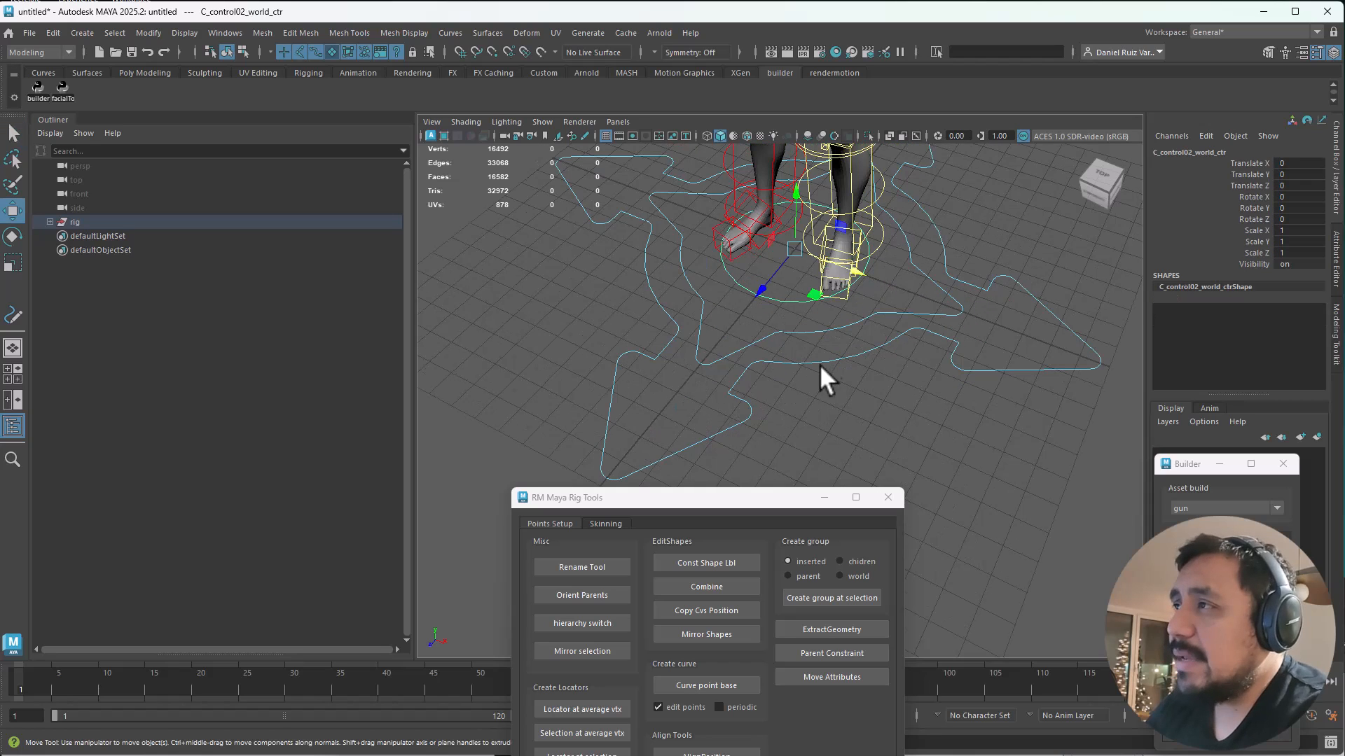
Step: Test-rotate C_control01_world_ctr around Y by 15 degrees and return it to zero rotation
{"action": "left_click", "coordinate": [827, 301]}
{"action": "key", "text": "e"}
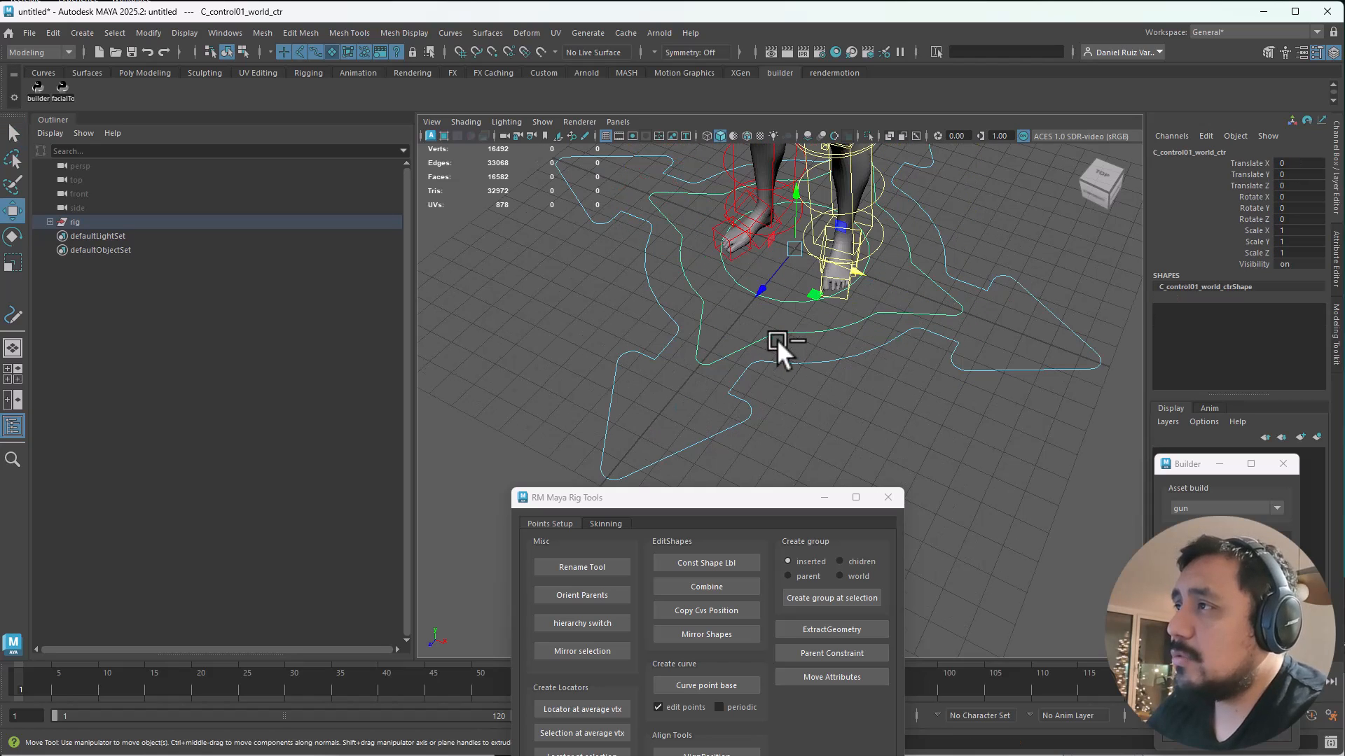
{"action": "left_click_drag", "start_coordinate": [826, 272], "coordinate": [881, 314]}
{"action": "key", "text": "w"}
{"action": "key", "text": "e"}
{"action": "left_click_drag", "start_coordinate": [781, 292], "coordinate": [833, 295]}
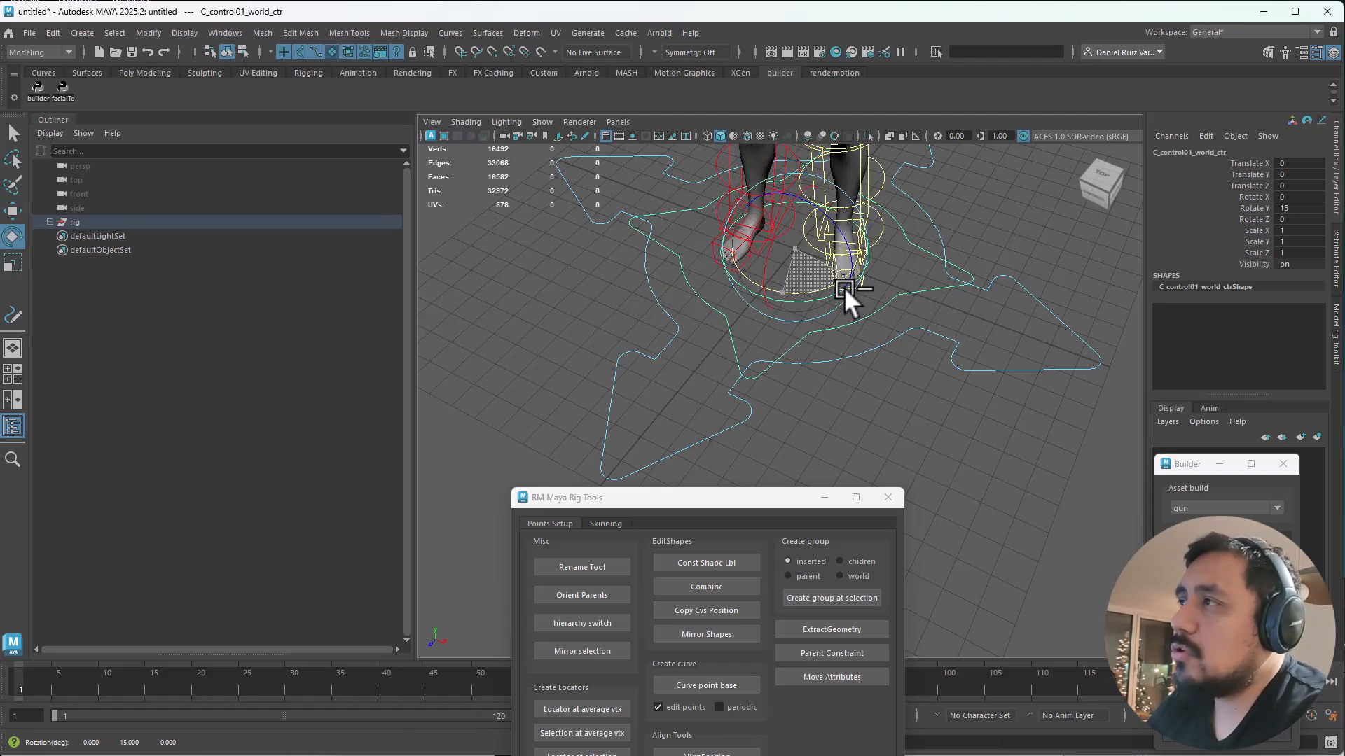
{"action": "left_click_drag", "start_coordinate": [772, 238], "coordinate": [837, 274]}
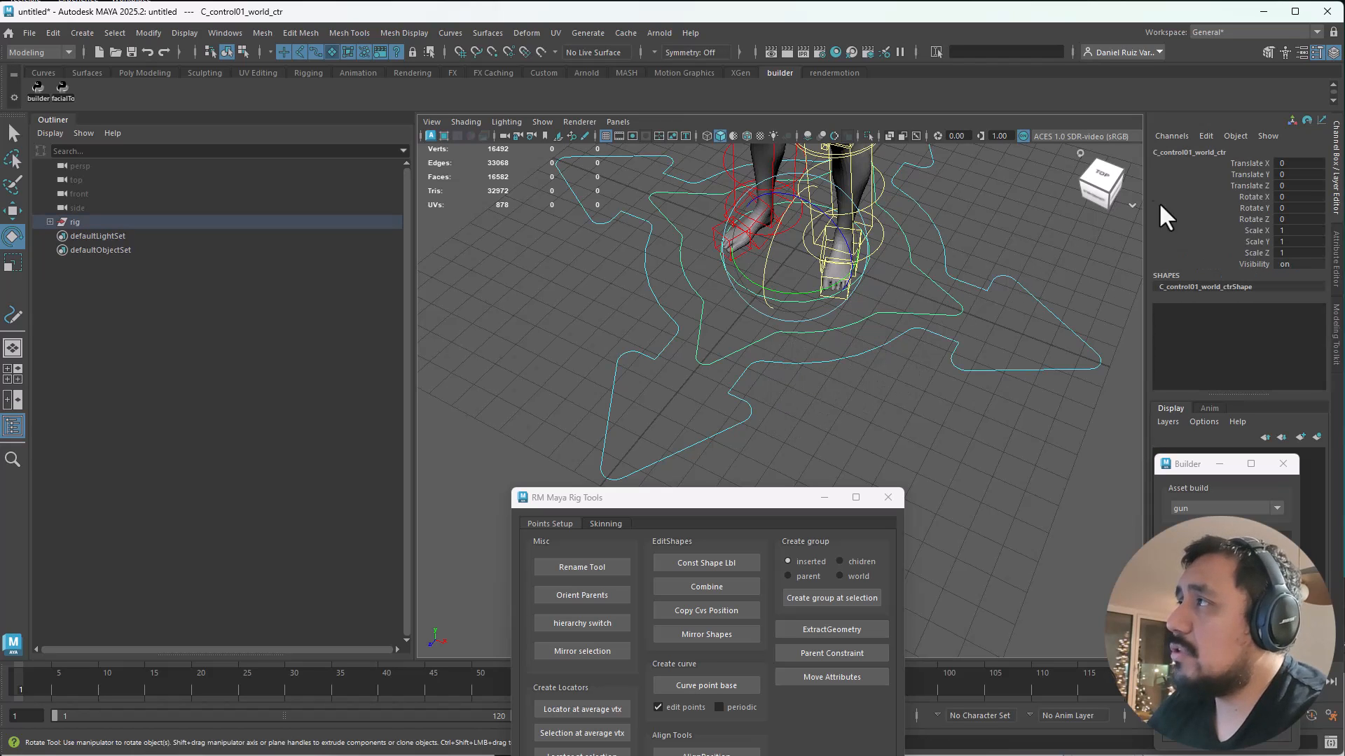
Step: Examine the male rig's nested world controls by selecting C_control00, C_control01 and C_control02 in turn
{"action": "left_click", "coordinate": [994, 280]}
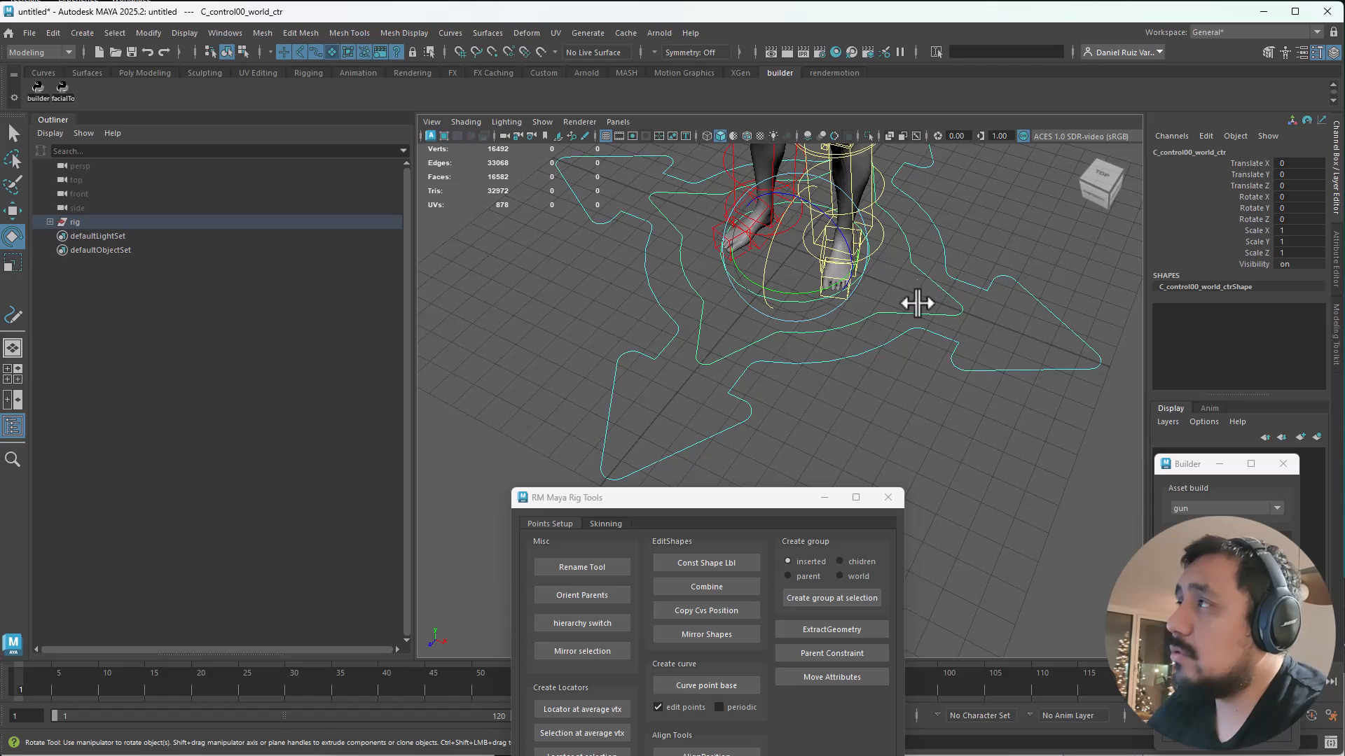
{"action": "left_click_drag", "start_coordinate": [836, 321], "coordinate": [869, 263], "text": "alt"}
{"action": "key", "text": "q"}
{"action": "middle_click_drag", "start_coordinate": [839, 274], "coordinate": [851, 435], "text": "alt"}
{"action": "right_click_drag", "start_coordinate": [852, 435], "coordinate": [800, 350], "text": "alt"}
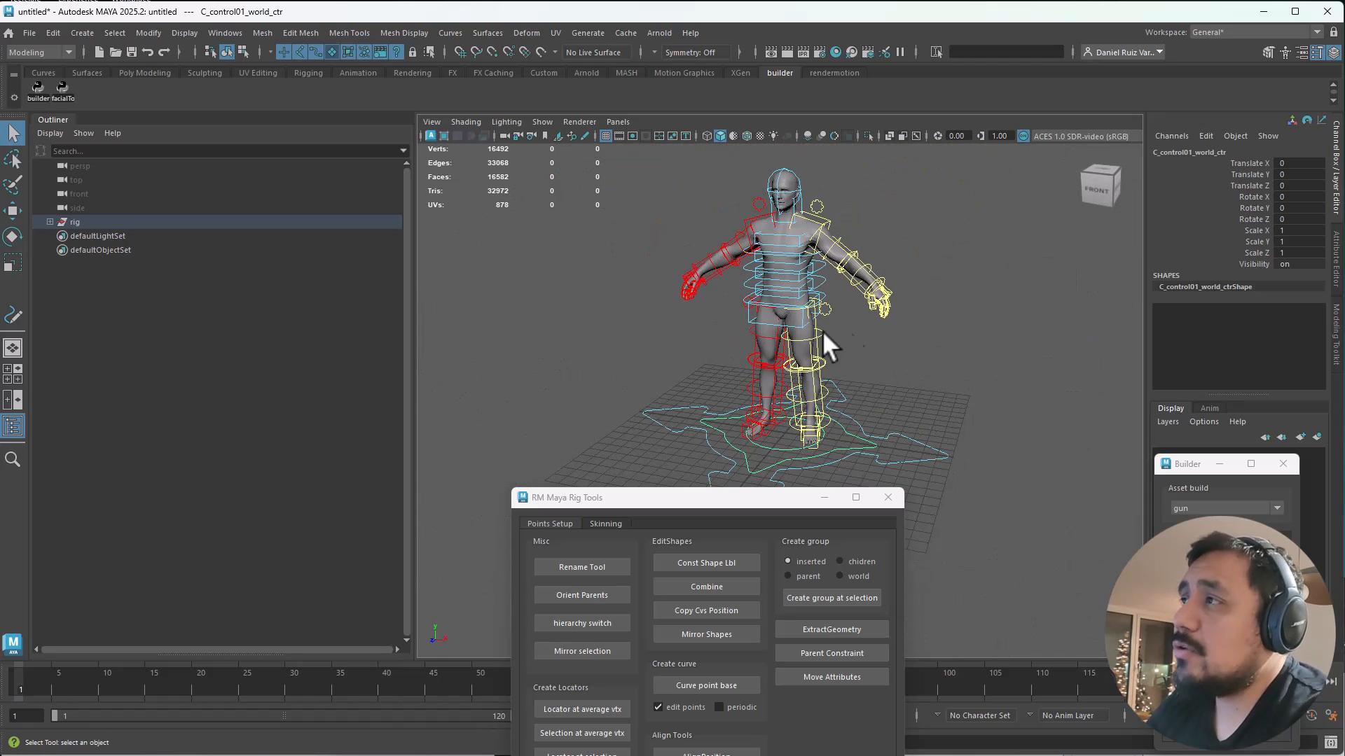
{"action": "key", "text": "w"}
{"action": "left_click", "coordinate": [517, 323]}
{"action": "left_click", "coordinate": [703, 431]}
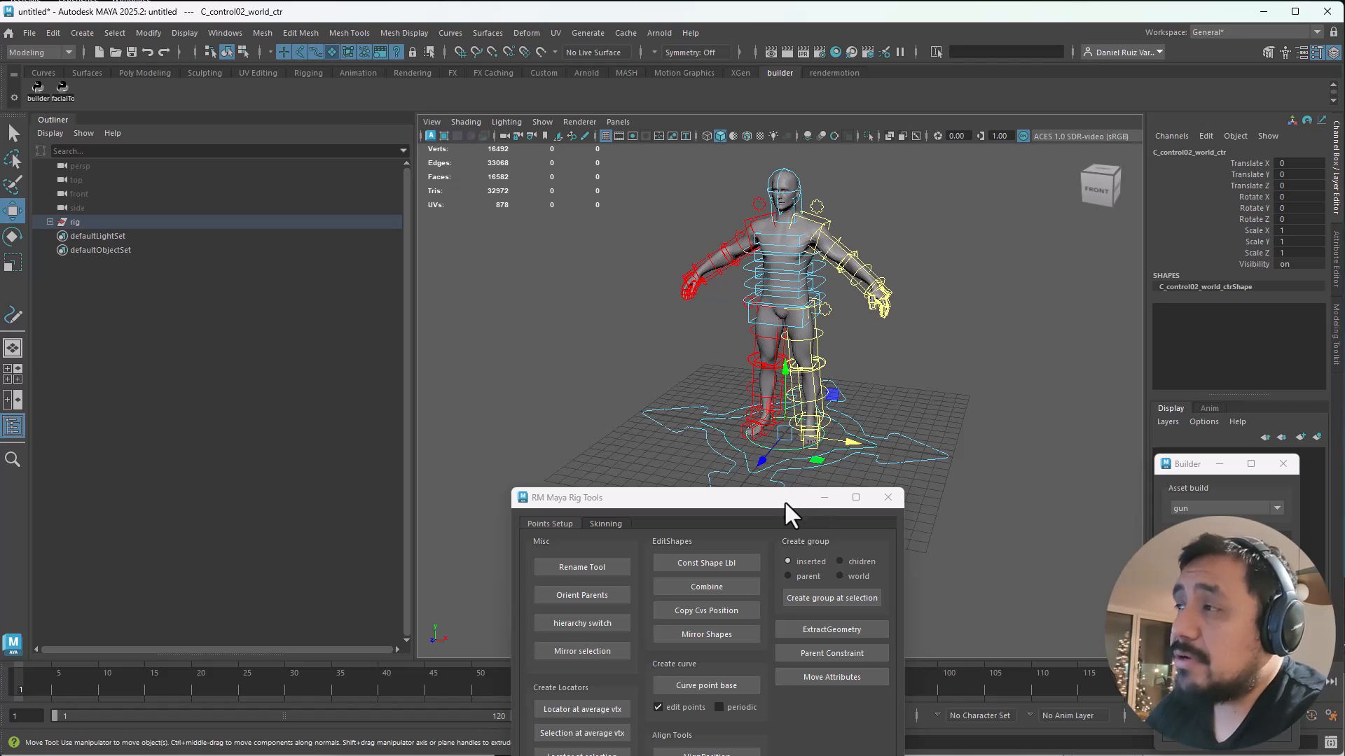
{"action": "left_click", "coordinate": [588, 321]}
Step: Start another new scene, discarding the male rig
{"action": "left_click", "coordinate": [29, 33]}
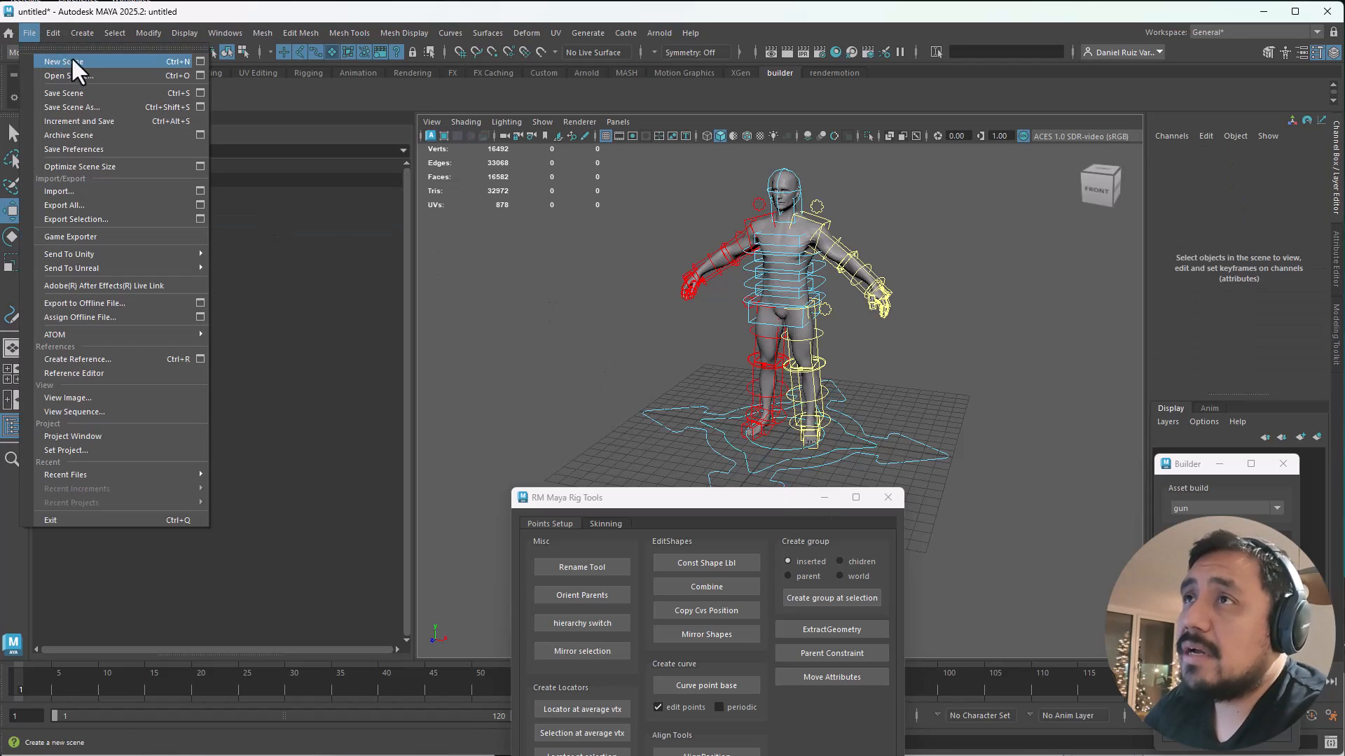
{"action": "left_click", "coordinate": [69, 59]}
{"action": "left_click", "coordinate": [666, 392]}
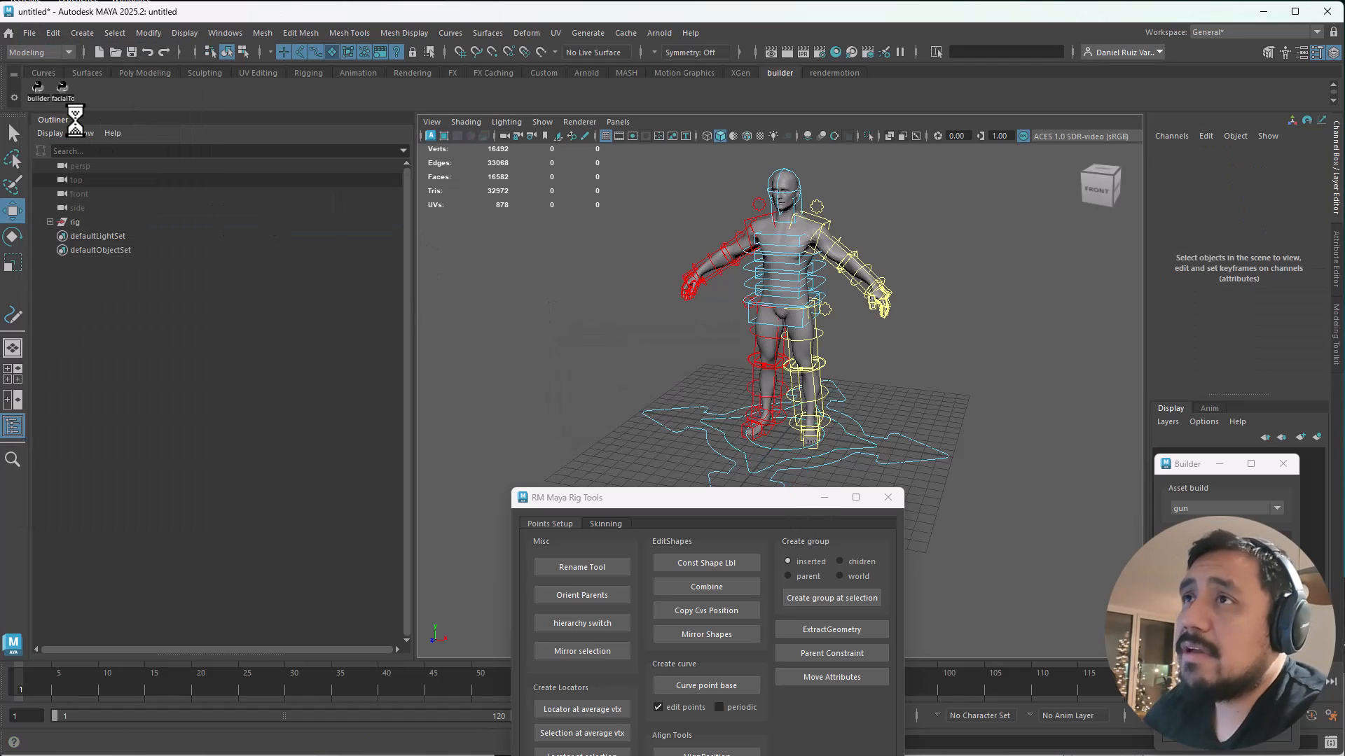
Step: Reopen the Builder, choose the gun asset and run its build steps through custom finalize
{"action": "left_click", "coordinate": [37, 90]}
{"action": "left_click", "coordinate": [632, 309]}
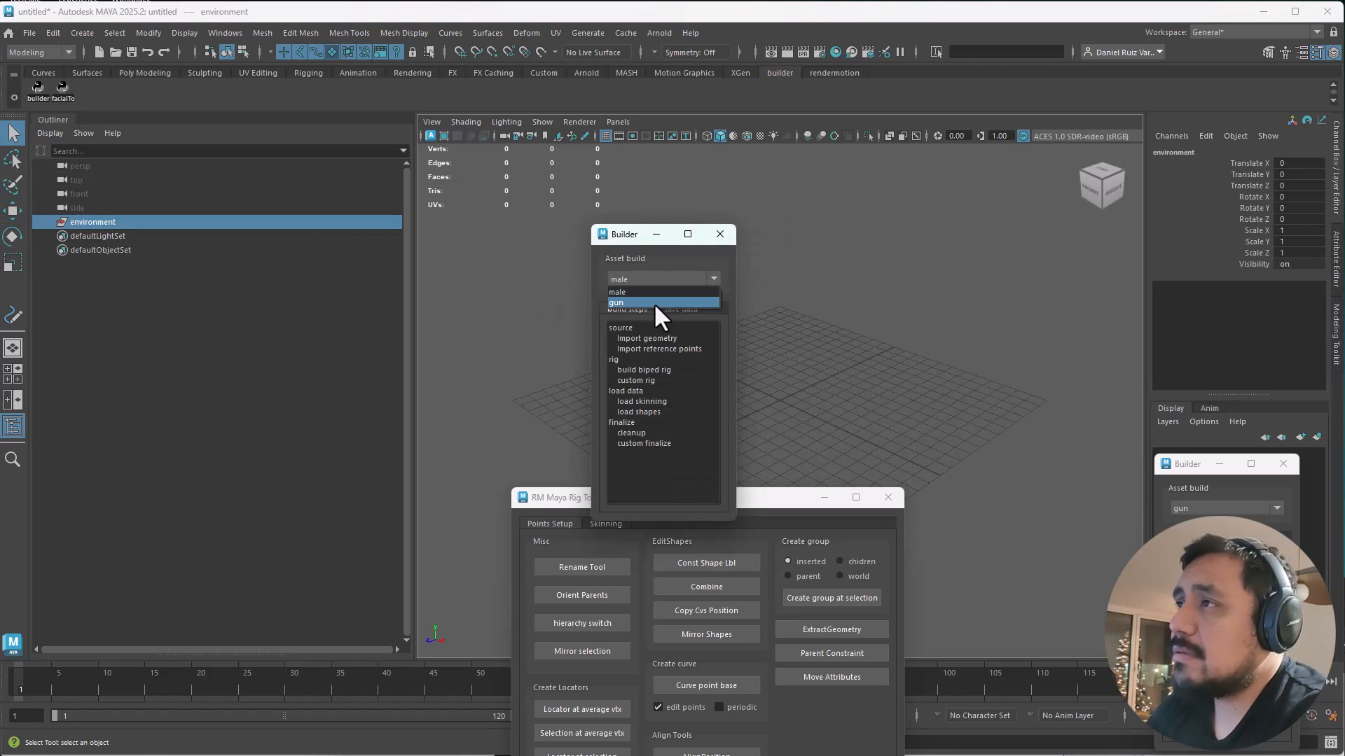
{"action": "left_click", "coordinate": [656, 303]}
{"action": "double_click", "coordinate": [669, 454]}
{"action": "left_click_drag", "start_coordinate": [611, 239], "coordinate": [1071, 253]}
Step: Test-rotate C_object00_pivotBarrel_ctr by 15 degrees and undo the rotation
{"action": "left_click_drag", "start_coordinate": [889, 297], "coordinate": [895, 354], "text": "alt"}
{"action": "middle_click_drag", "start_coordinate": [894, 354], "coordinate": [721, 415], "text": "alt"}
{"action": "left_click", "coordinate": [872, 363]}
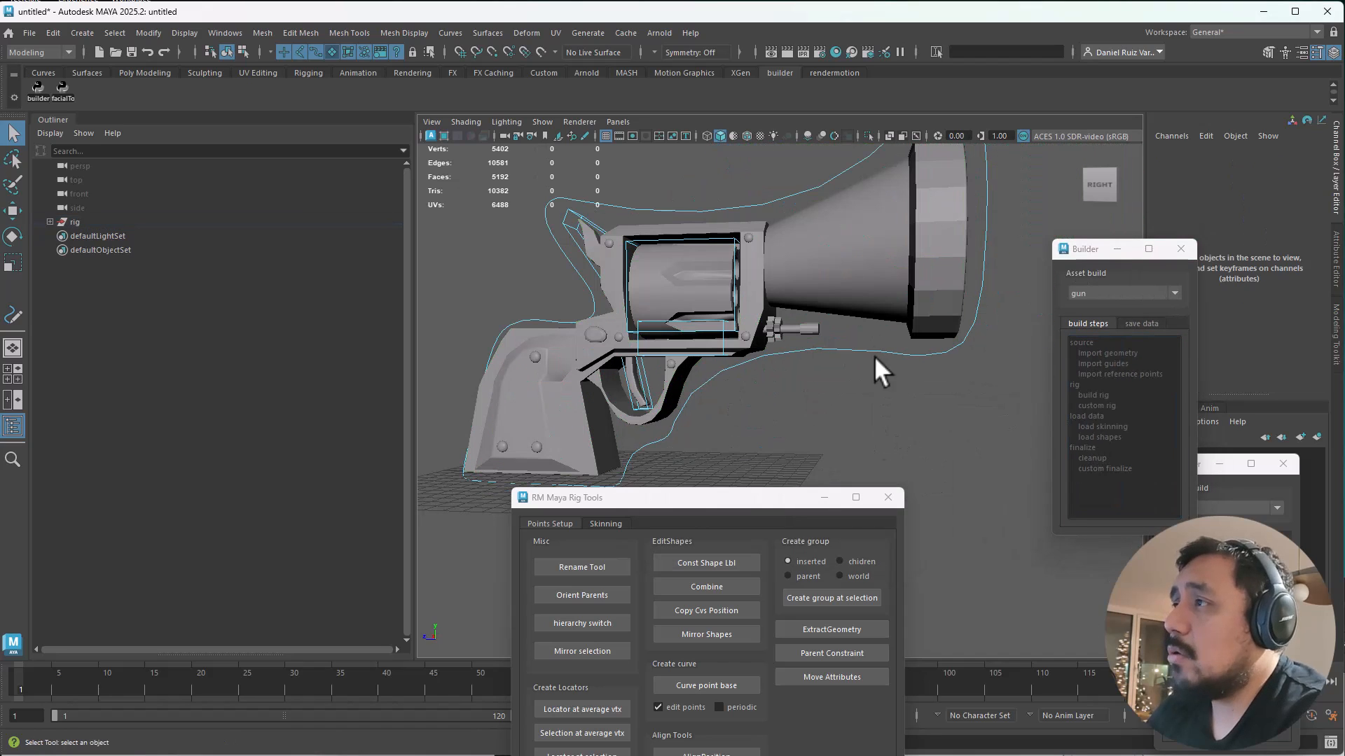
{"action": "left_click", "coordinate": [716, 342]}
{"action": "key", "text": "e"}
{"action": "left_click_drag", "start_coordinate": [677, 364], "coordinate": [671, 301]}
{"action": "key", "text": "ctrl+z"}
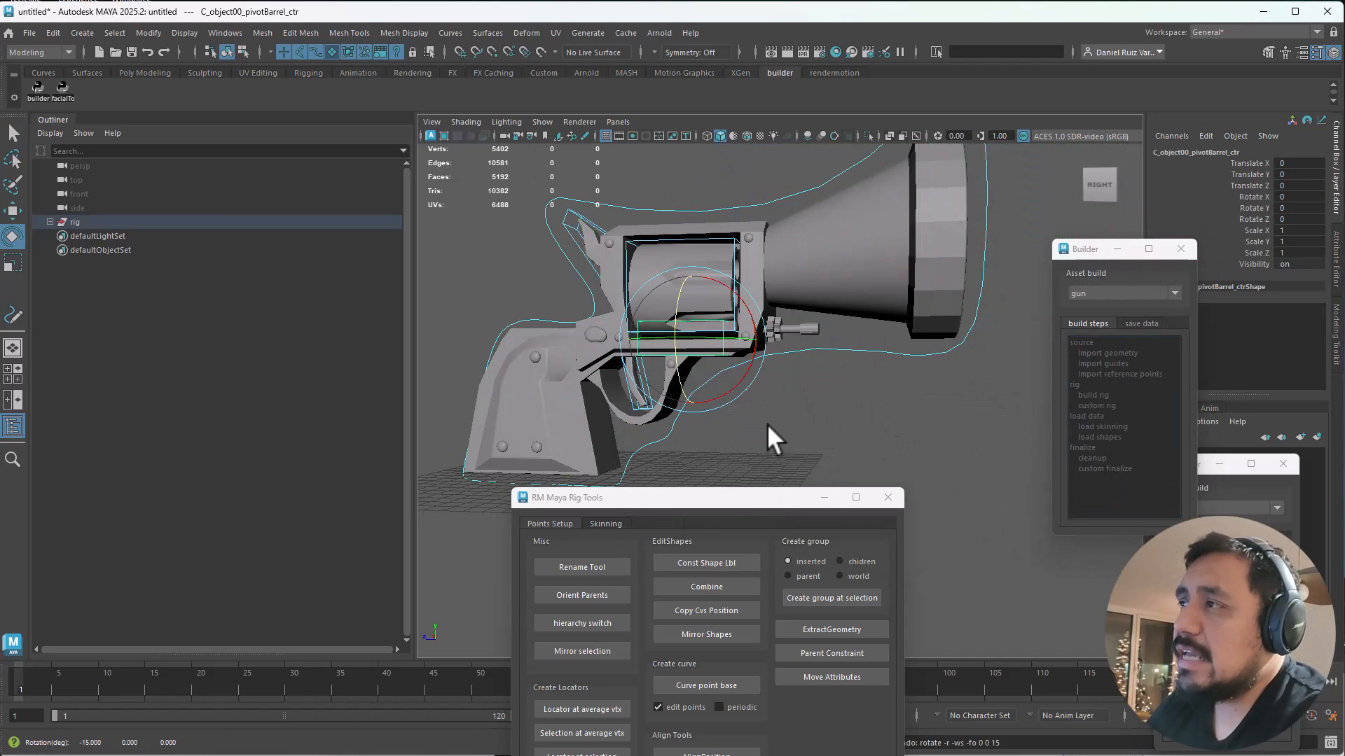
Step: Test-rotate C_object00_gauche_ctr on the gun and undo the rotation
{"action": "left_click", "coordinate": [644, 396]}
{"action": "left_click_drag", "start_coordinate": [691, 397], "coordinate": [637, 442]}
{"action": "left_click_drag", "start_coordinate": [682, 379], "coordinate": [789, 394]}
{"action": "key", "text": "ctrl+z"}
{"action": "key", "text": "ctrl+z"}
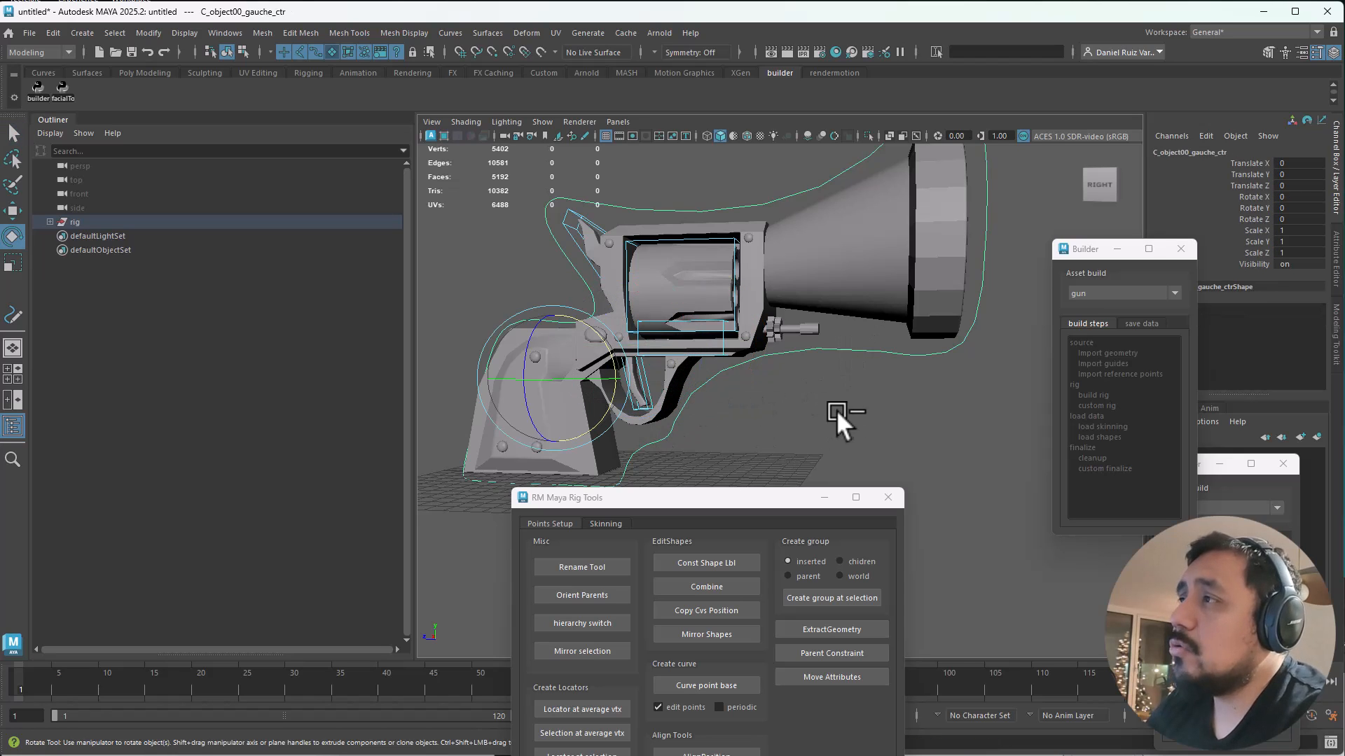
Step: Expand the rig, systems and geo groups in the Outliner and examine the gun rig's hierarchy
{"action": "middle_click_drag", "start_coordinate": [571, 381], "coordinate": [790, 320], "text": "alt"}
{"action": "right_click_drag", "start_coordinate": [790, 319], "coordinate": [675, 363], "text": "alt"}
{"action": "left_click", "coordinate": [50, 222]}
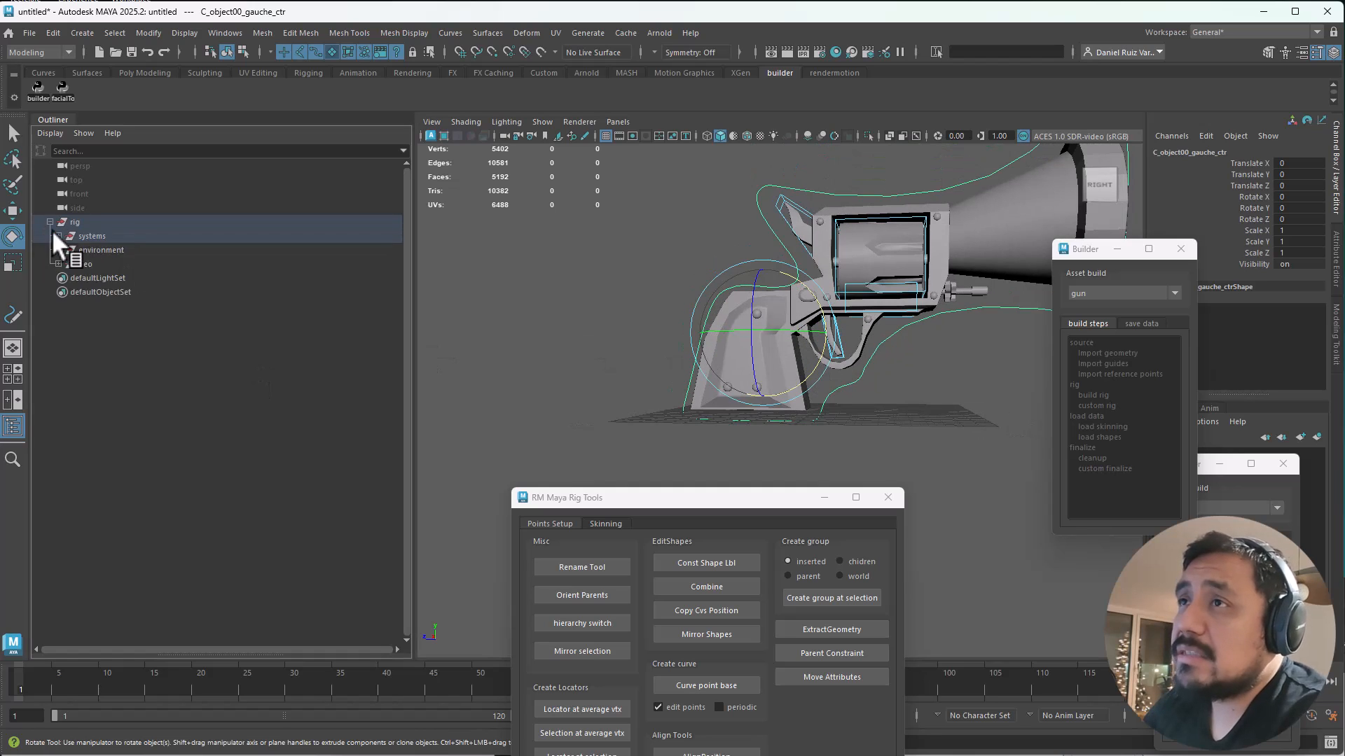
{"action": "left_click", "coordinate": [57, 236]}
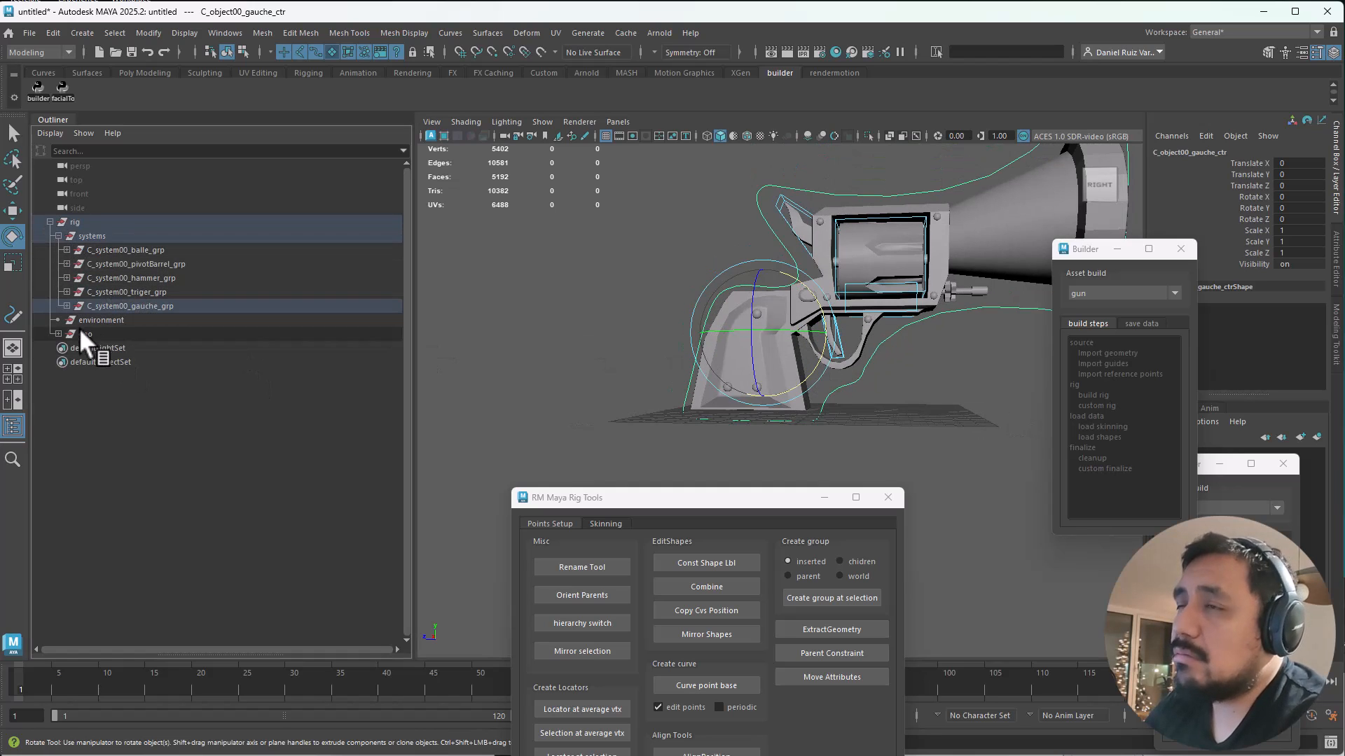
{"action": "left_click", "coordinate": [58, 334]}
{"action": "left_click", "coordinate": [101, 335]}
{"action": "left_click", "coordinate": [603, 299]}
{"action": "middle_click_drag", "start_coordinate": [981, 322], "coordinate": [860, 423], "text": "alt"}
{"action": "key", "text": "q"}
{"action": "left_click", "coordinate": [859, 424]}
{"action": "left_click_drag", "start_coordinate": [1082, 250], "coordinate": [1010, 235]}
{"action": "middle_click_drag", "start_coordinate": [692, 424], "coordinate": [754, 305], "text": "alt"}
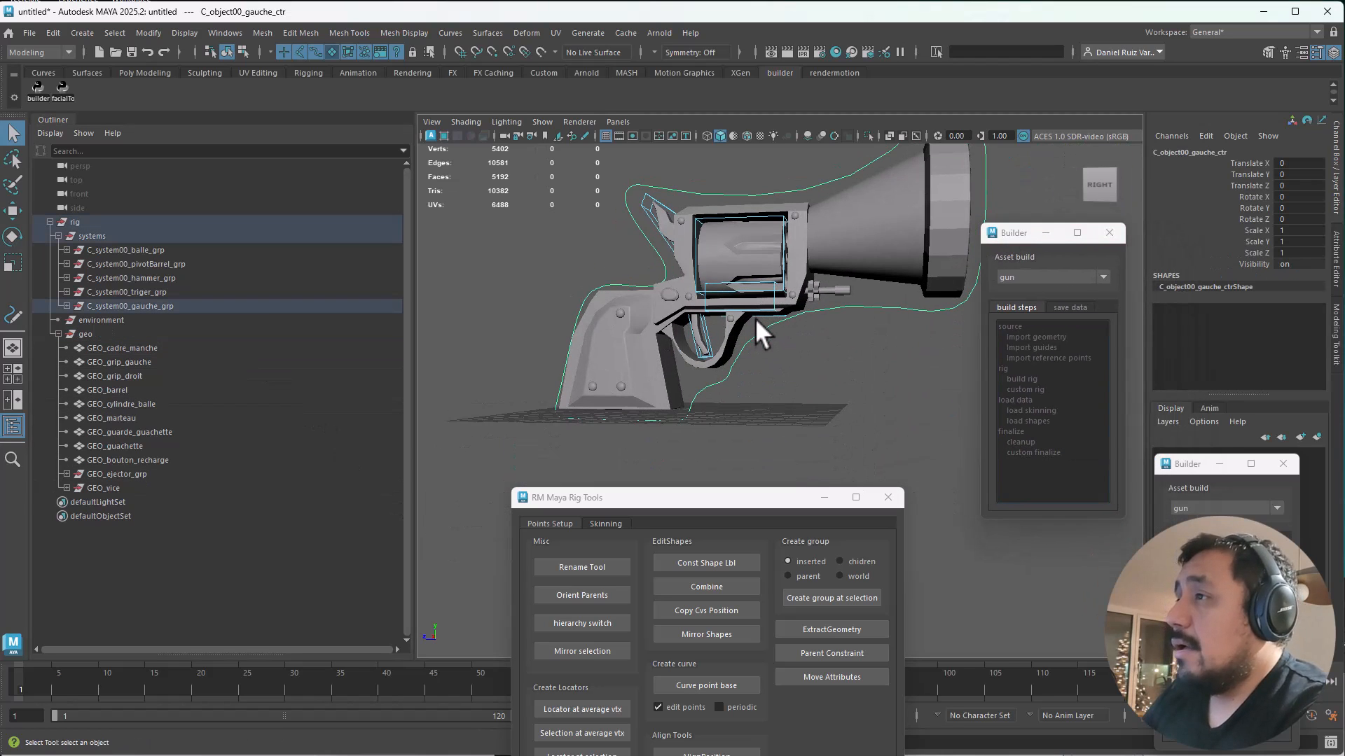
{"action": "left_click_drag", "start_coordinate": [756, 327], "coordinate": [666, 213], "text": "alt"}
Step: Switch to the rigBuilds project in PyCharm and add "from RMPY.rig import rigWorld" below the first import in gun\rig_build.py
{"action": "key", "text": "alt+Tab"}
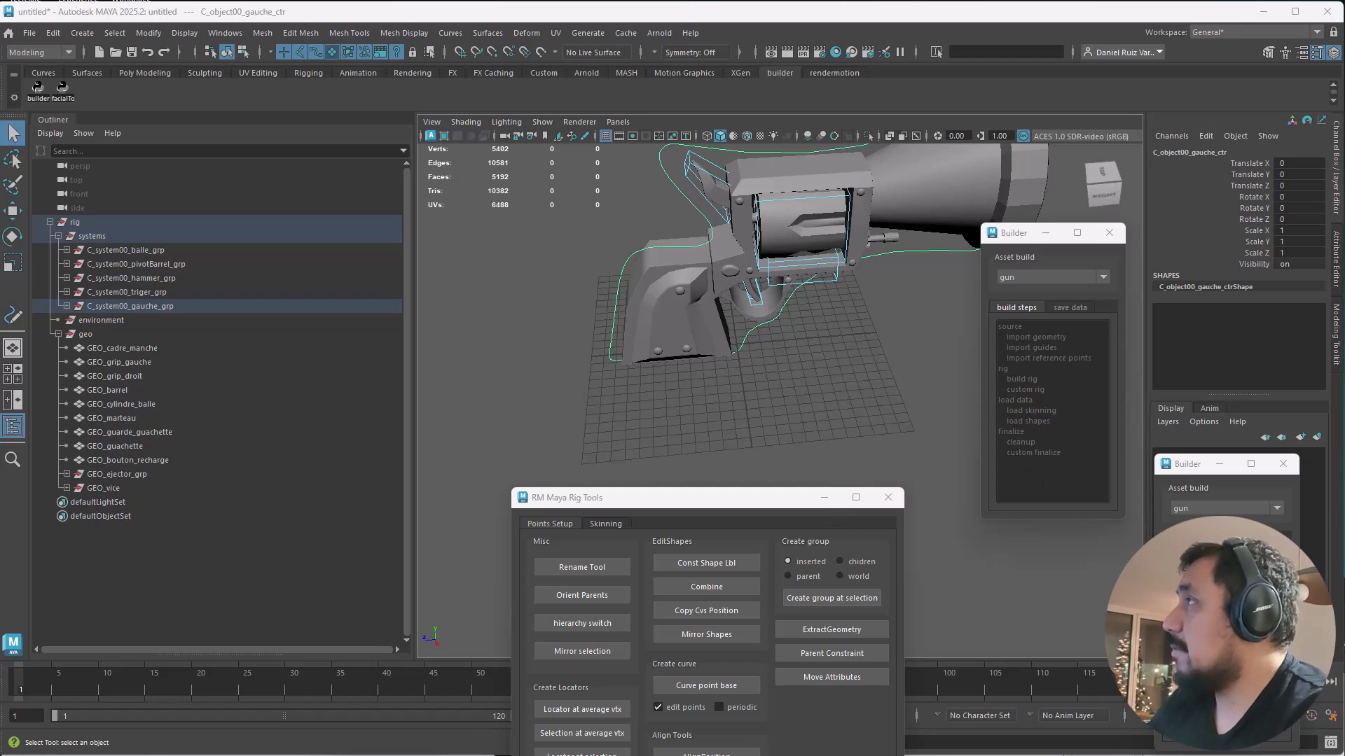
{"action": "left_click_drag", "start_coordinate": [1344, 100], "coordinate": [523, 58]}
{"action": "left_click_drag", "start_coordinate": [744, 494], "coordinate": [736, 480]}
{"action": "left_click_drag", "start_coordinate": [640, 167], "coordinate": [673, 155]}
{"action": "key", "text": "Up"}
{"action": "key", "text": "shift+End"}
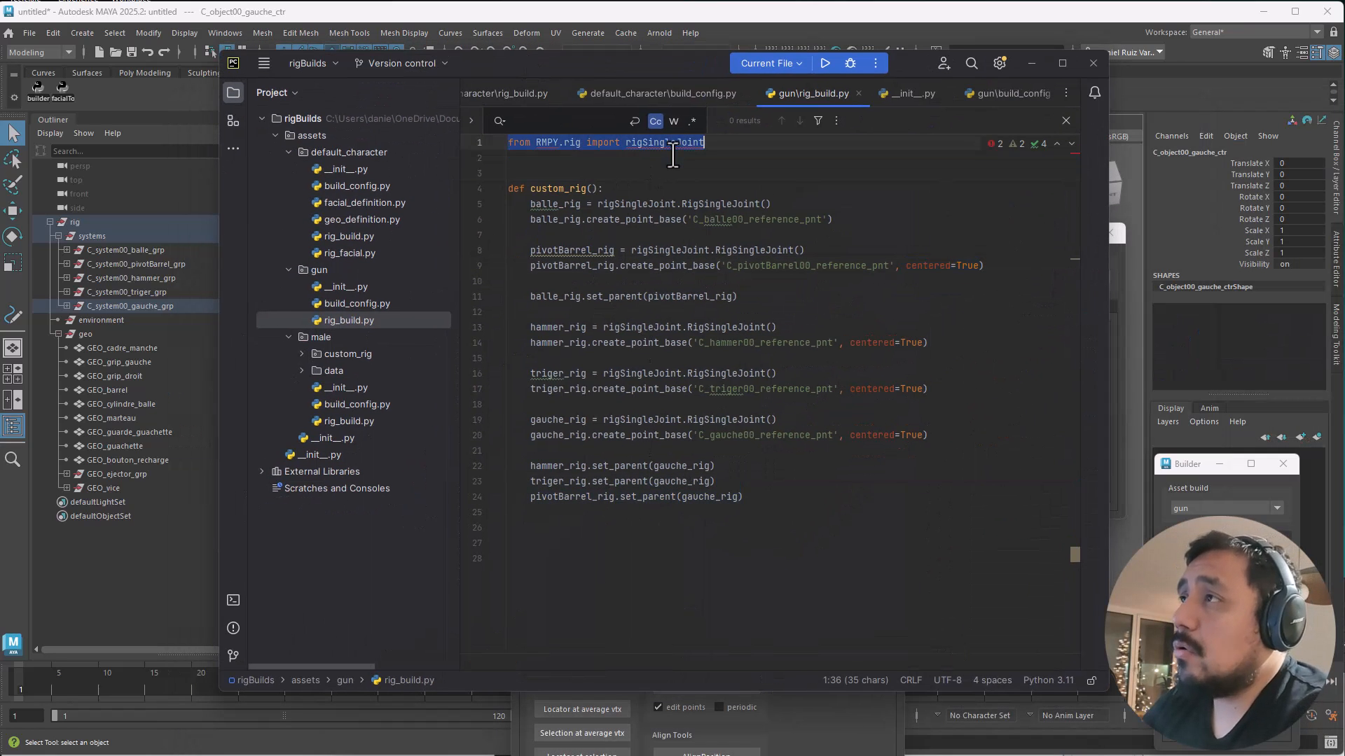
{"action": "key", "text": "Escape"}
{"action": "key", "text": "ctrl+d"}
{"action": "double_click", "coordinate": [672, 157]}
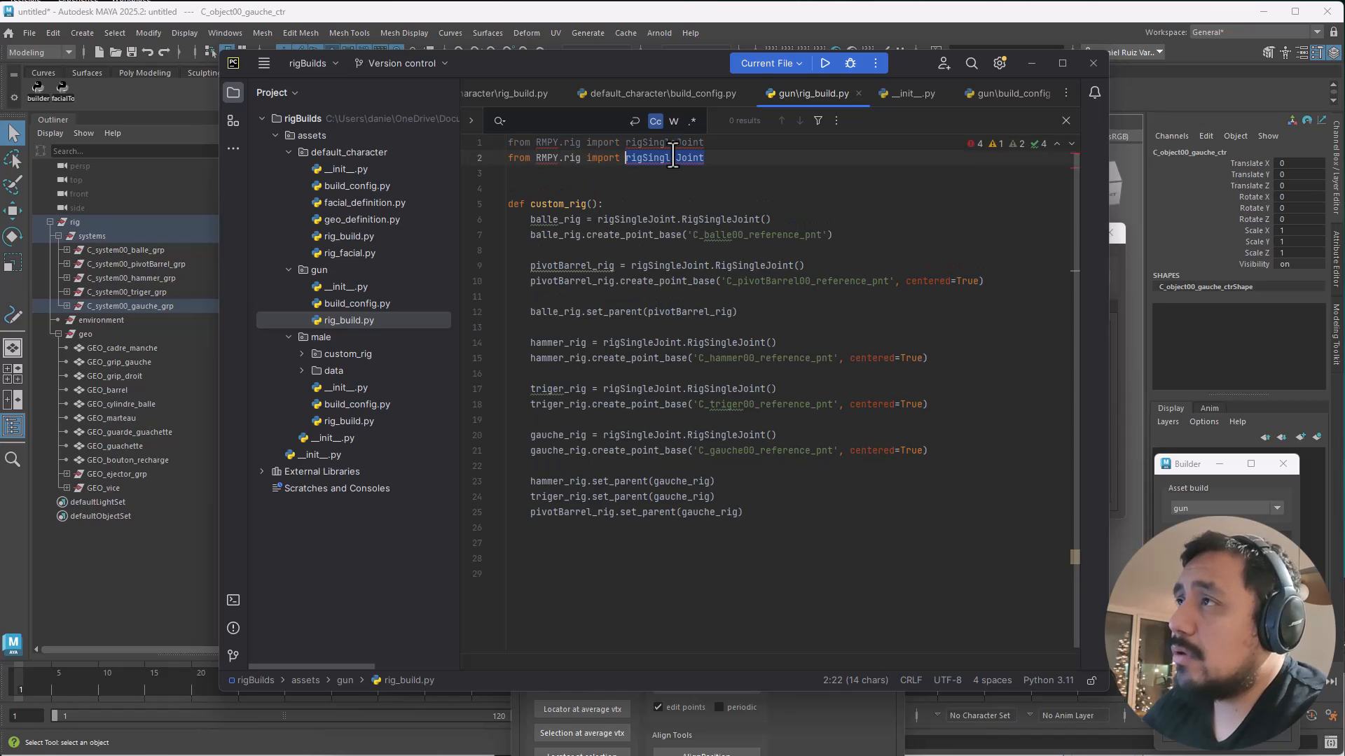
{"action": "type", "text": "World"}
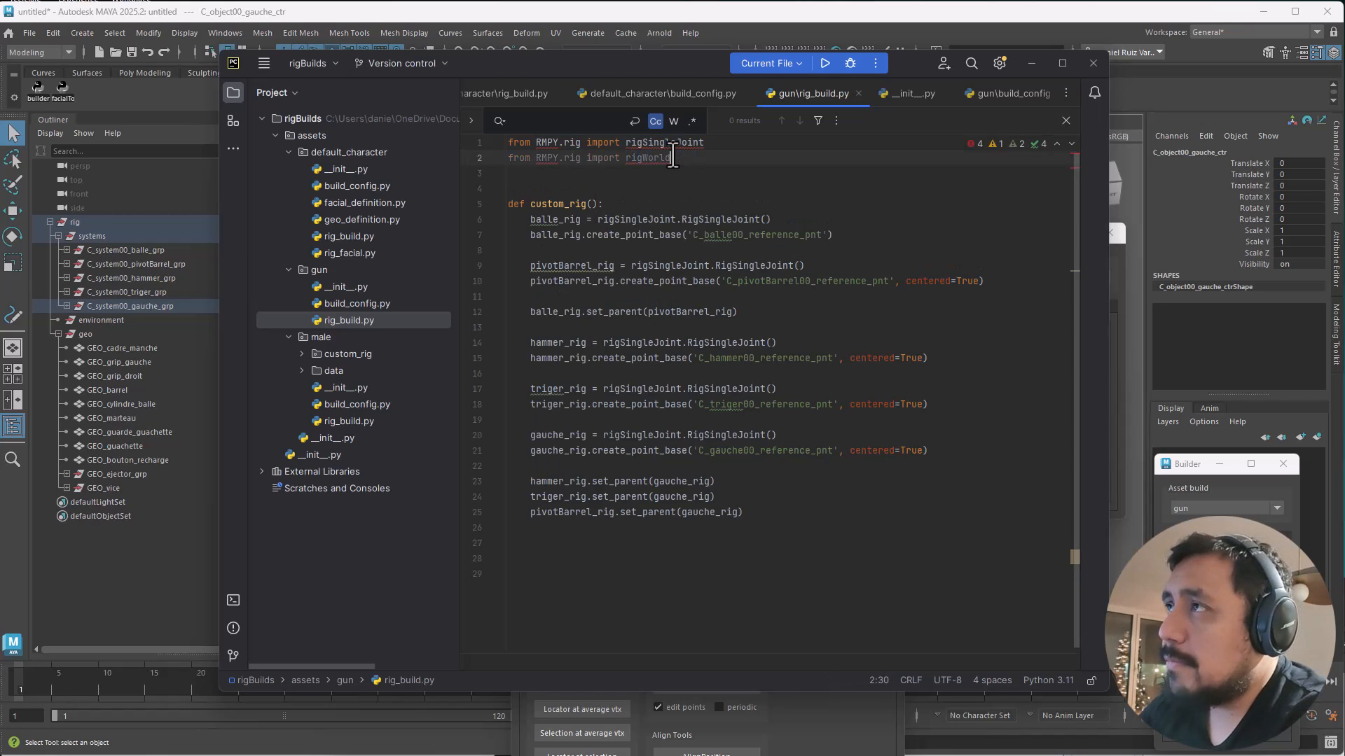
Step: Switch to the RMPY project window and open rigWorld.py from its rig folder
{"action": "key", "text": "alt+Tab"}
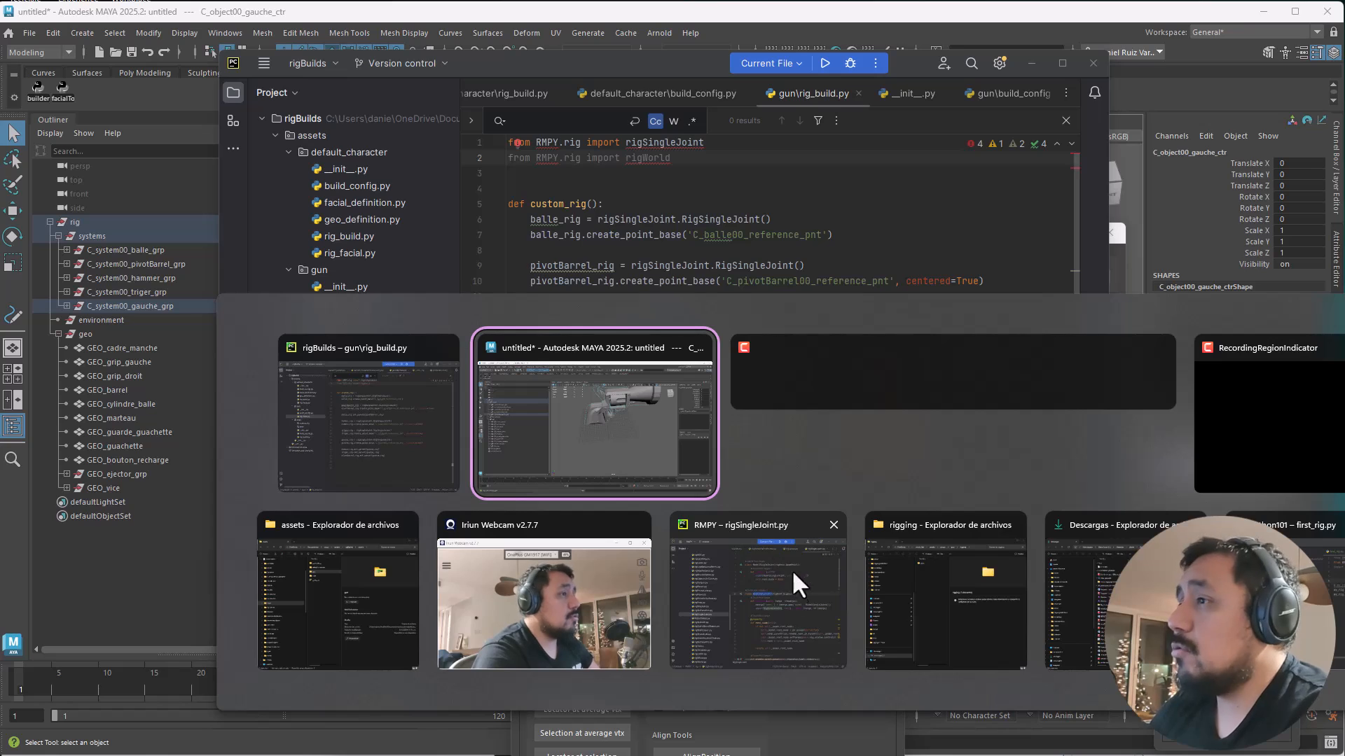
{"action": "key", "text": "alt+Tab"}
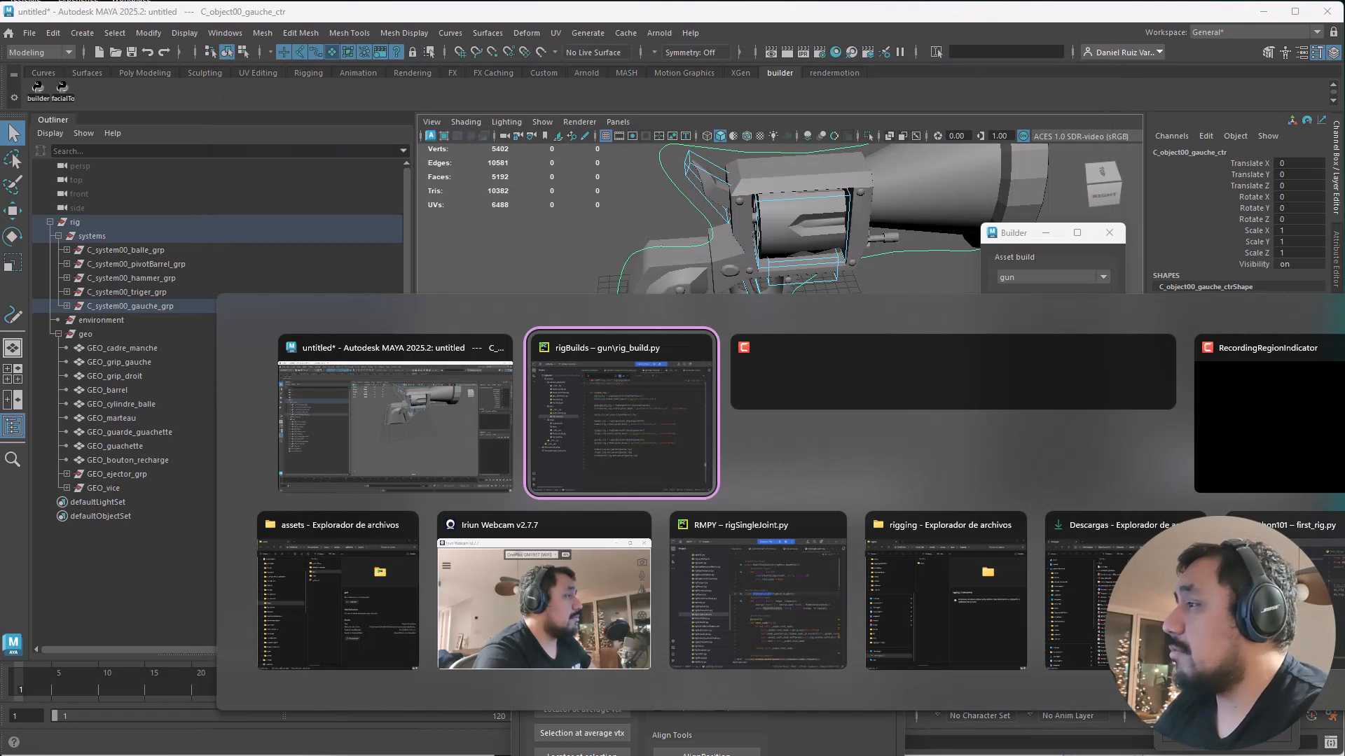
{"action": "key", "text": "alt+Tab"}
{"action": "key", "text": "alt+Tab"}
{"action": "key", "text": "alt+Tab"}
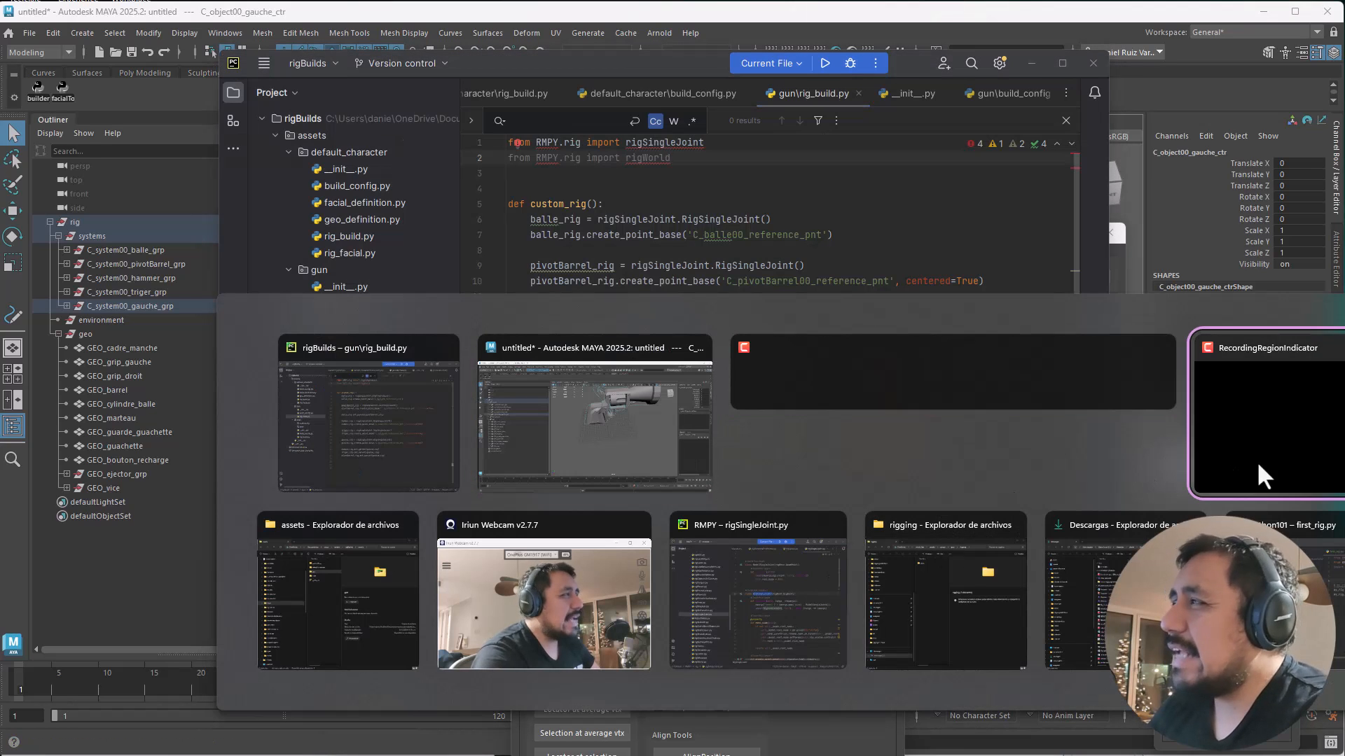
{"action": "left_click", "coordinate": [779, 625]}
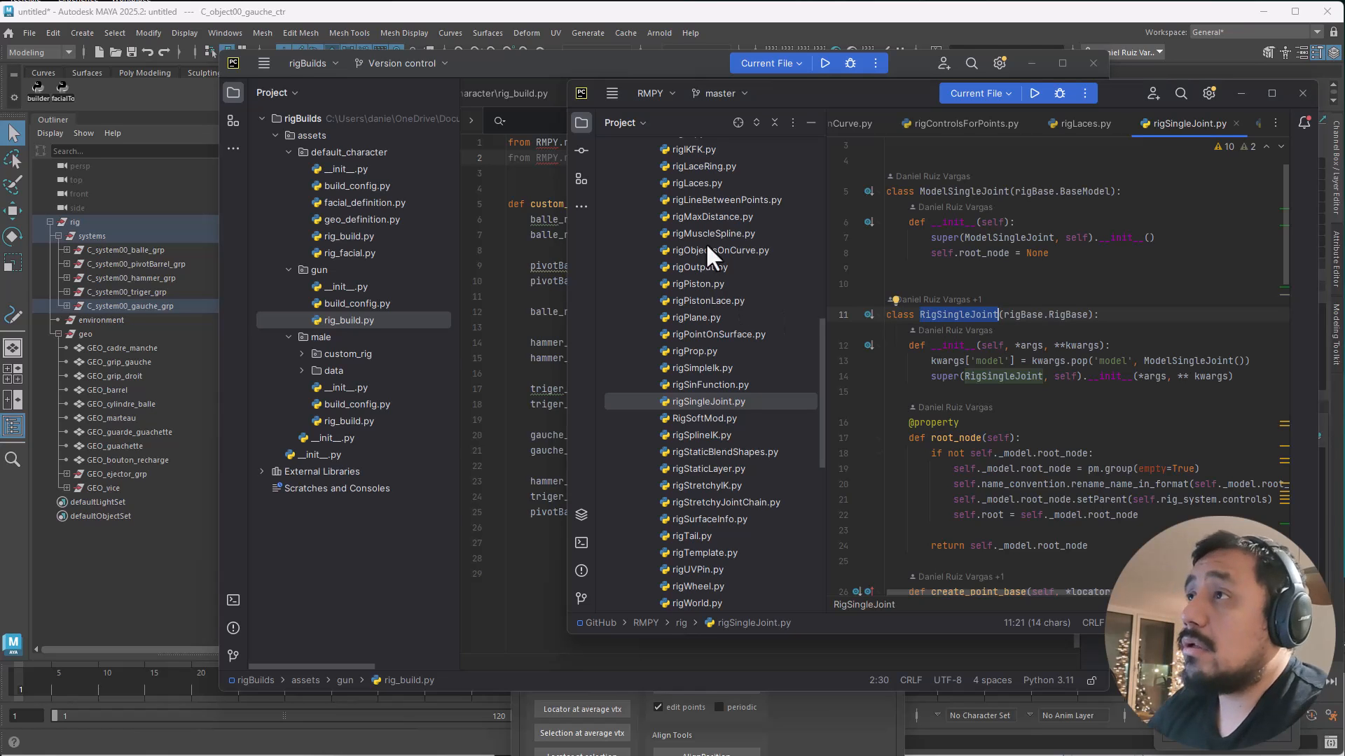
{"action": "left_click_drag", "start_coordinate": [528, 67], "coordinate": [534, 171]}
{"action": "left_click", "coordinate": [805, 87]}
{"action": "left_click_drag", "start_coordinate": [804, 87], "coordinate": [703, 85]}
{"action": "left_click_drag", "start_coordinate": [720, 362], "coordinate": [708, 221]}
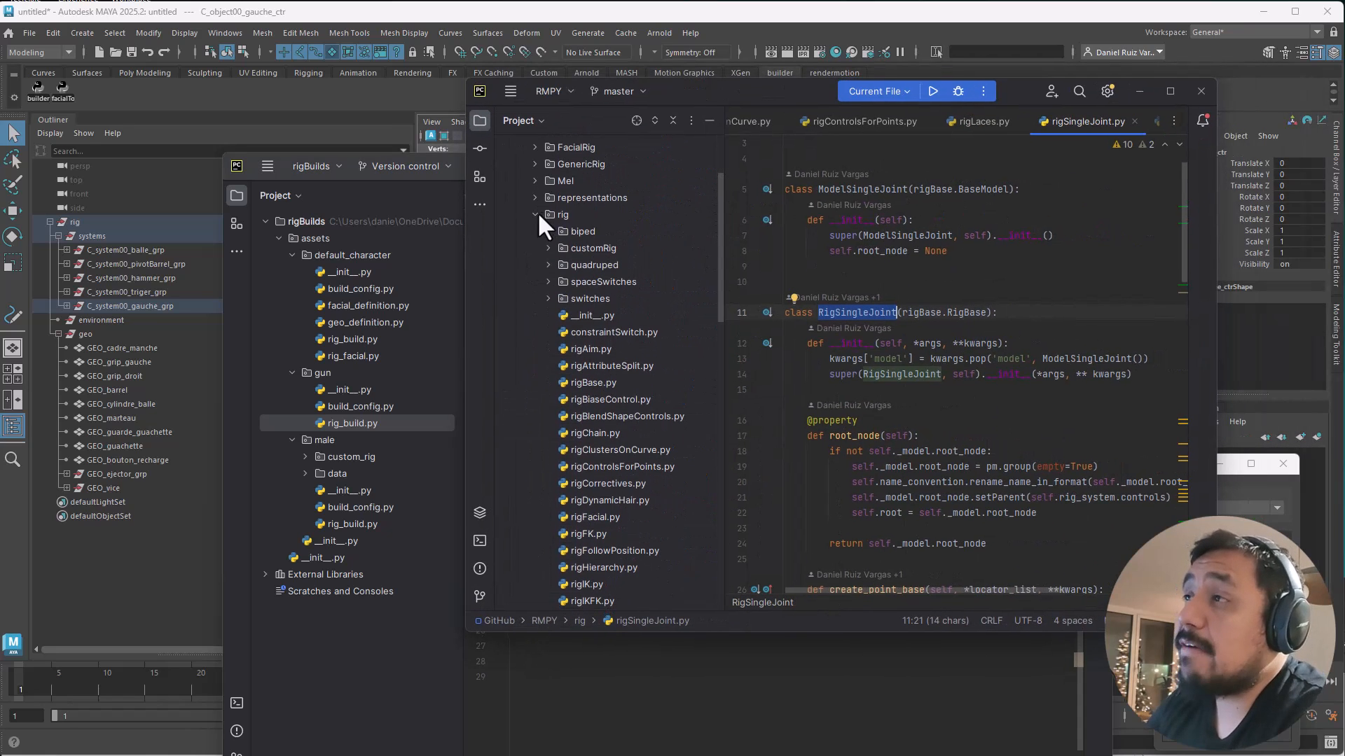
{"action": "left_click_drag", "start_coordinate": [720, 268], "coordinate": [707, 443]}
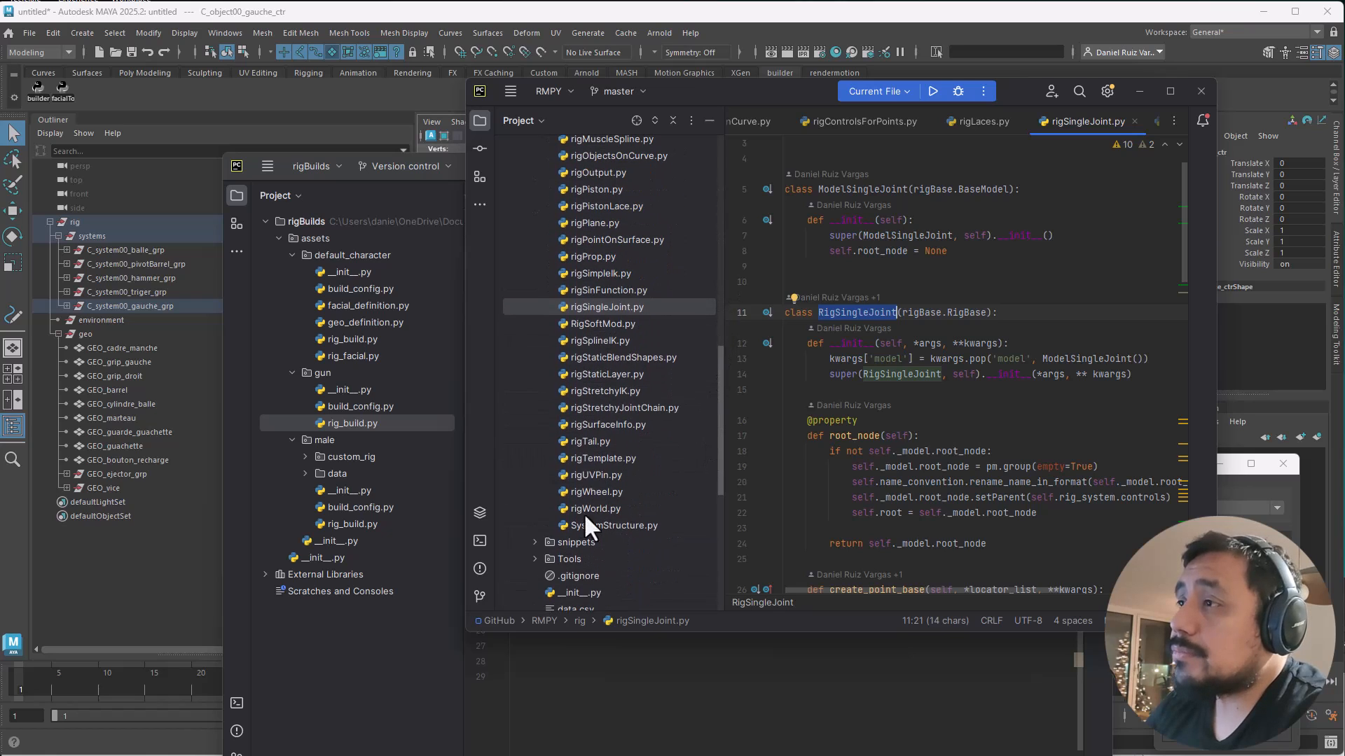
{"action": "double_click", "coordinate": [609, 507]}
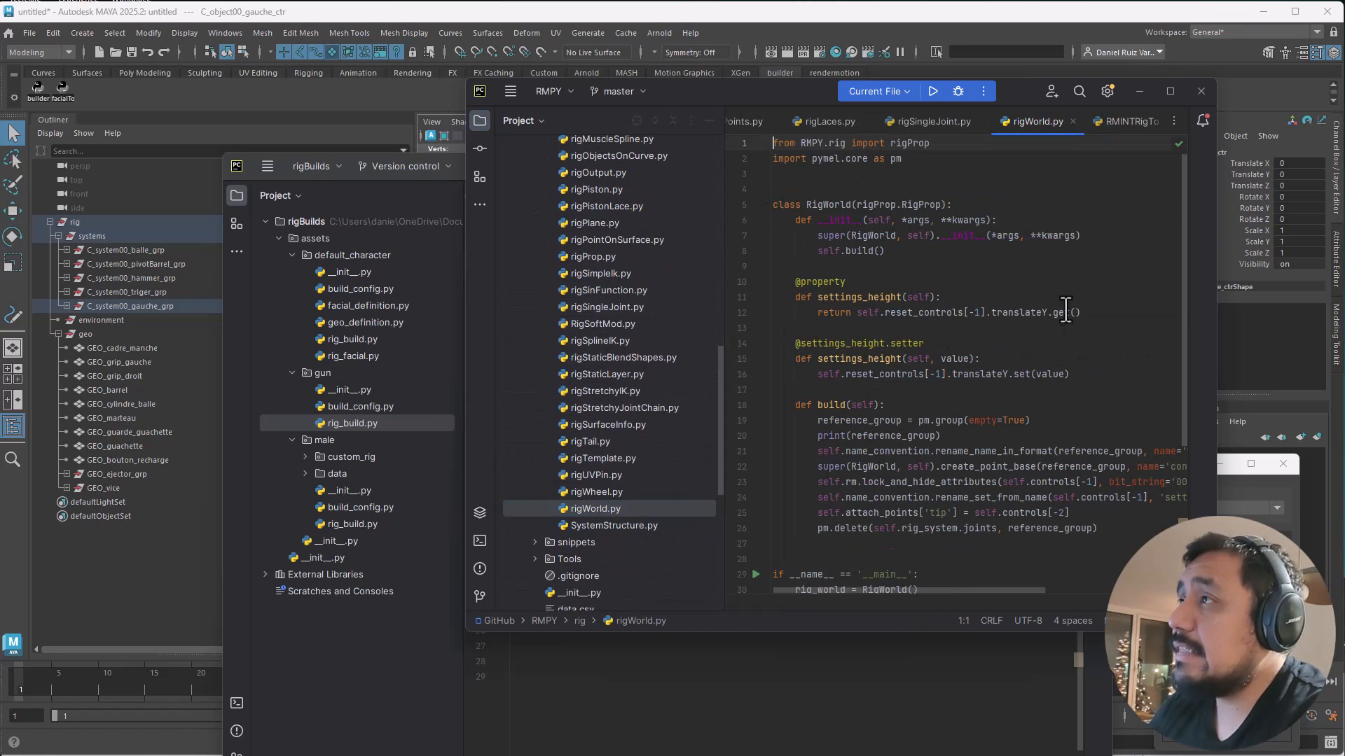
Step: Examine the RigWorld class in rigWorld.py, including its build method and the example instantiation under __main__
{"action": "left_click_drag", "start_coordinate": [1215, 280], "coordinate": [1280, 280]}
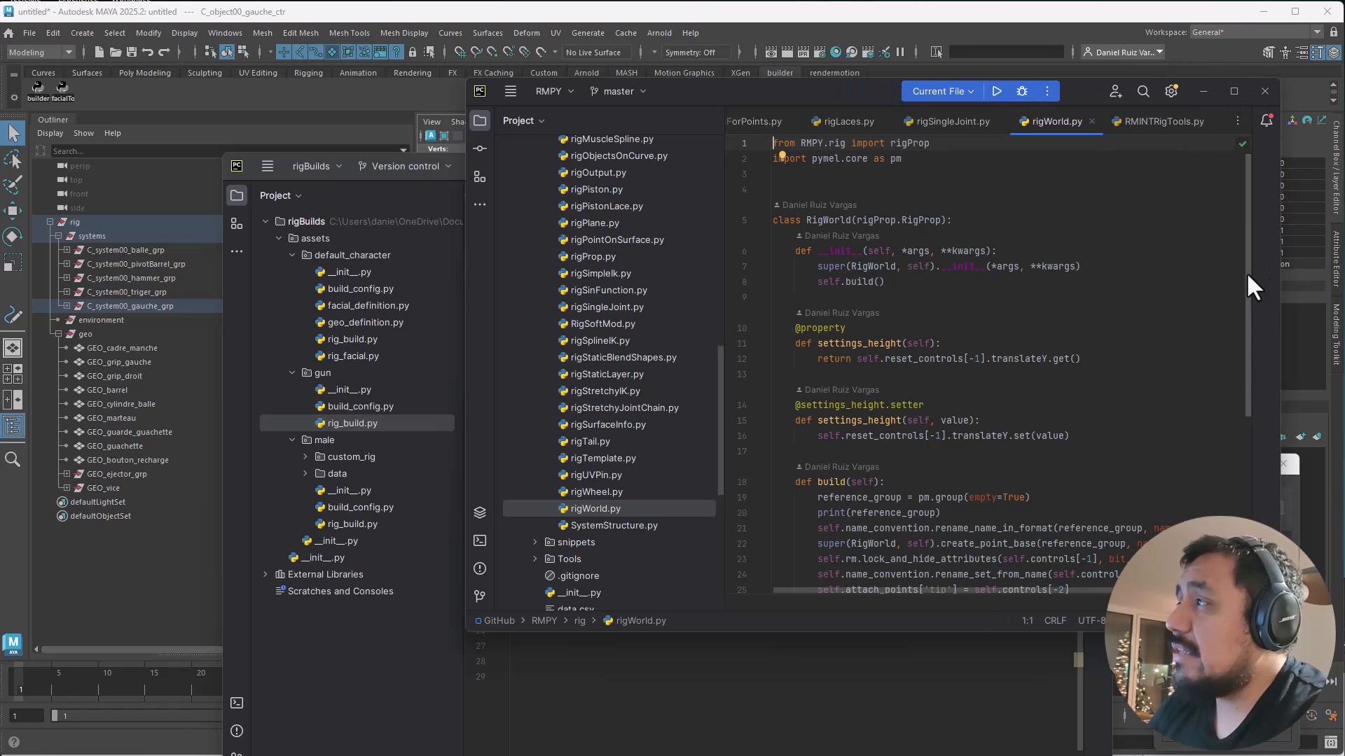
{"action": "scroll", "coordinate": [1230, 357], "scroll_direction": "down", "scroll_amount": 5}
{"action": "scroll", "coordinate": [1231, 358], "scroll_direction": "up", "scroll_amount": 3}
{"action": "left_click_drag", "start_coordinate": [919, 513], "coordinate": [783, 506]}
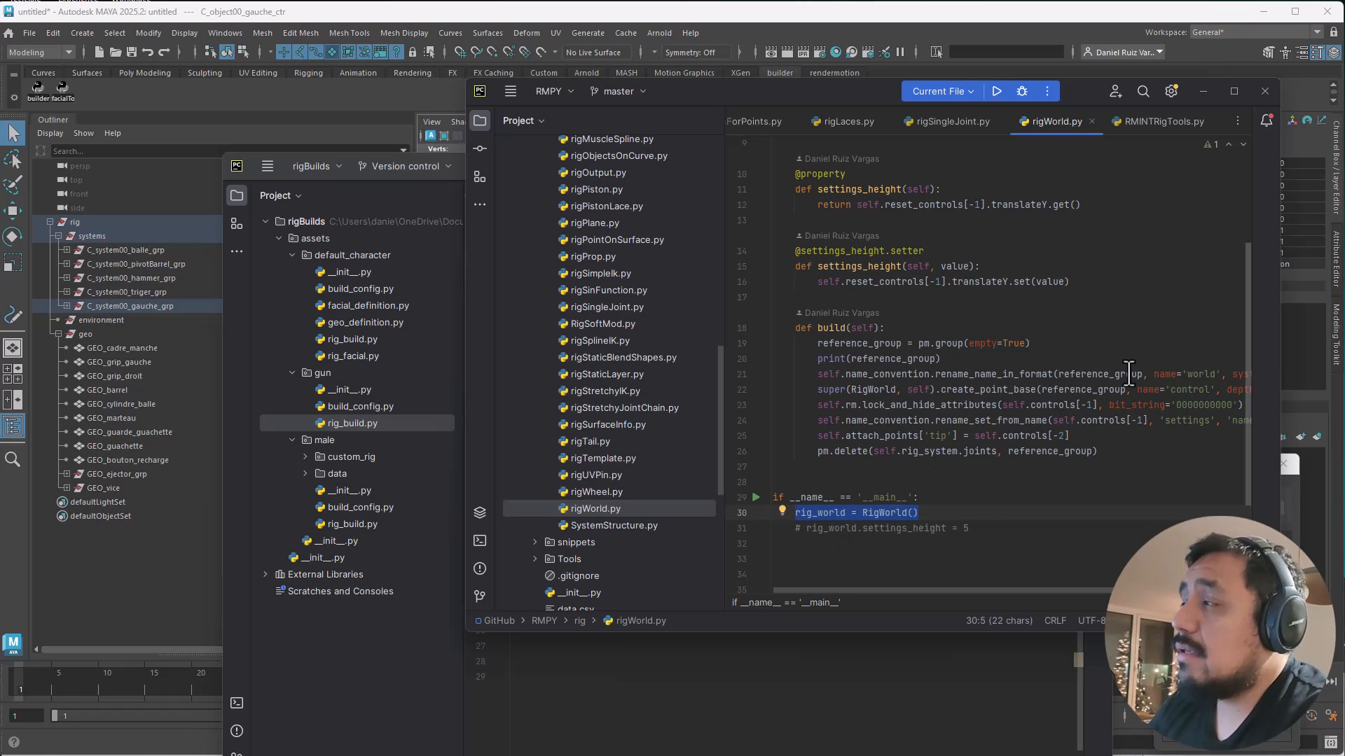
{"action": "left_click_drag", "start_coordinate": [1248, 297], "coordinate": [1246, 248]}
{"action": "left_click", "coordinate": [828, 414]}
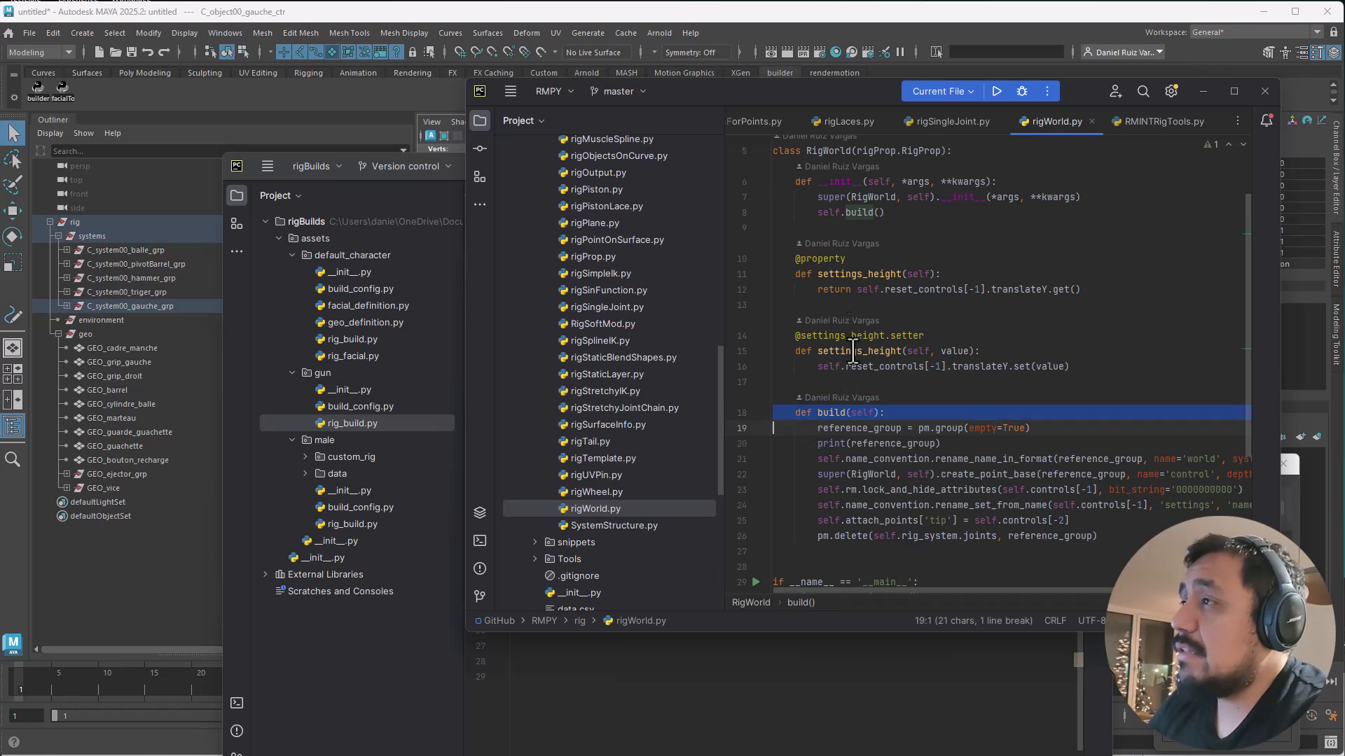
{"action": "left_click", "coordinate": [854, 213]}
{"action": "left_click_drag", "start_coordinate": [819, 84], "coordinate": [588, 245]}
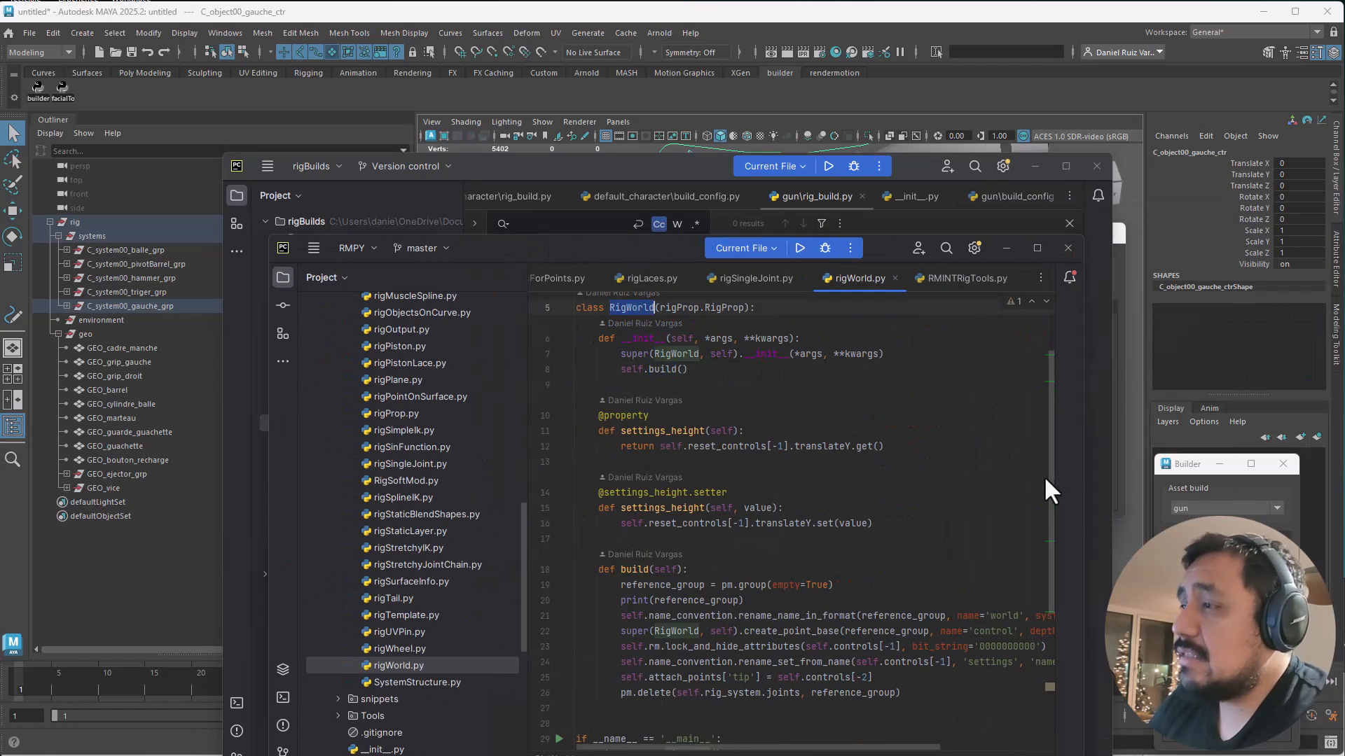
{"action": "scroll", "coordinate": [1046, 389], "scroll_direction": "up", "scroll_amount": 2}
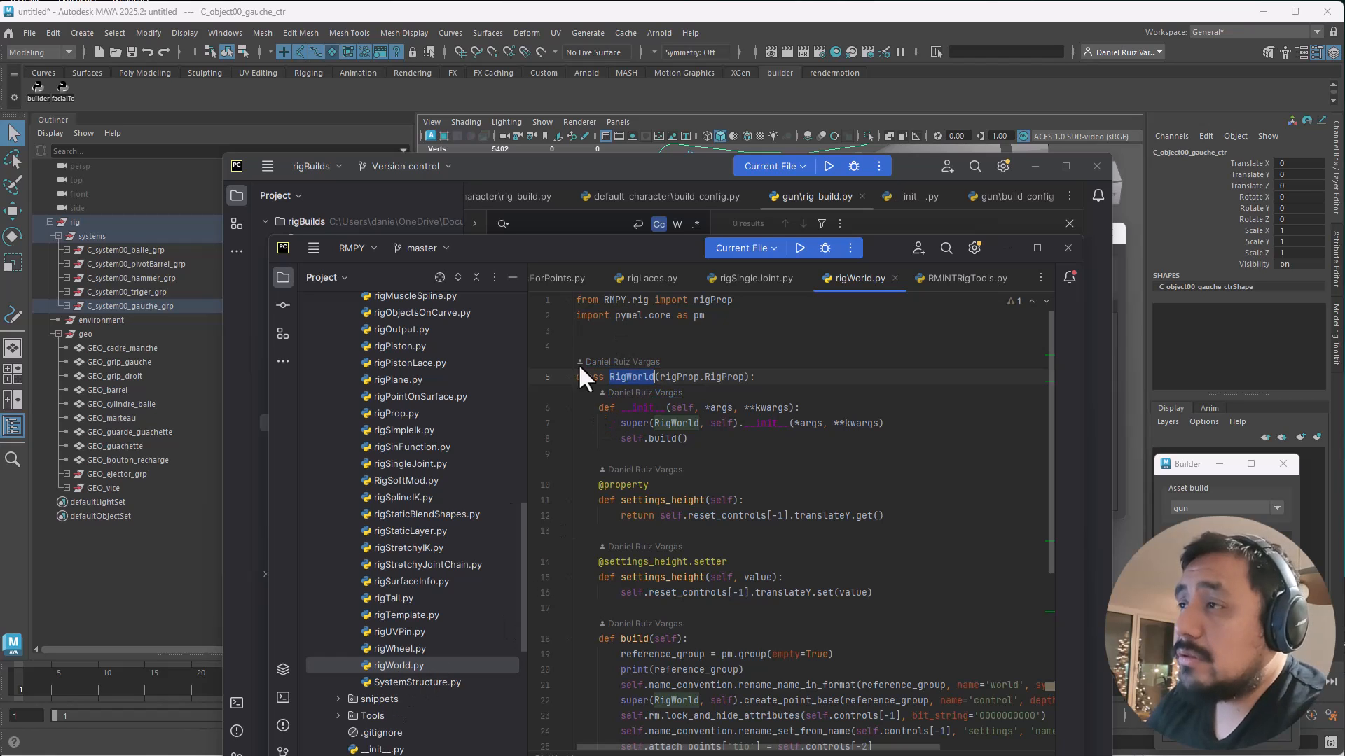
Step: Return to gun\rig_build.py and add a rigWorld.RigWorld() call after the last set_parent line of custom_rig
{"action": "left_click_drag", "start_coordinate": [507, 161], "coordinate": [513, 172]}
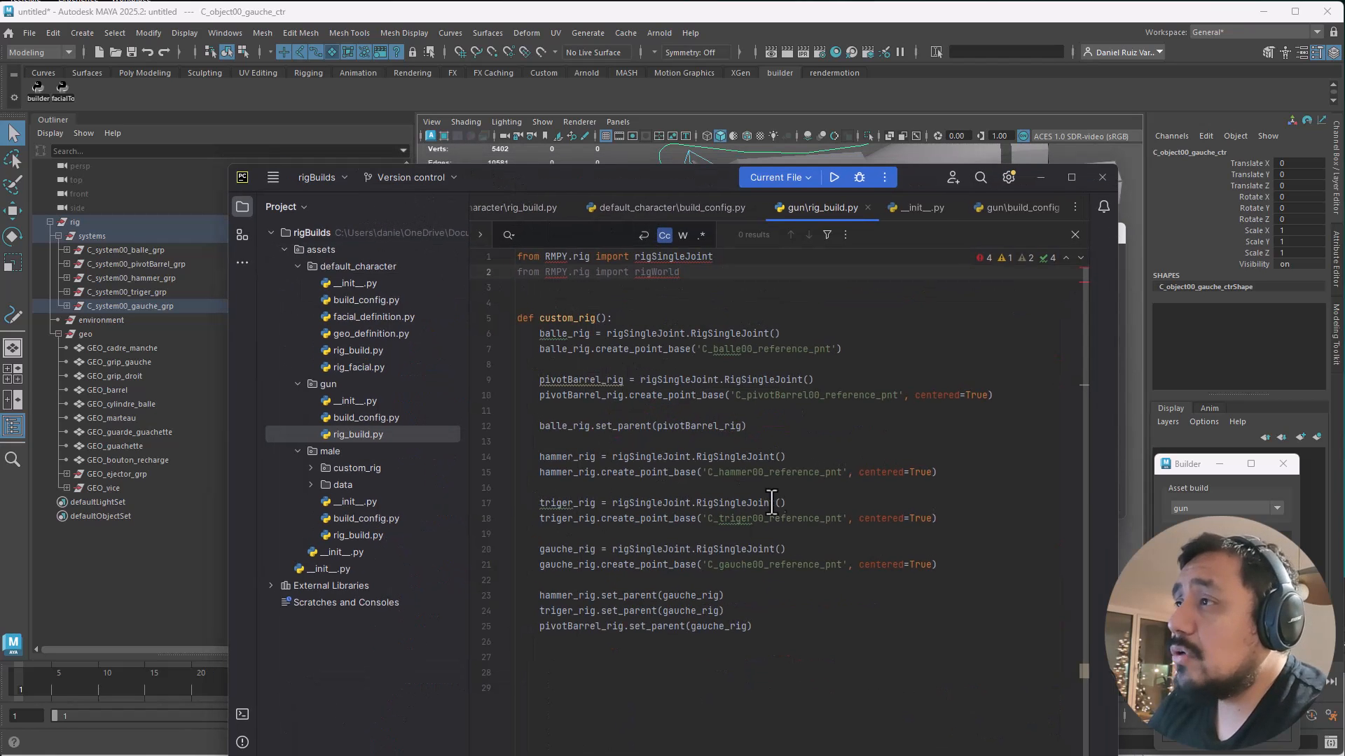
{"action": "left_click", "coordinate": [772, 622]}
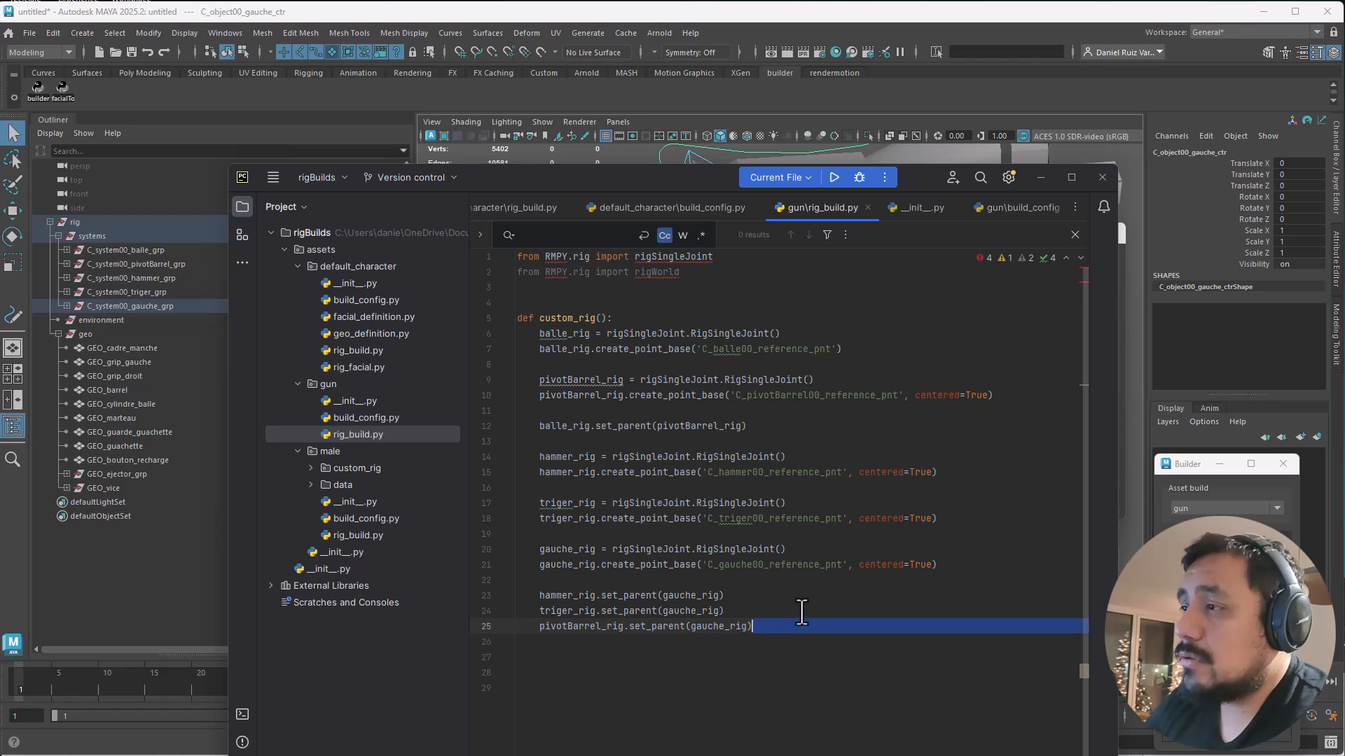
{"action": "key", "text": "Return"}
{"action": "type", "text": "RigWorld"}
{"action": "left_click", "coordinate": [540, 642]}
{"action": "type", "text": "rigWorld."}
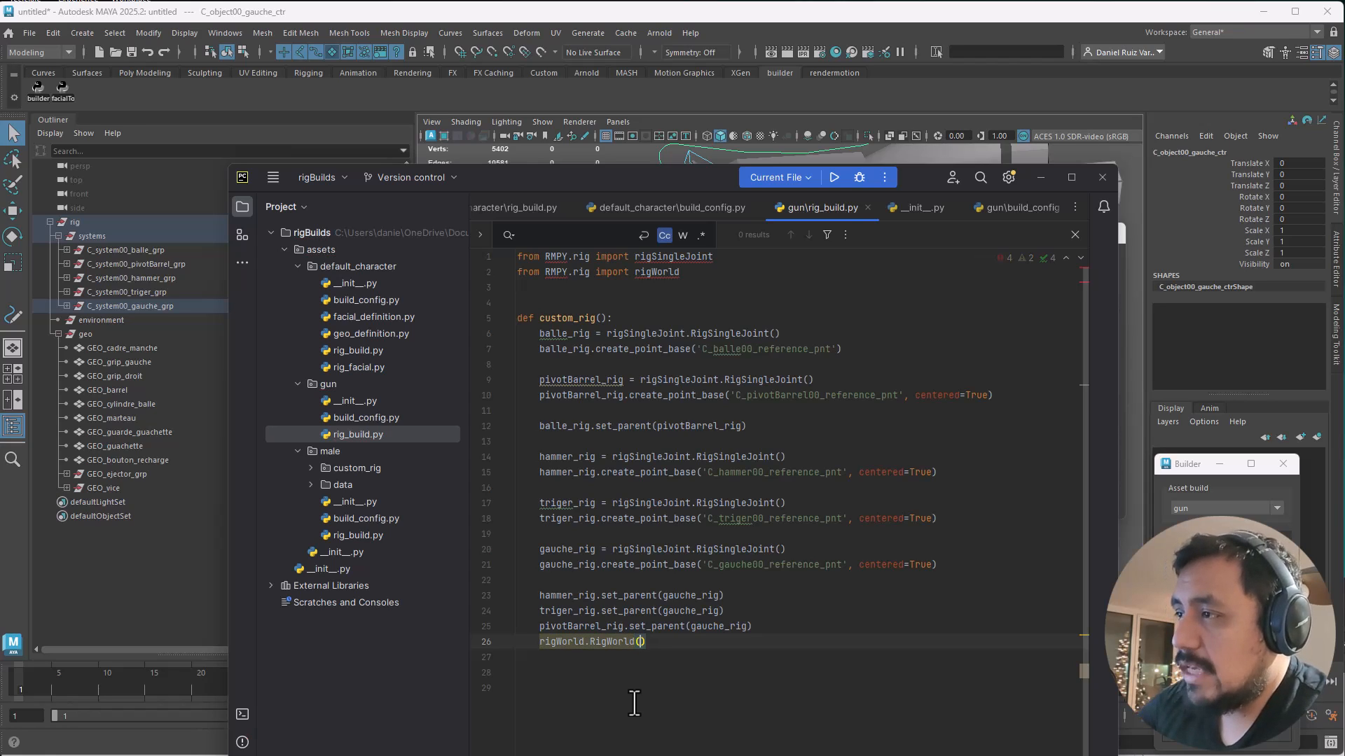
Step: Assign the rigWorld.RigWorld() call to a variable named rig_world
{"action": "key", "text": "Home"}
{"action": "type", "text": "rig?w"}
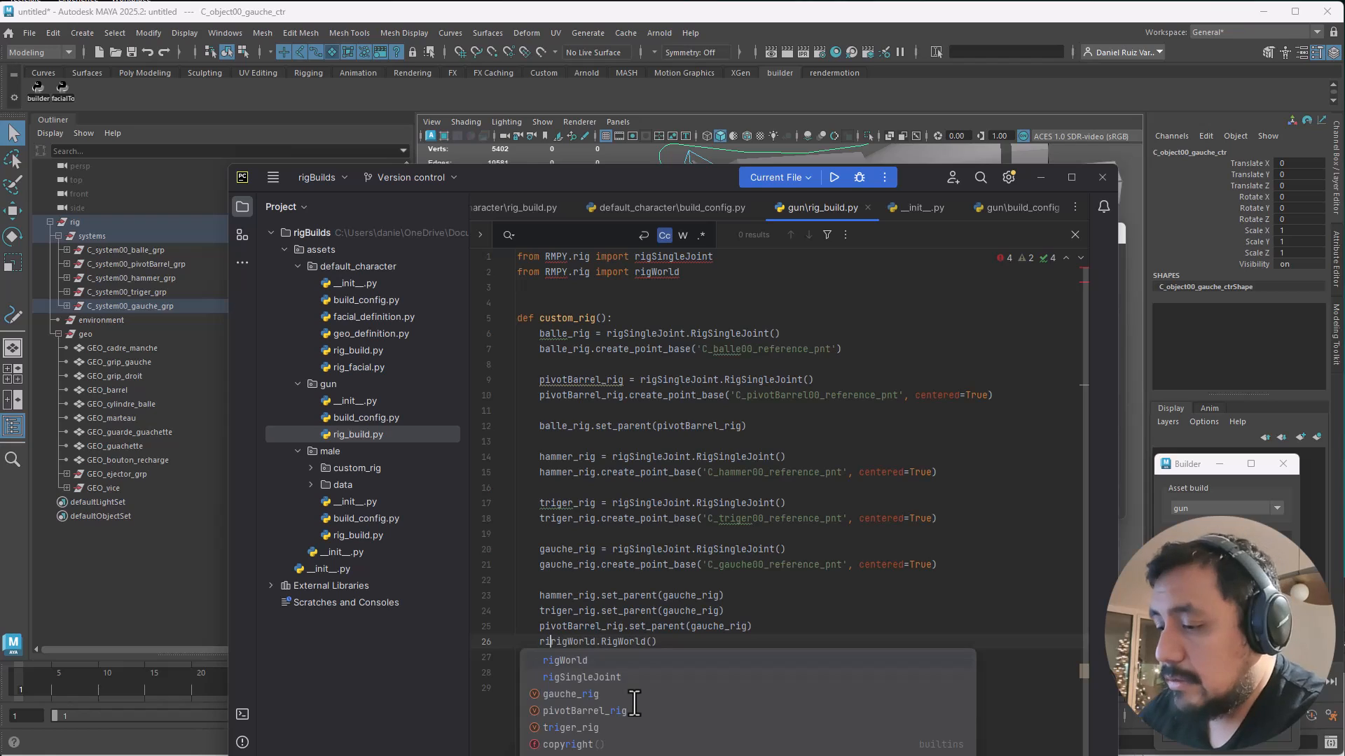
{"action": "key", "text": "BackSpace"}
{"action": "key", "text": "BackSpace"}
{"action": "type", "text": "?"}
{"action": "key", "text": "BackSpace"}
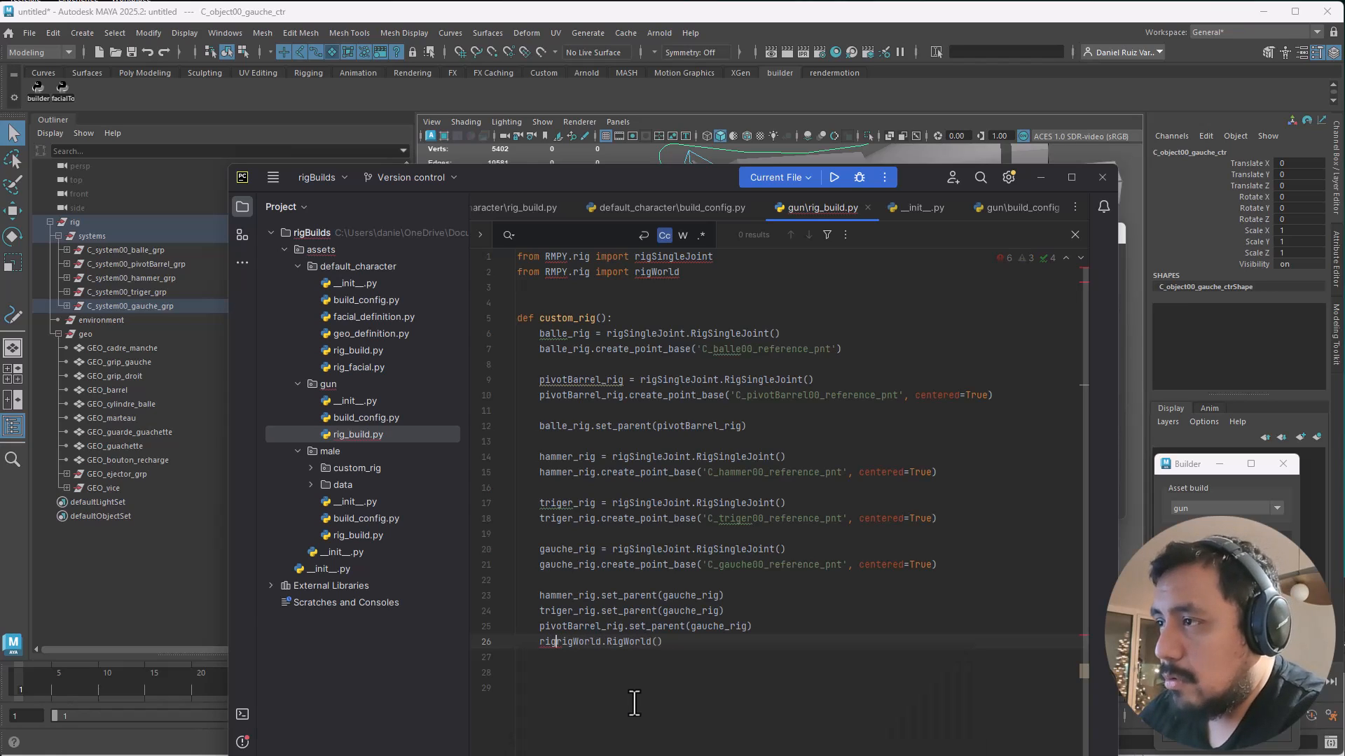
{"action": "type", "text": "_w"}
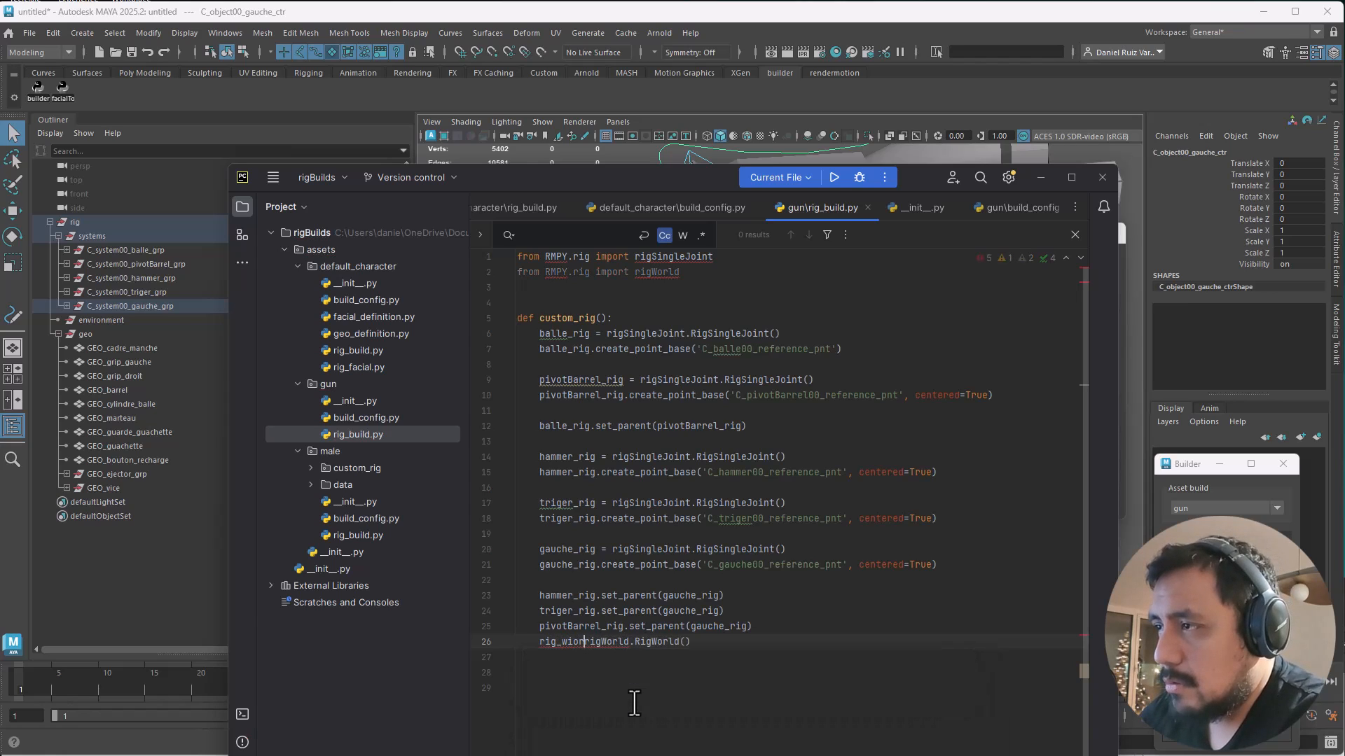
{"action": "type", "text": "orld ="}
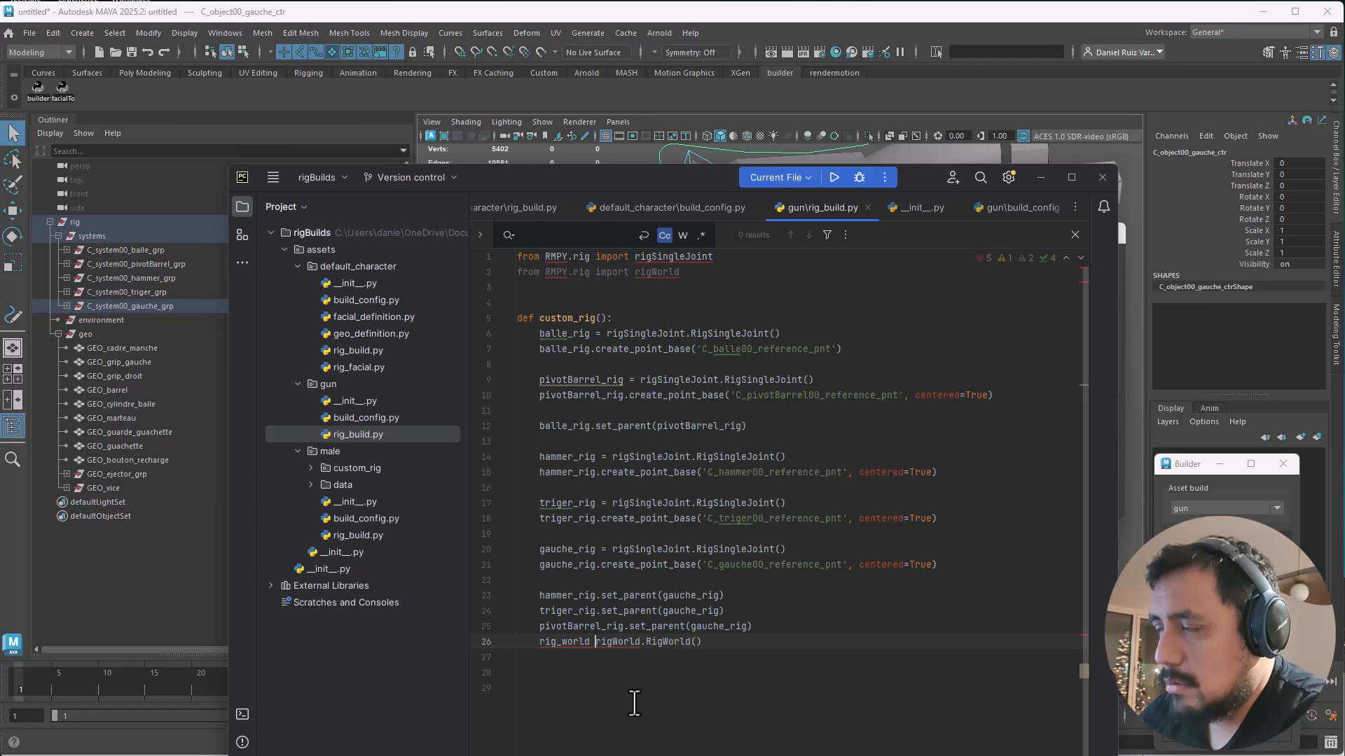
{"action": "key", "text": "End"}
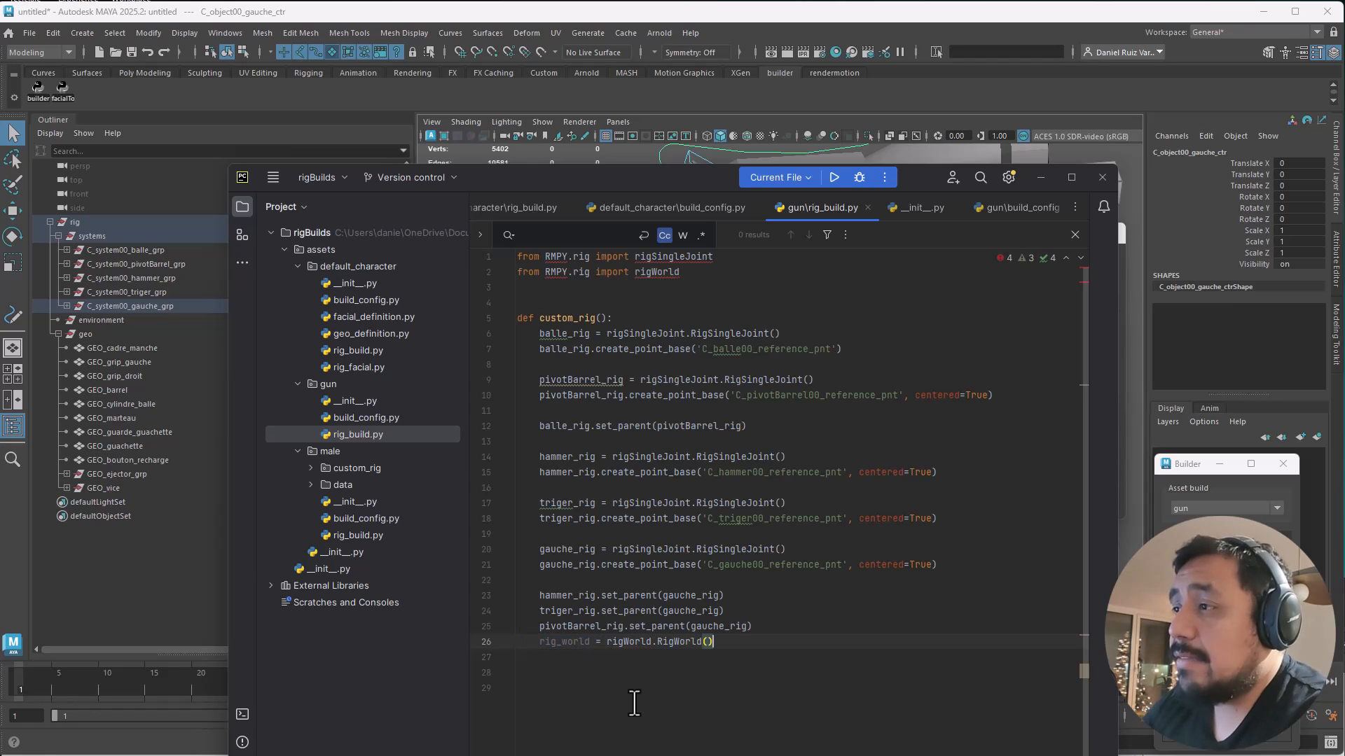
Step: Add the line gauche_rig.set_parent(rig_world) below the rig_world assignment
{"action": "type", "text": "rig_world"}
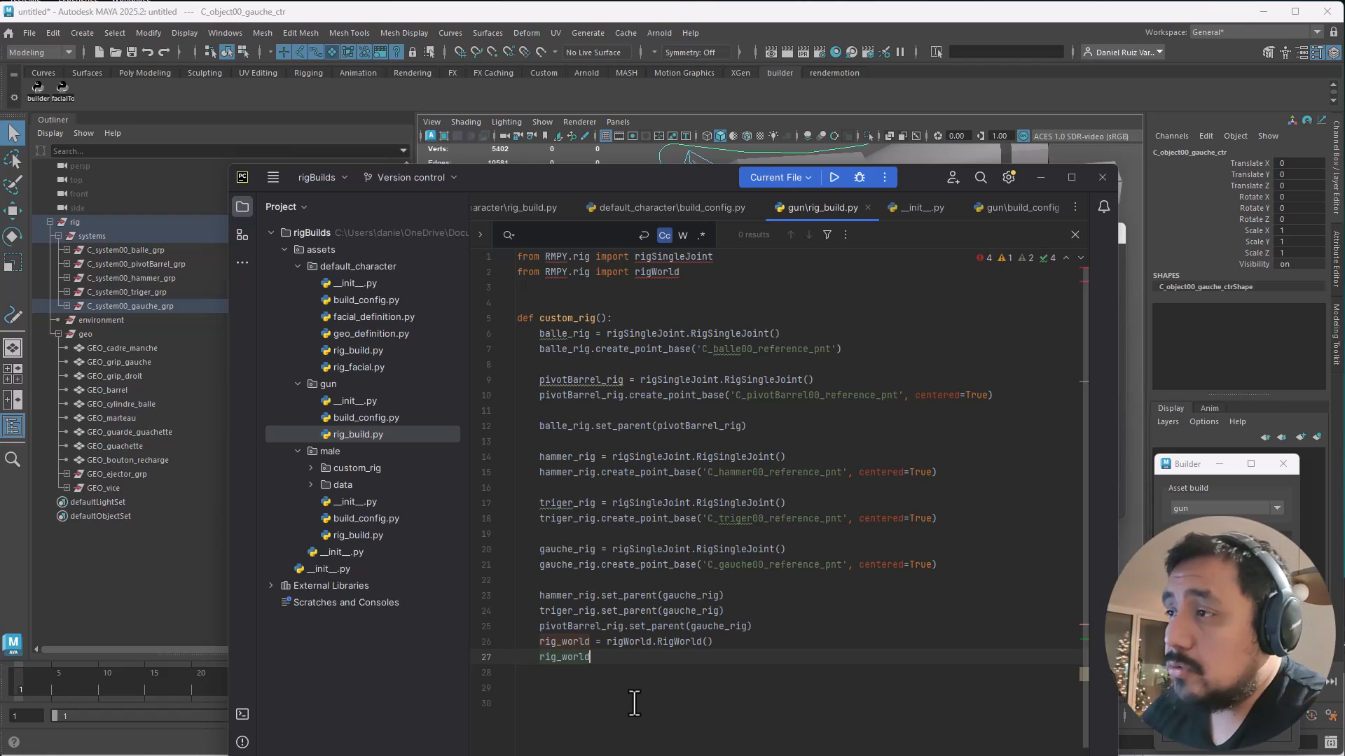
{"action": "key", "text": "Up"}
{"action": "key", "text": "Up"}
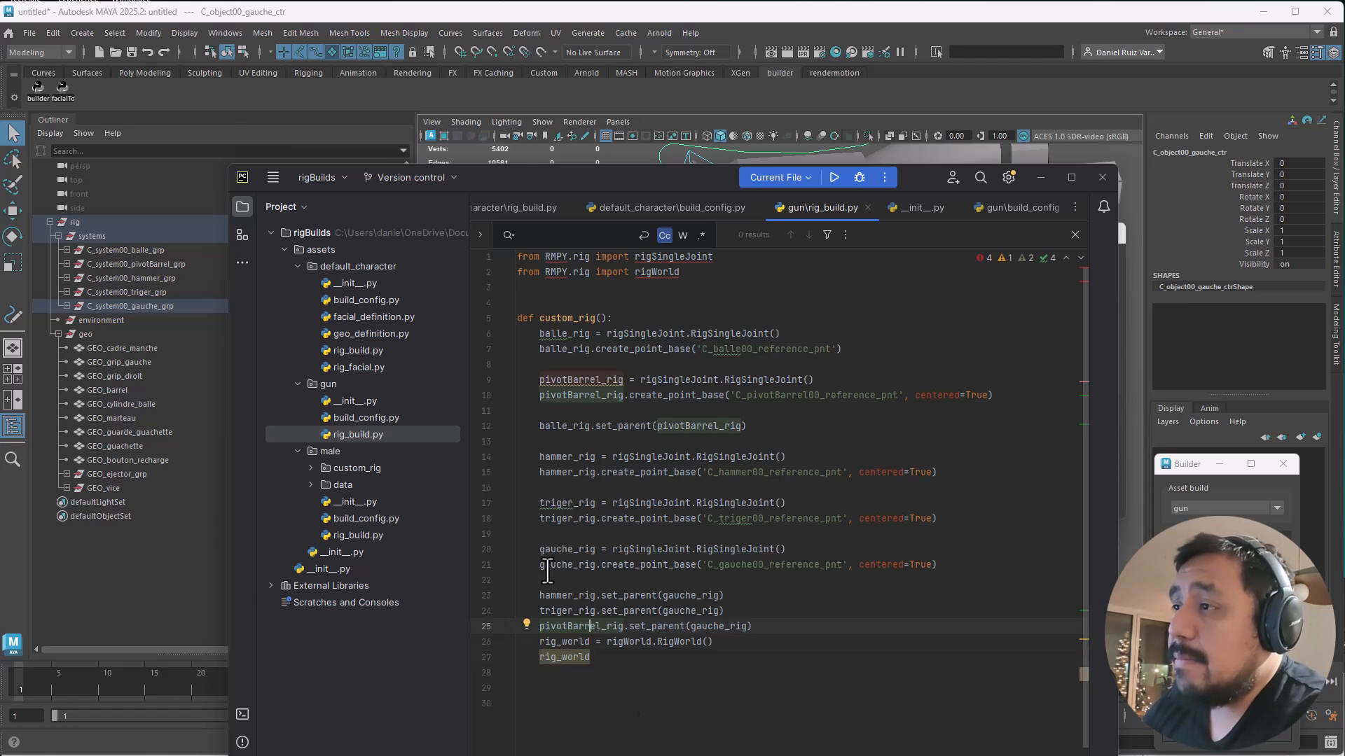
{"action": "double_click", "coordinate": [569, 549]}
{"action": "key", "text": "ctrl+c"}
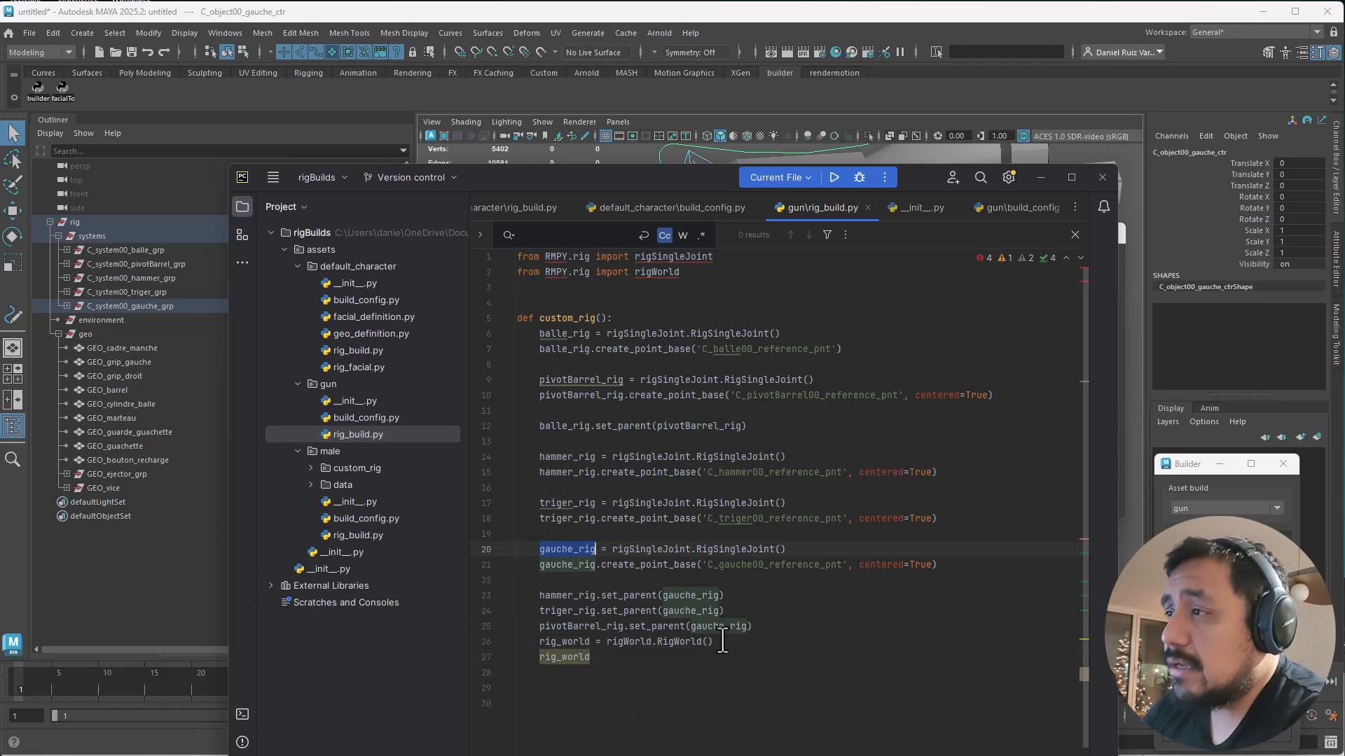
{"action": "left_click", "coordinate": [540, 657]}
{"action": "key", "text": "ctrl+v"}
{"action": "type", "text": ".set"}
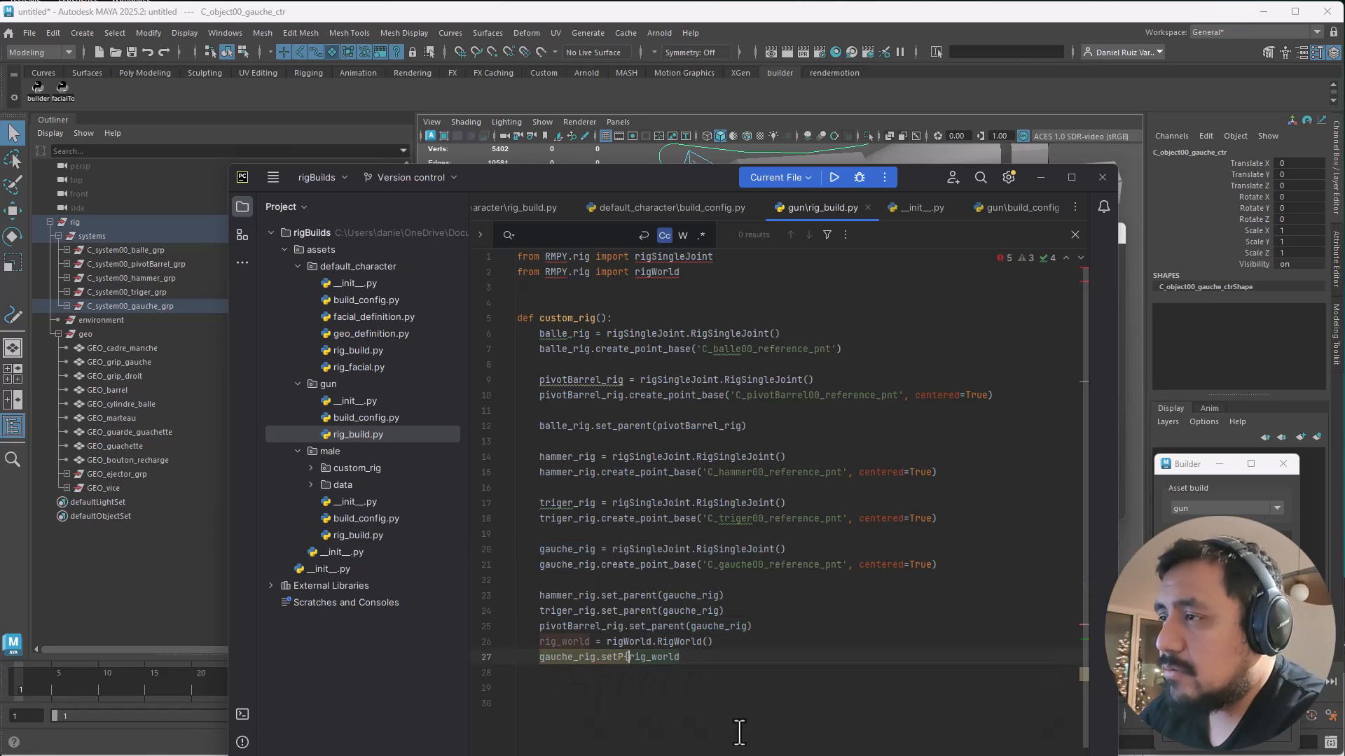
{"action": "type", "text": "_parent(rig_world)("}
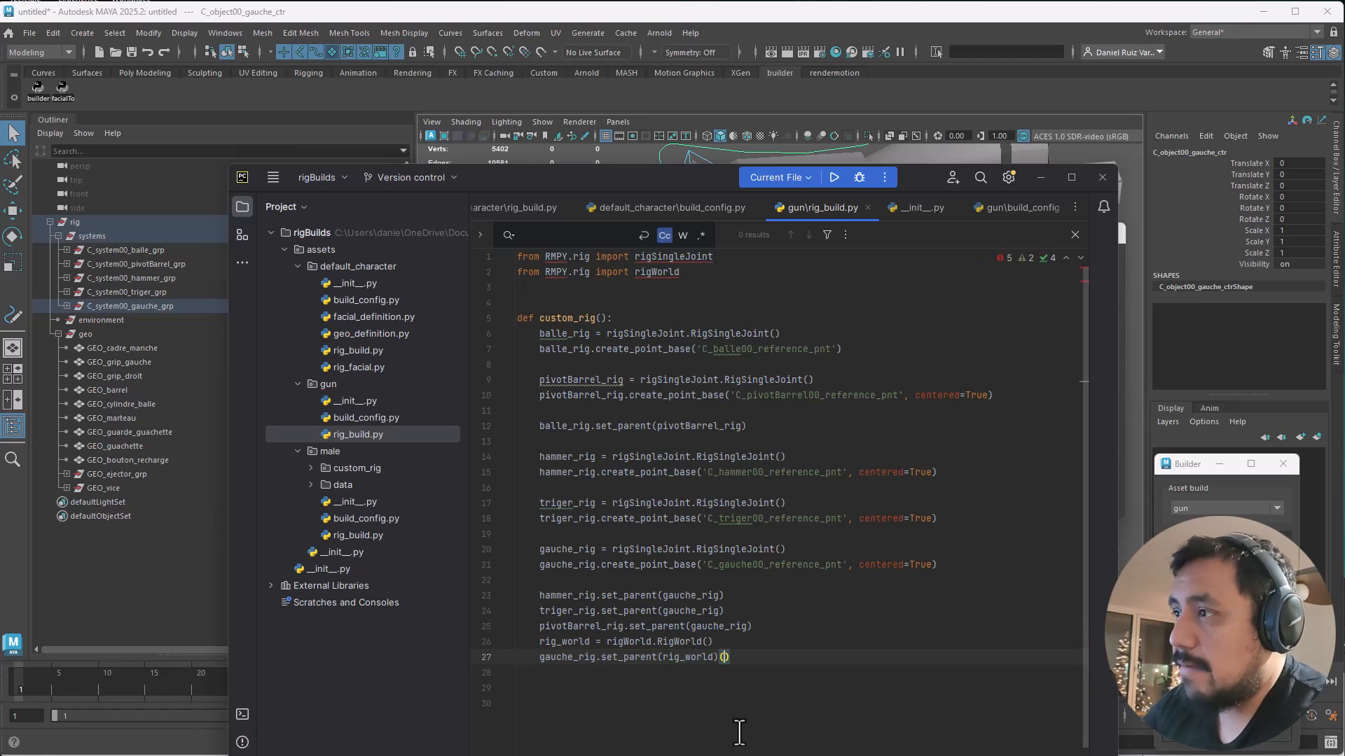
{"action": "left_click", "coordinate": [803, 646]}
{"action": "left_click_drag", "start_coordinate": [649, 186], "coordinate": [657, 128]}
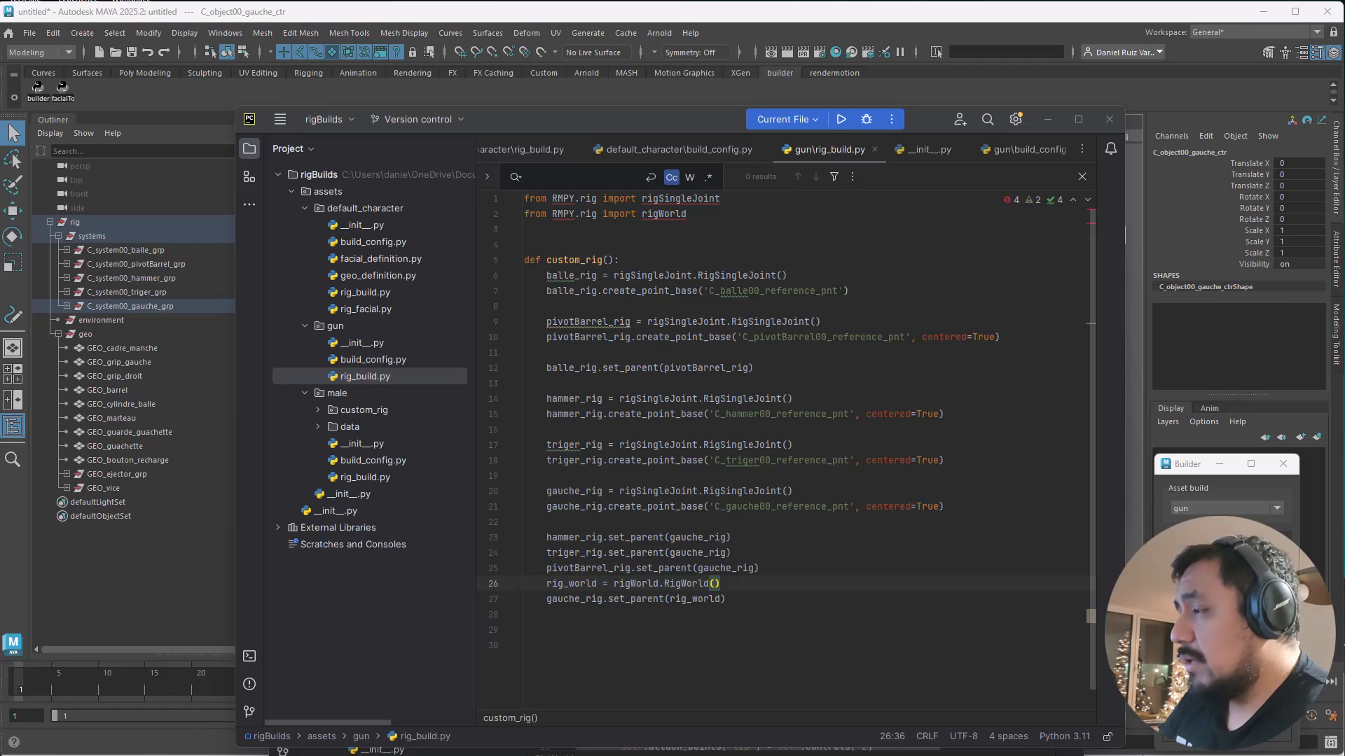
{"action": "key", "text": "alt+Tab"}
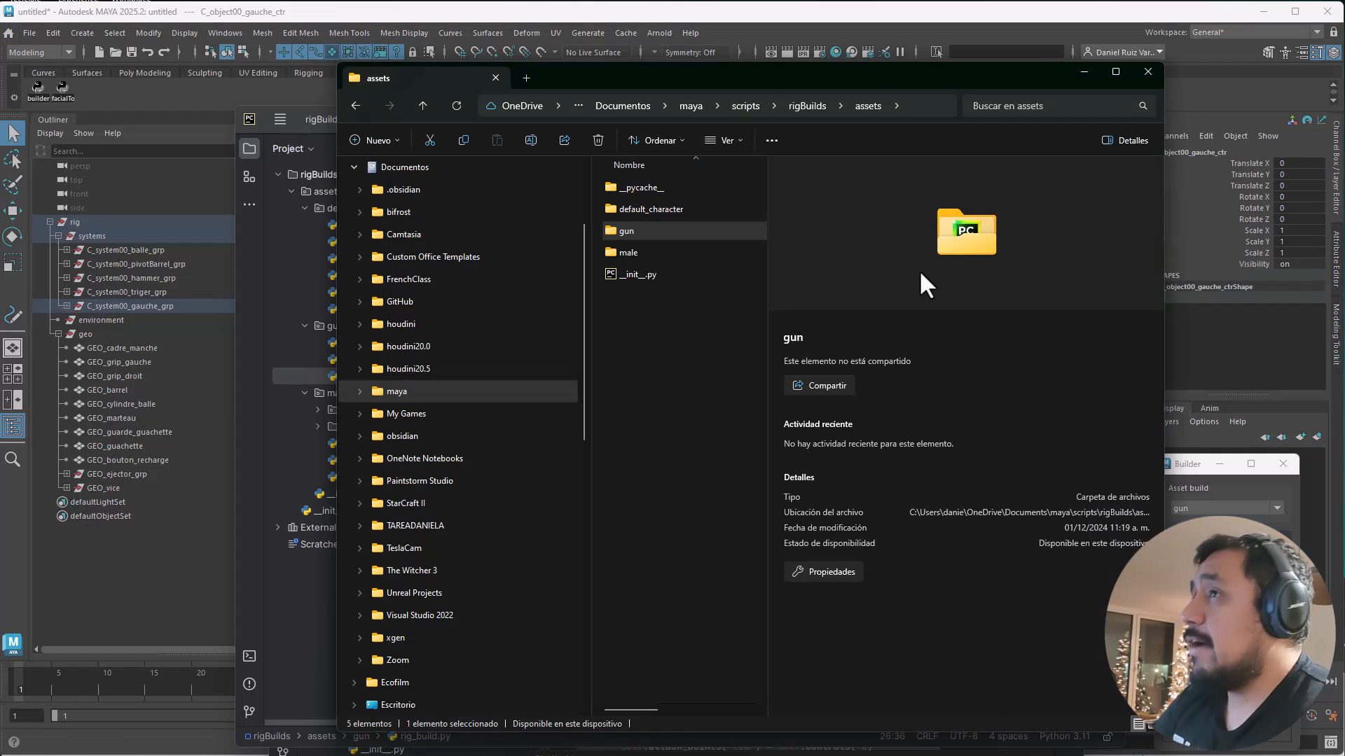
{"action": "left_click", "coordinate": [641, 254]}
{"action": "double_click", "coordinate": [641, 252]}
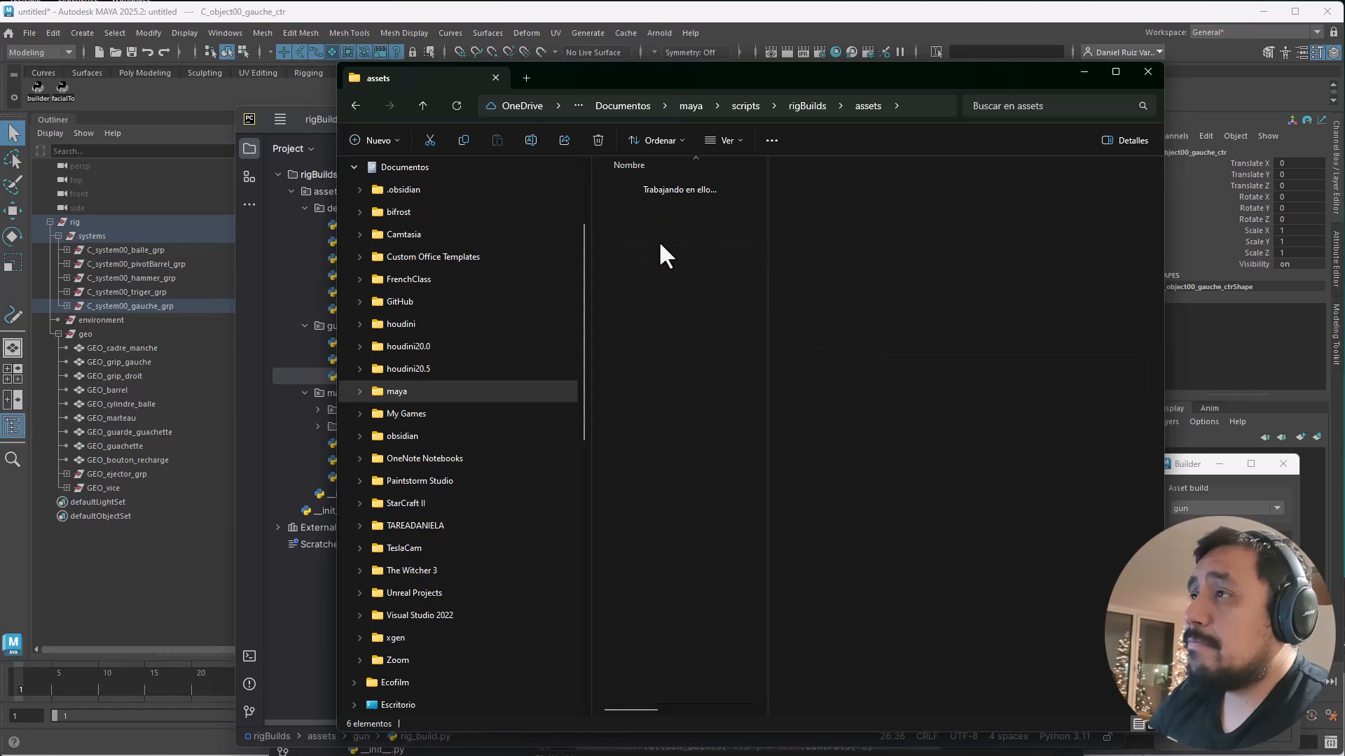
{"action": "double_click", "coordinate": [643, 208]}
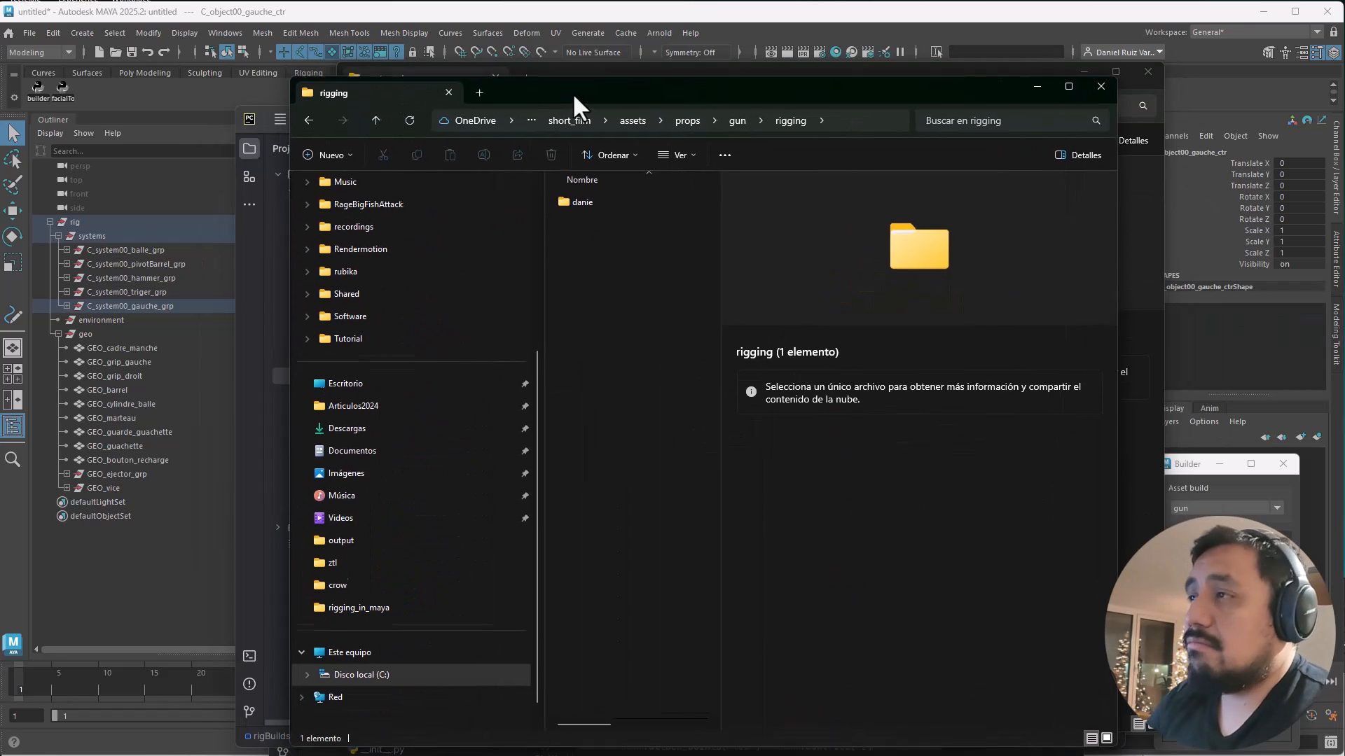
Step: In File Explorer, go from the gun's rigging folder to short_film\assets\characters\male
{"action": "left_click", "coordinate": [744, 124]}
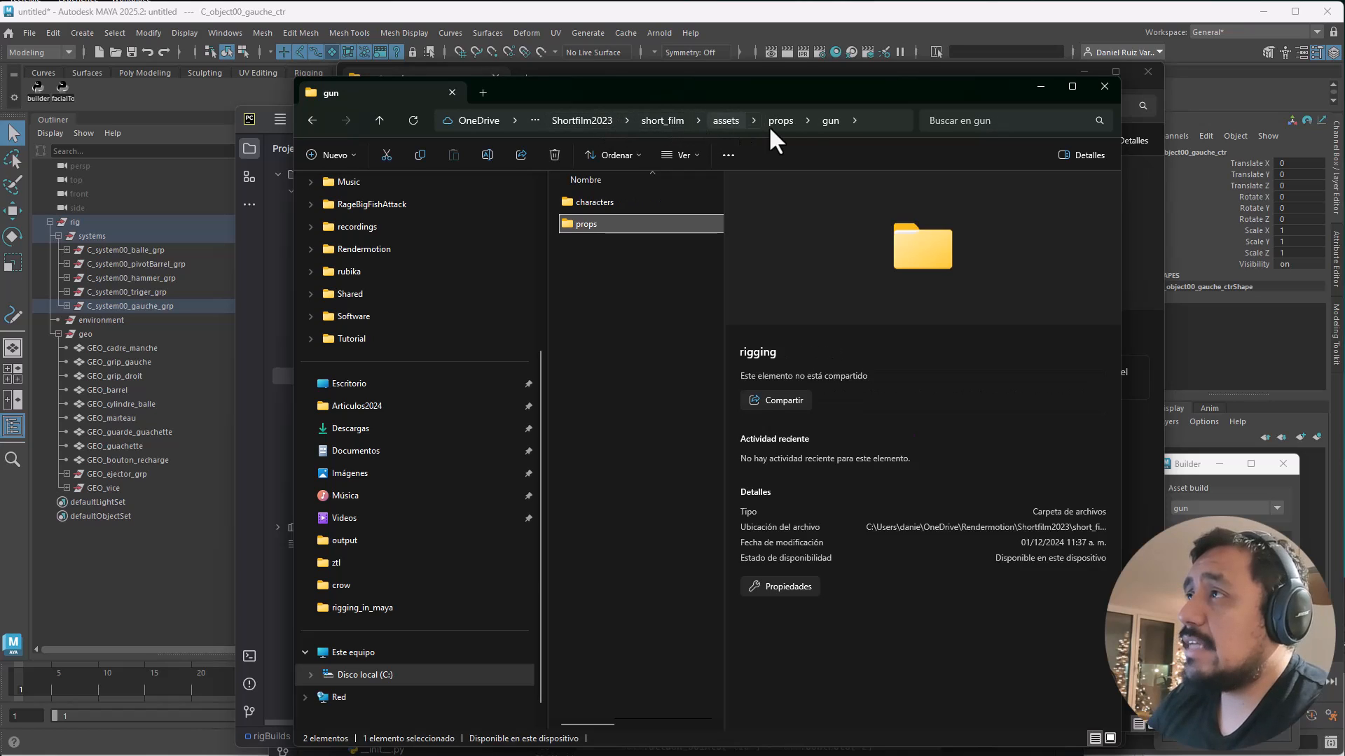
{"action": "left_click", "coordinate": [732, 124]}
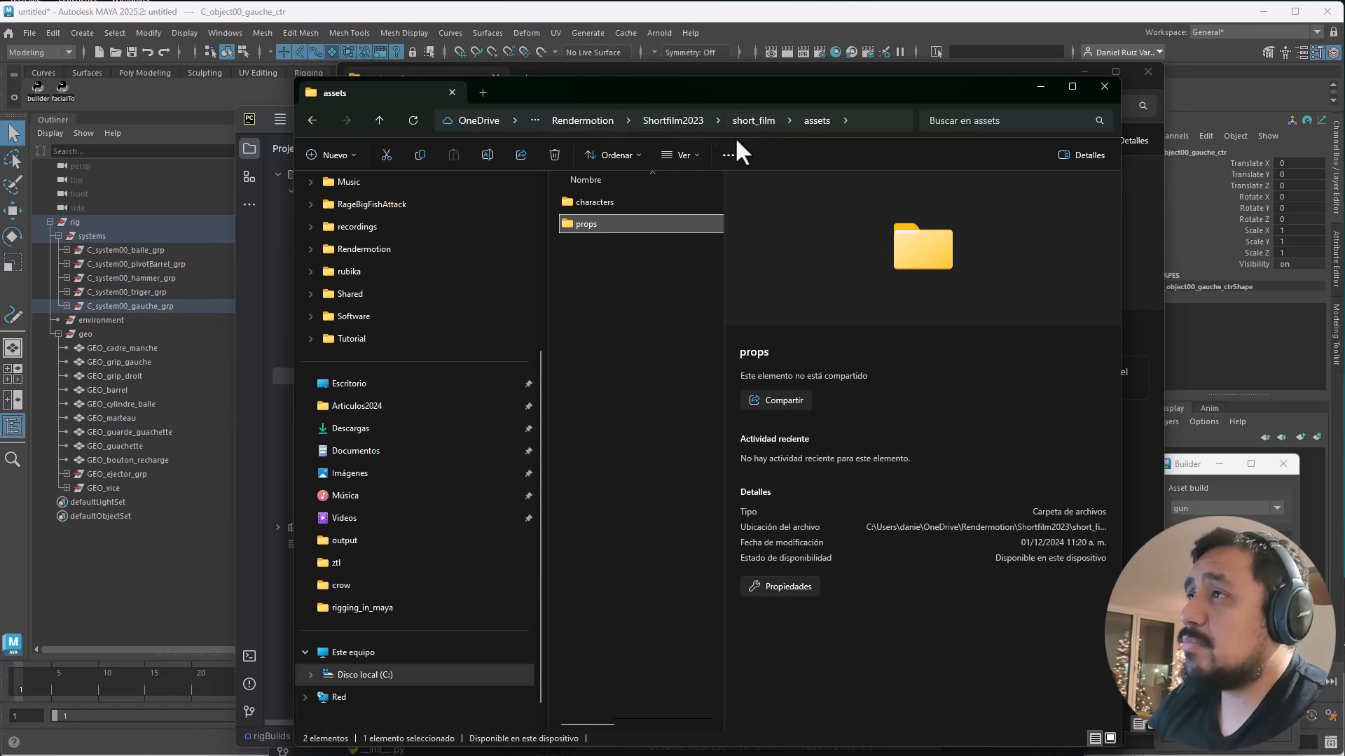
{"action": "left_click", "coordinate": [624, 200]}
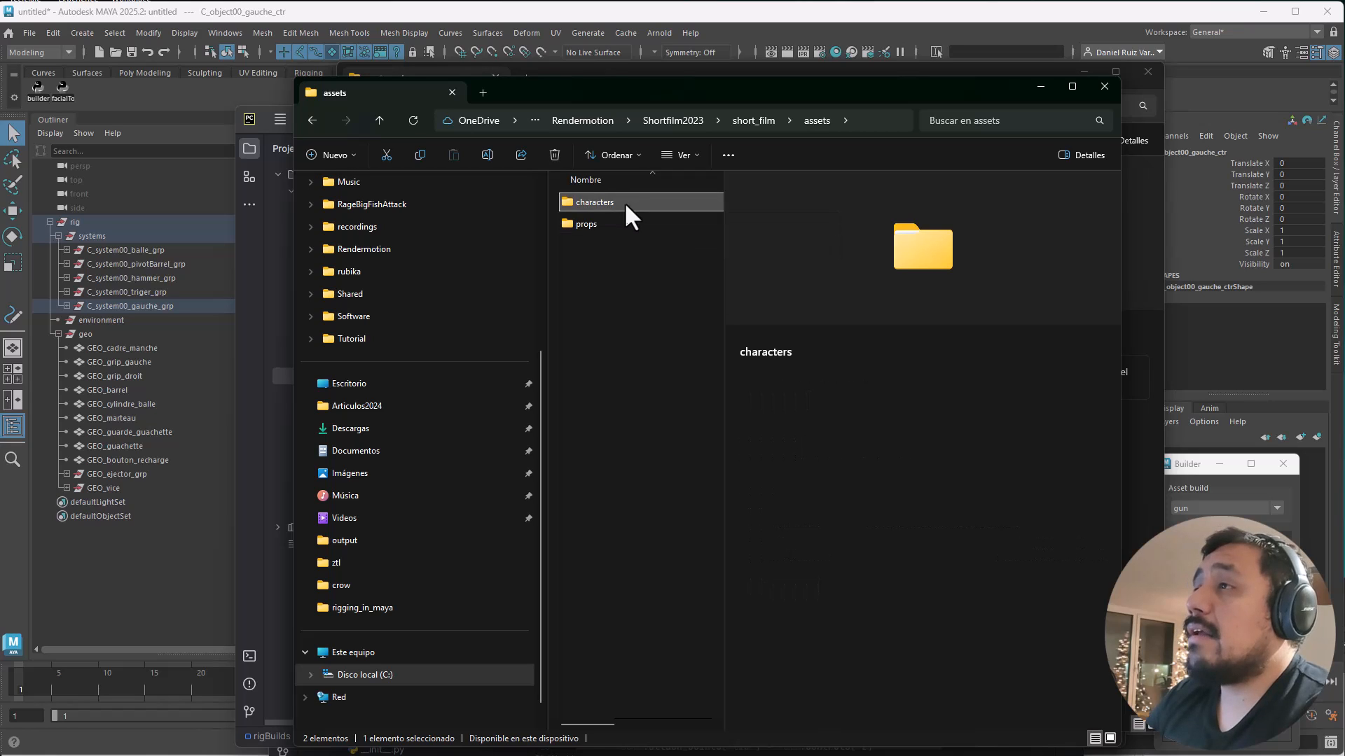
{"action": "double_click", "coordinate": [624, 201]}
{"action": "left_click", "coordinate": [613, 202]}
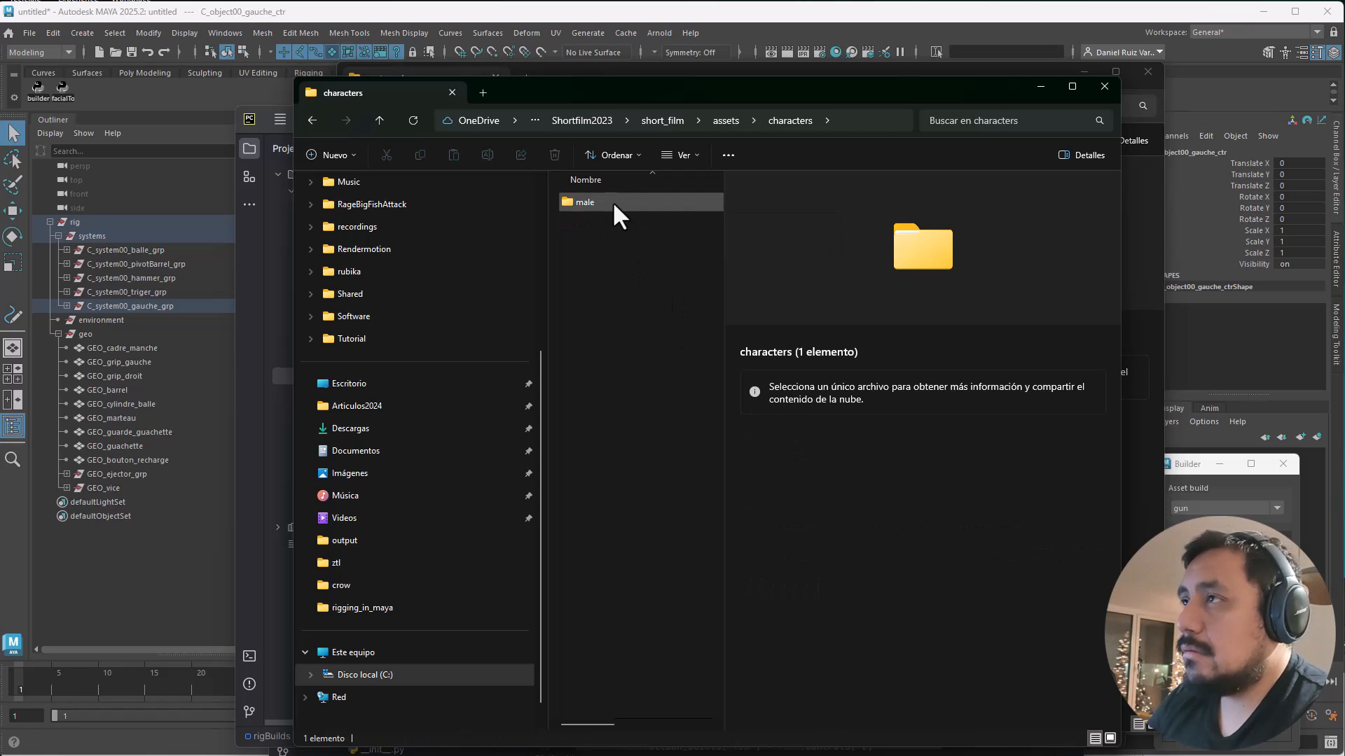
{"action": "double_click", "coordinate": [614, 201]}
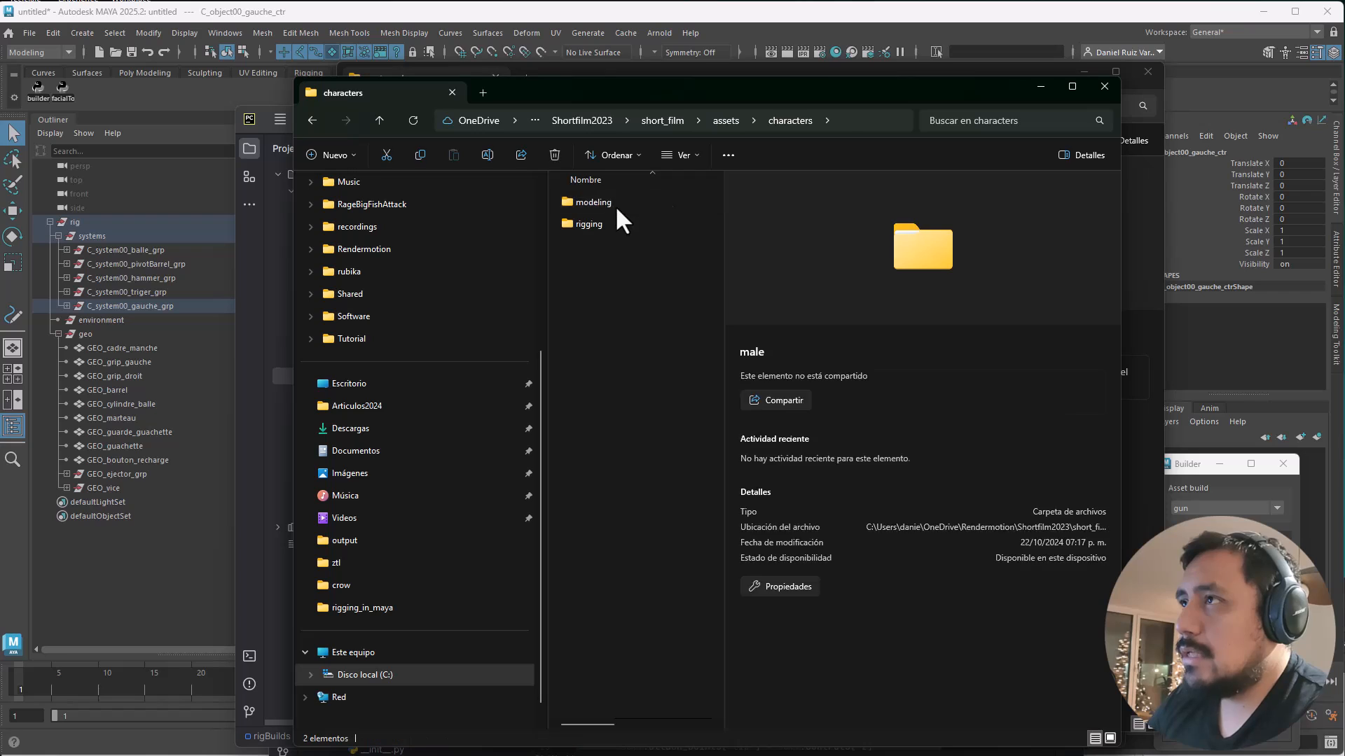
Step: Open the nurbsCurves folder within the male character's rigging data
{"action": "left_click", "coordinate": [612, 222]}
{"action": "double_click", "coordinate": [610, 220]}
{"action": "left_click", "coordinate": [610, 202]}
{"action": "double_click", "coordinate": [609, 202]}
{"action": "left_click", "coordinate": [611, 202]}
{"action": "double_click", "coordinate": [610, 202]}
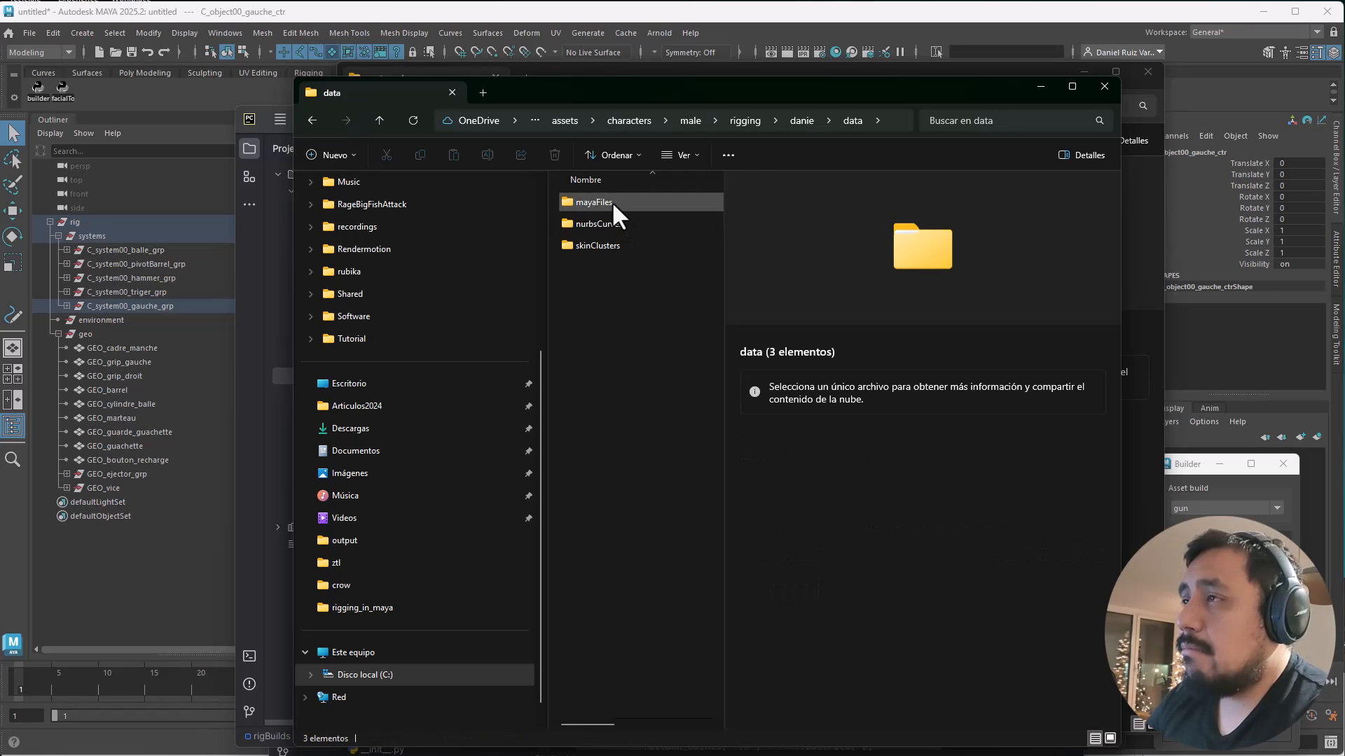
{"action": "left_click", "coordinate": [610, 202]}
{"action": "left_click", "coordinate": [615, 229]}
{"action": "double_click", "coordinate": [615, 229]}
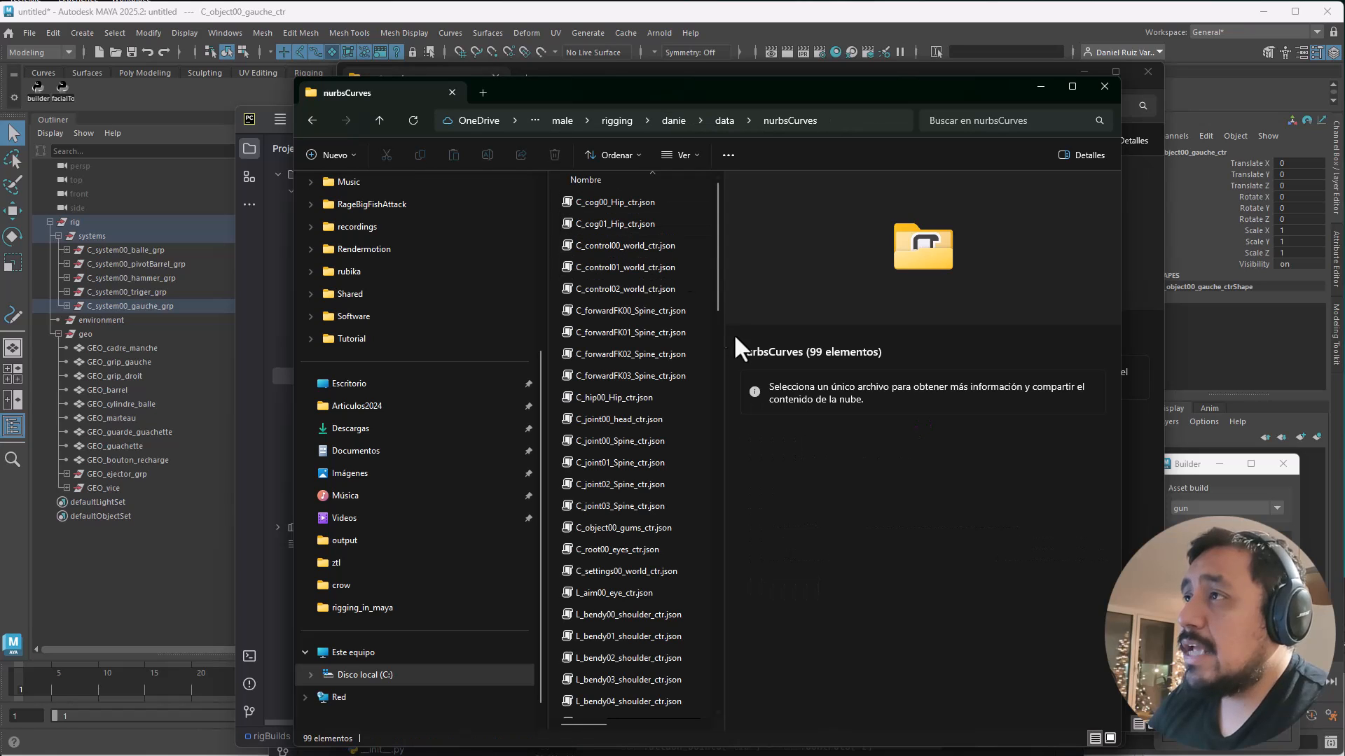
Step: Select and copy C_control00_world_ctr.json, C_control01_world_ctr.json, C_control02_world_ctr.json and C_settings00_world_ctr.json from the male nurbsCurves folder
{"action": "left_click_drag", "start_coordinate": [723, 266], "coordinate": [856, 266]}
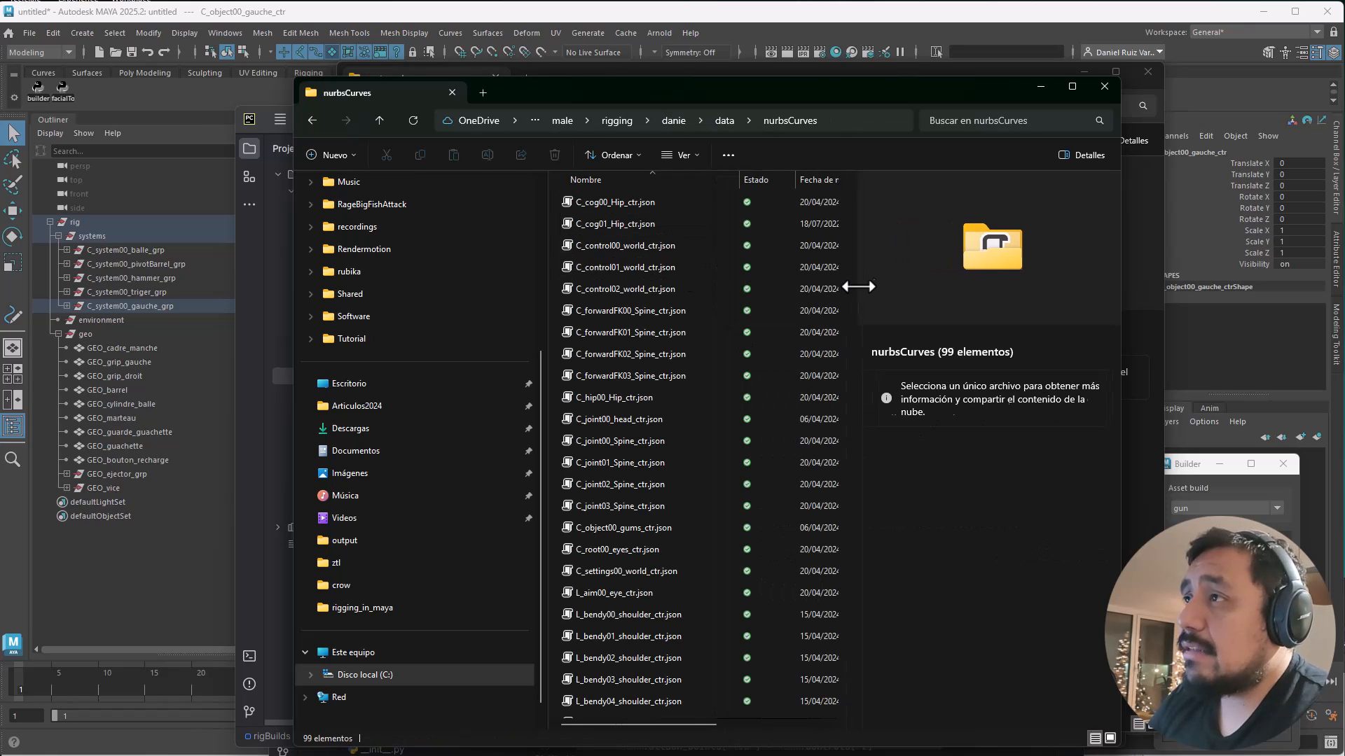
{"action": "left_click", "coordinate": [650, 267]}
{"action": "left_click", "coordinate": [657, 245]}
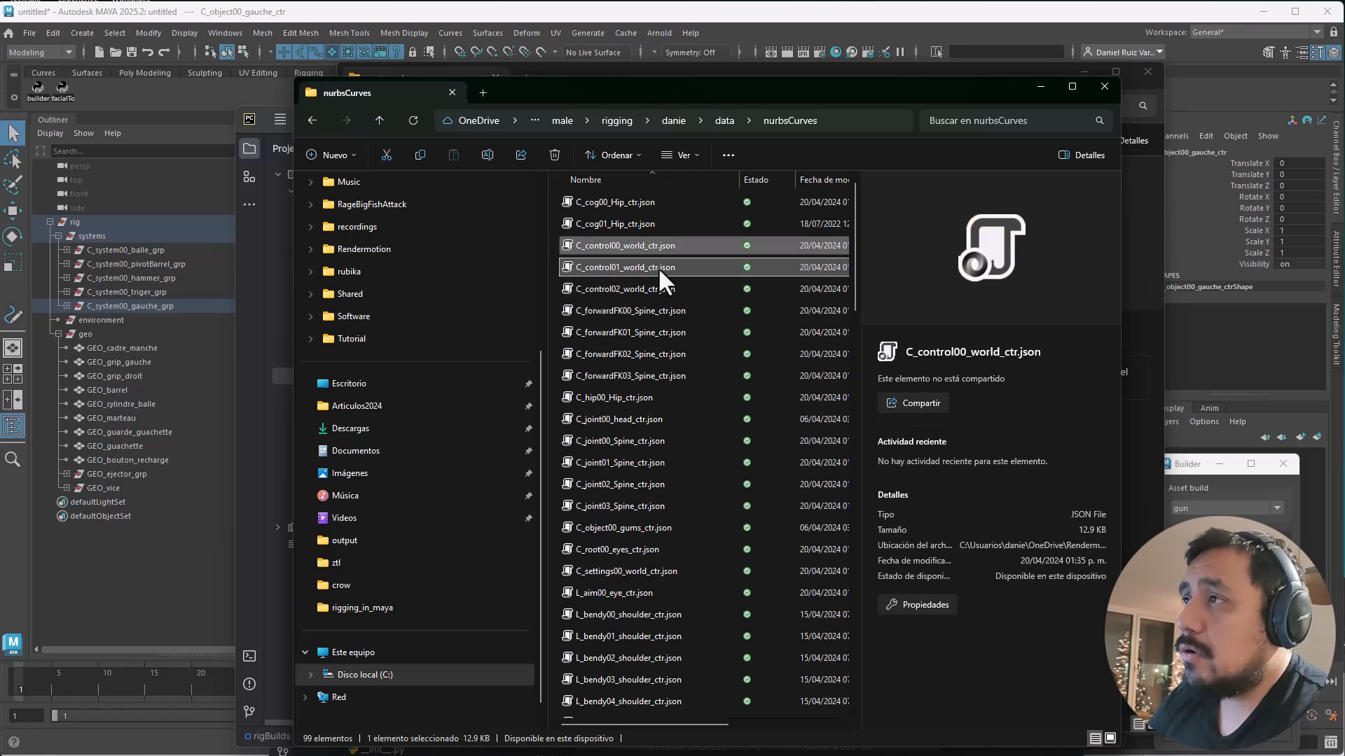
{"action": "left_click", "coordinate": [661, 289], "text": "shift"}
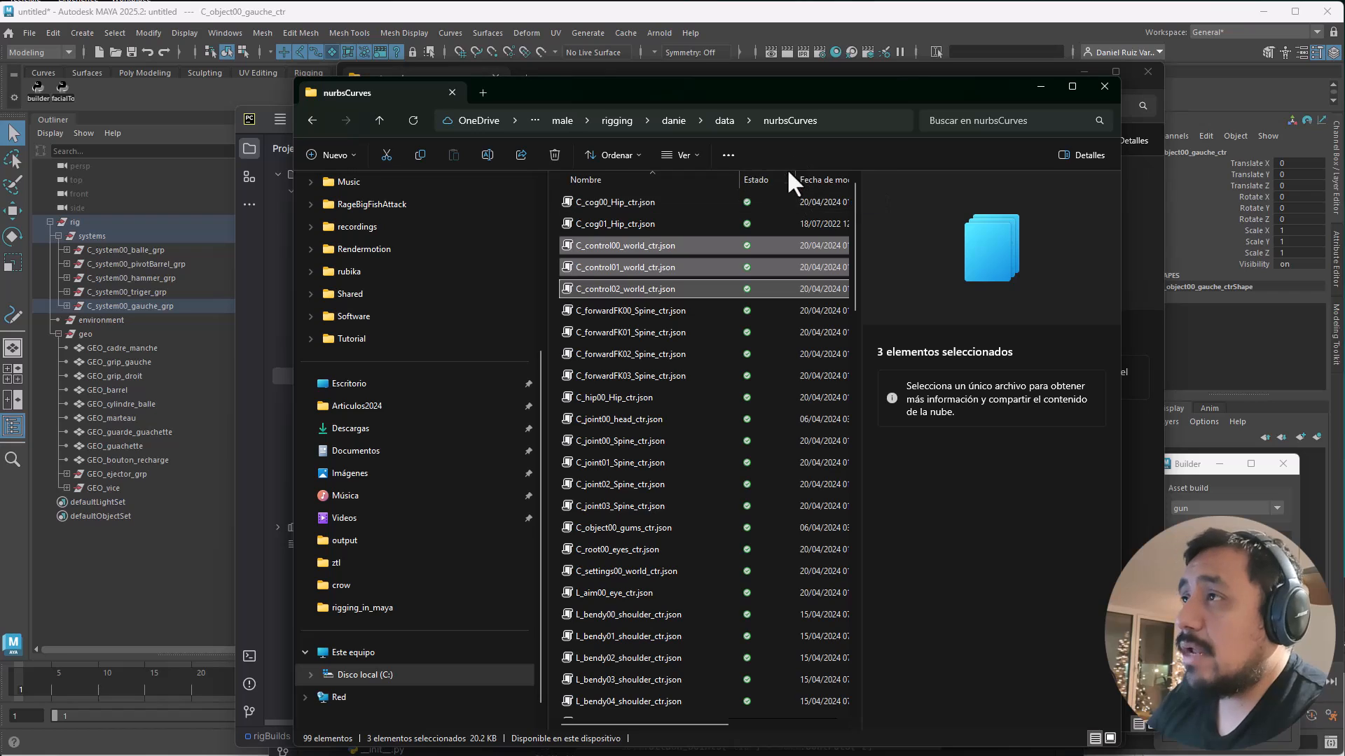
{"action": "left_click_drag", "start_coordinate": [855, 265], "coordinate": [854, 284]}
{"action": "left_click", "coordinate": [665, 493], "text": "ctrl"}
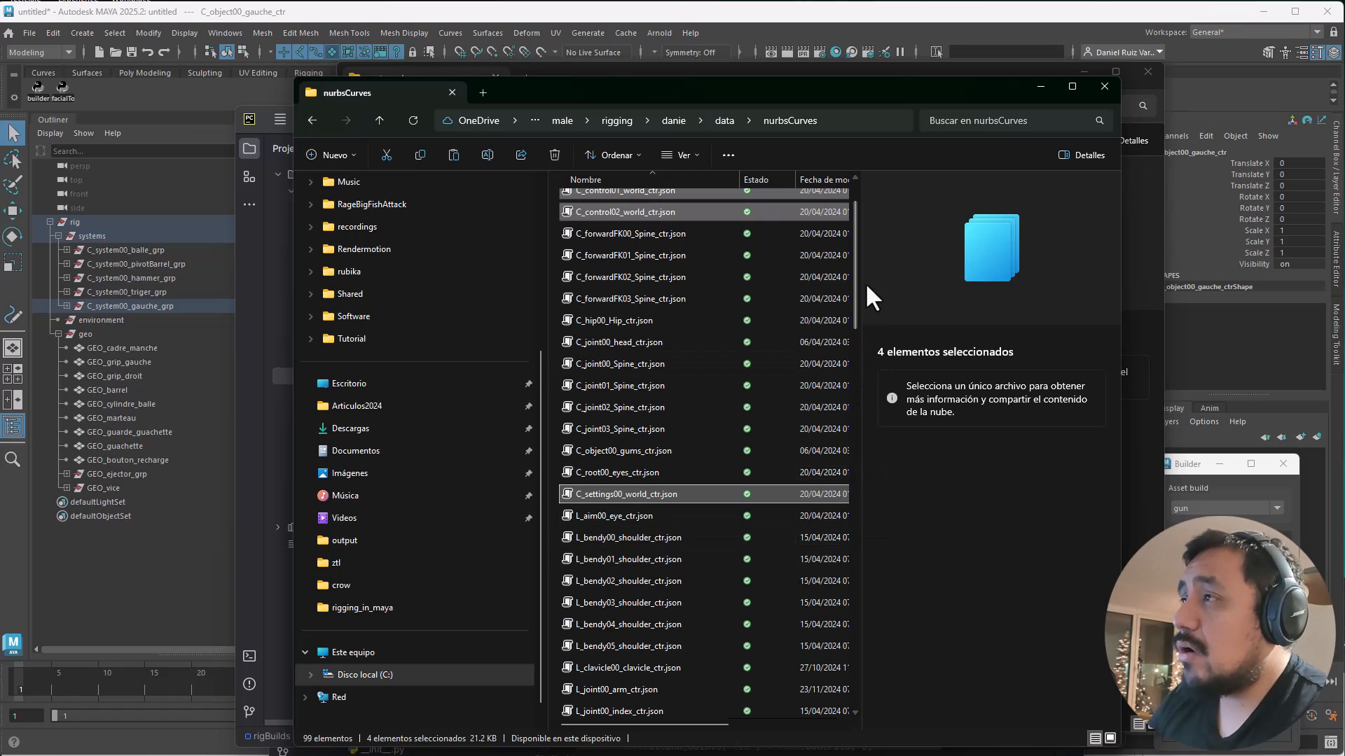
{"action": "left_click_drag", "start_coordinate": [854, 262], "coordinate": [856, 179]}
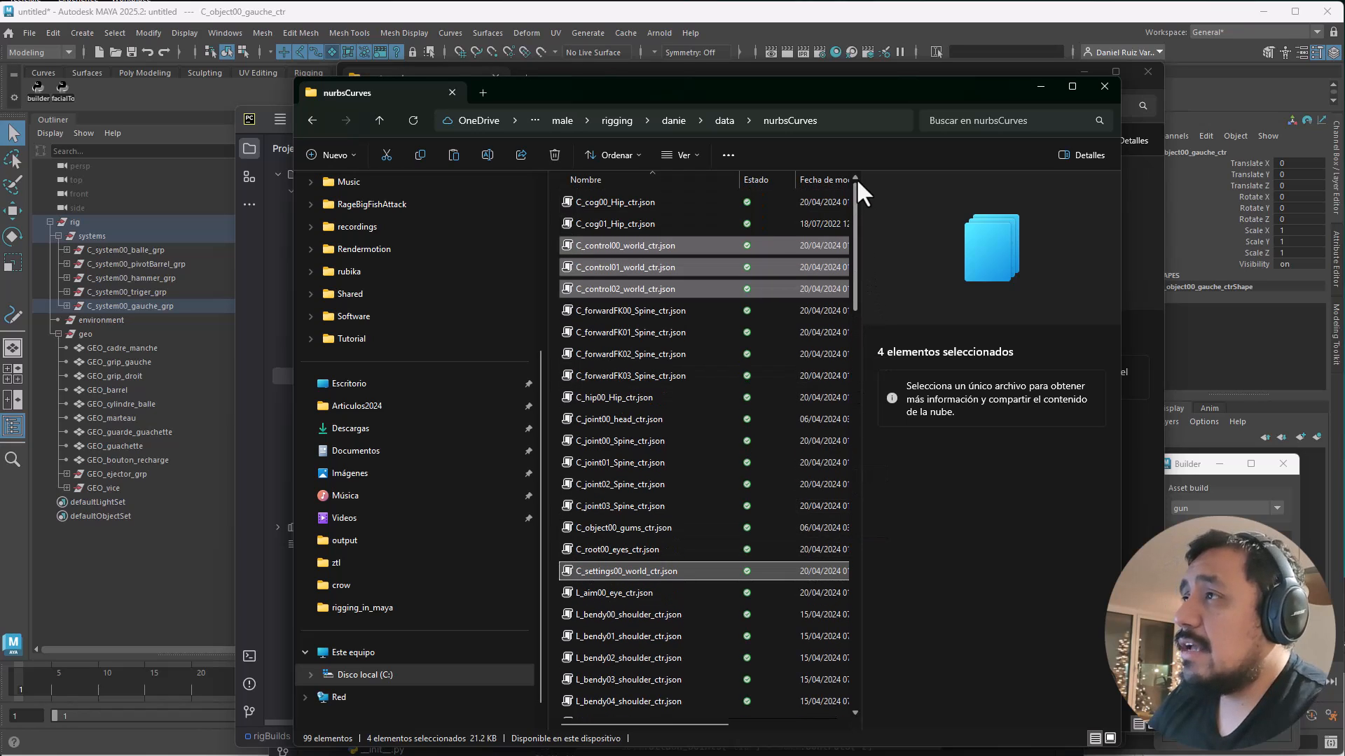
Step: Go back up from the male nurbsCurves folder to the short_film\assets folder
{"action": "left_click", "coordinate": [725, 121]}
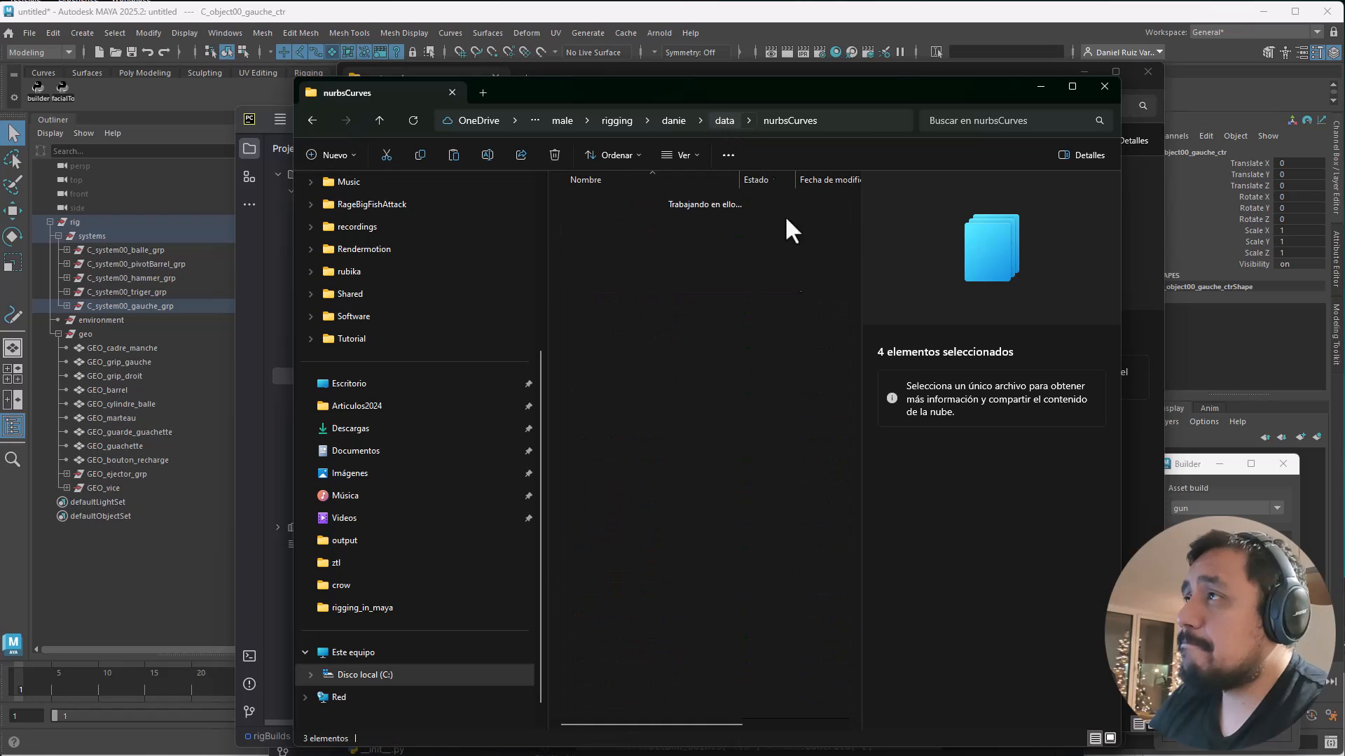
{"action": "left_click", "coordinate": [719, 294]}
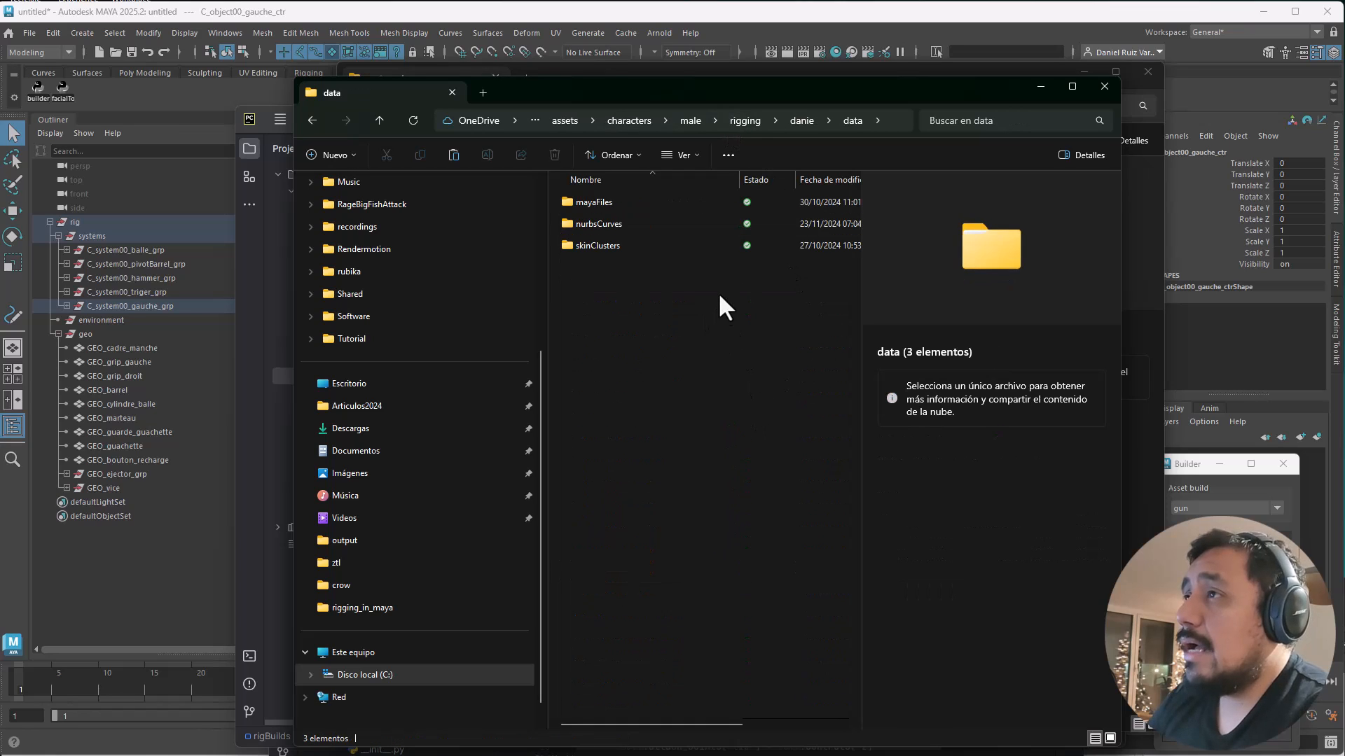
{"action": "left_click", "coordinate": [745, 121]}
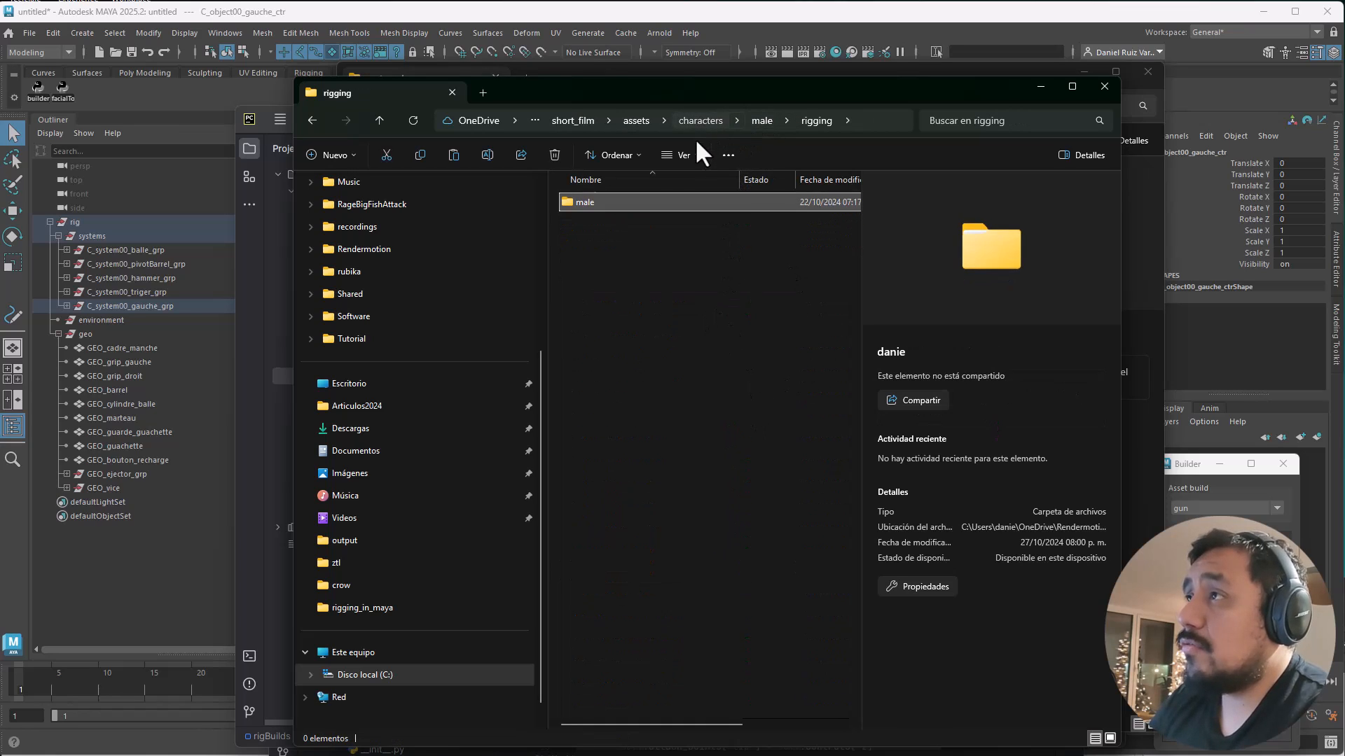
{"action": "left_click", "coordinate": [693, 124]}
{"action": "left_click", "coordinate": [725, 122]}
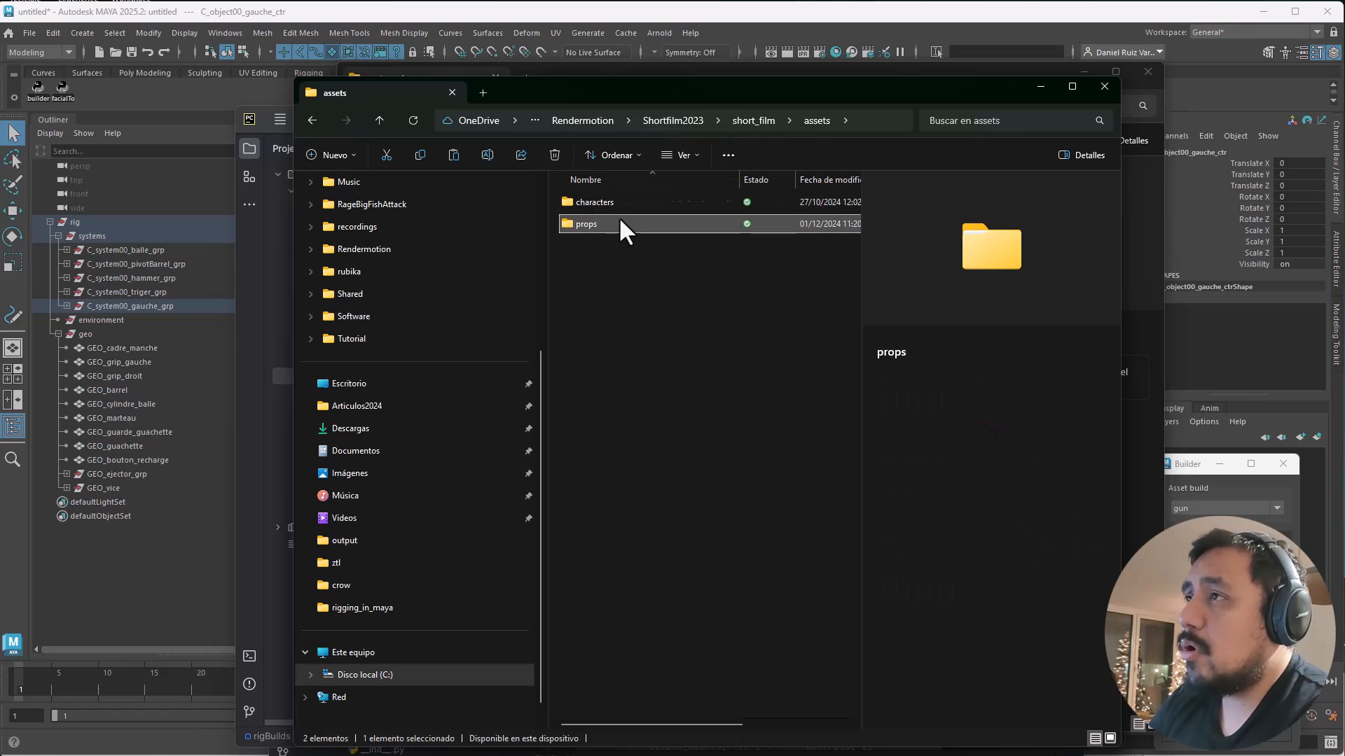
Step: Paste the copied world control files into the nurbsCurves folder within the gun prop's rigging data
{"action": "double_click", "coordinate": [616, 216]}
{"action": "double_click", "coordinate": [615, 204]}
{"action": "double_click", "coordinate": [614, 223]}
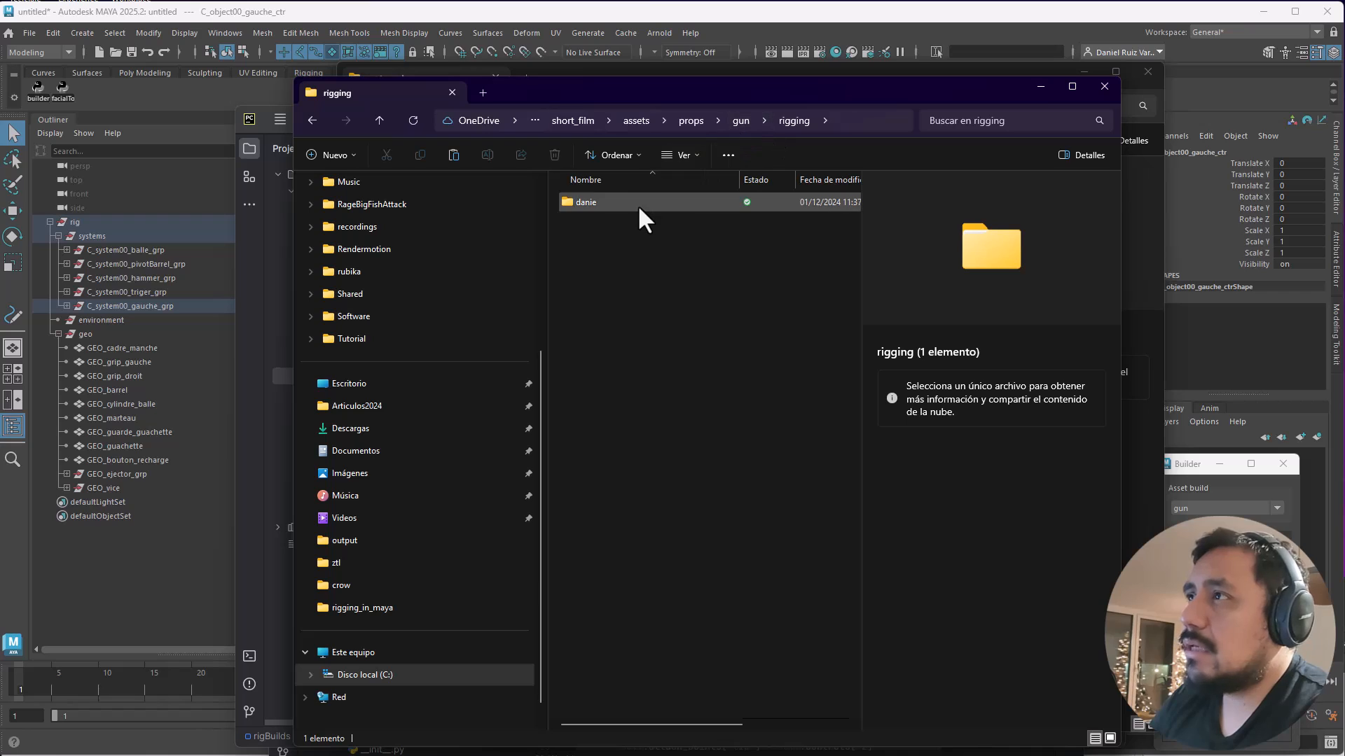
{"action": "double_click", "coordinate": [633, 202]}
{"action": "double_click", "coordinate": [630, 202]}
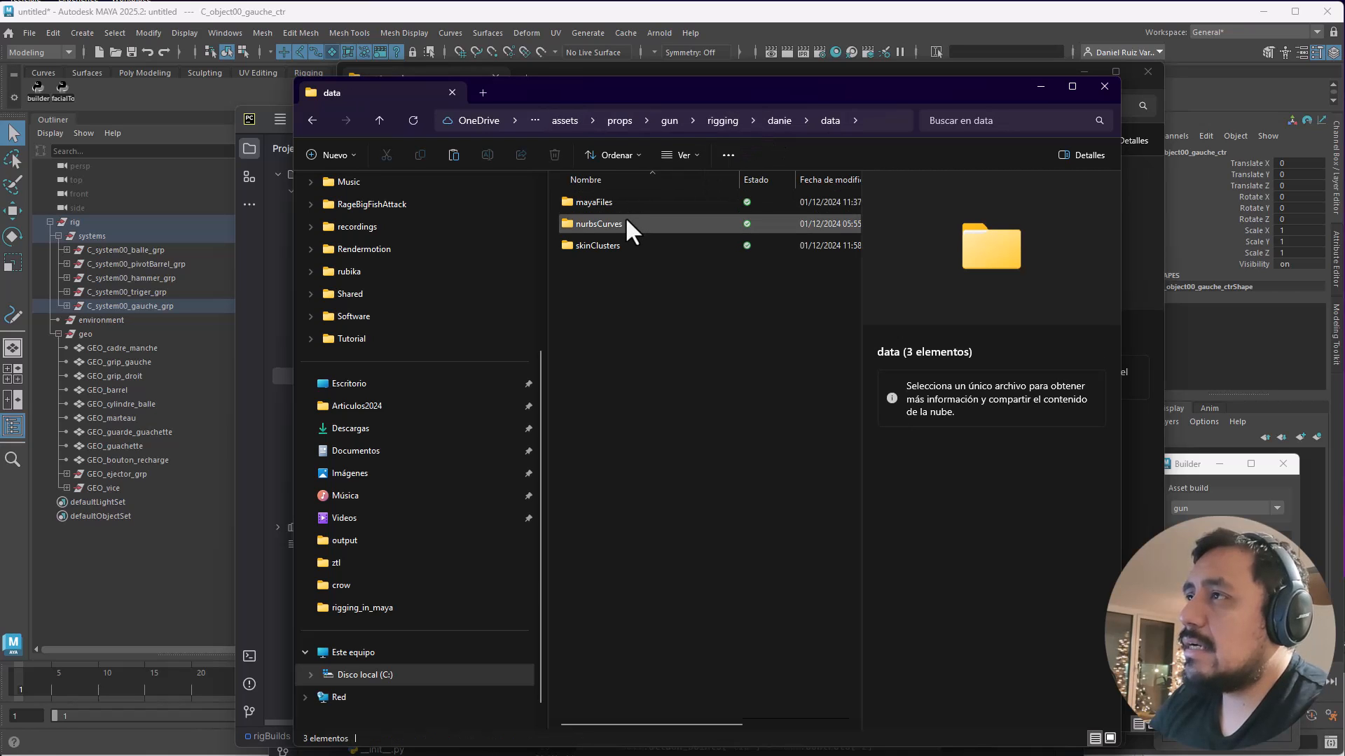
{"action": "double_click", "coordinate": [625, 223]}
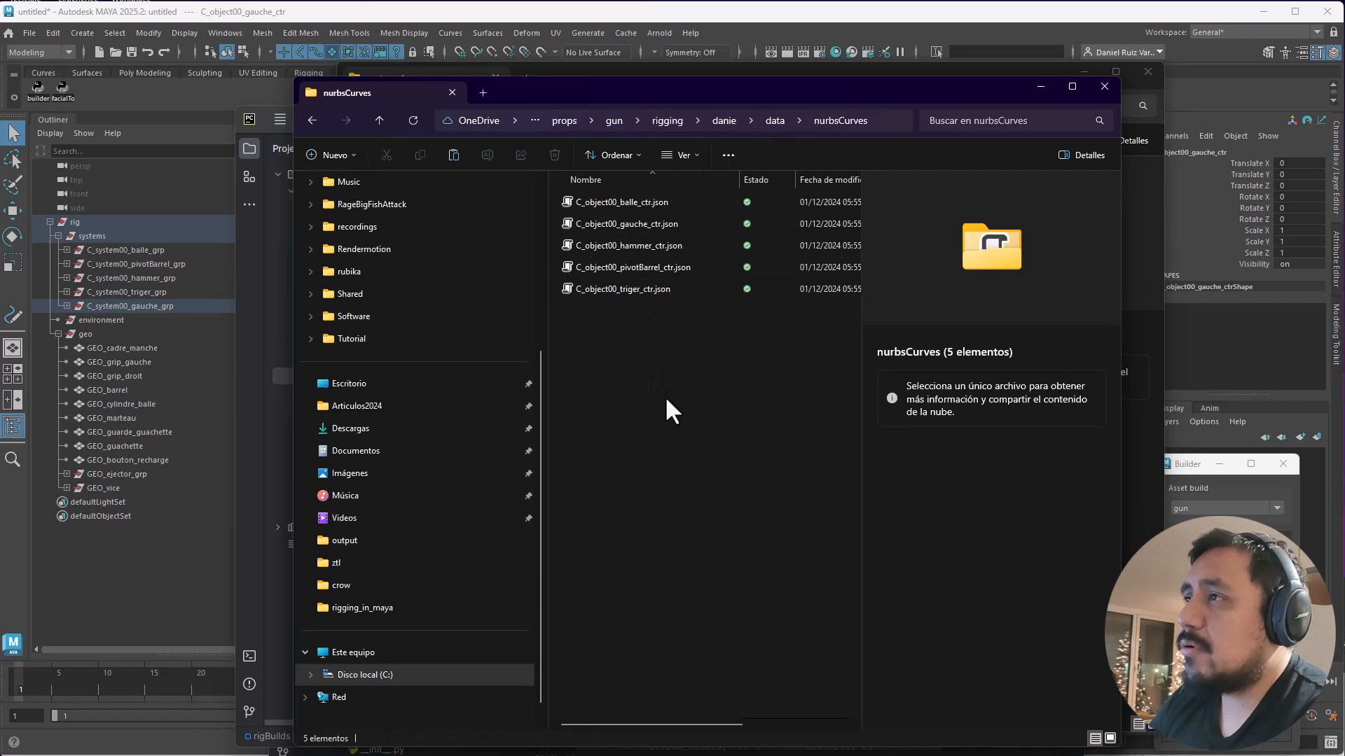
{"action": "key", "text": "ctrl+v"}
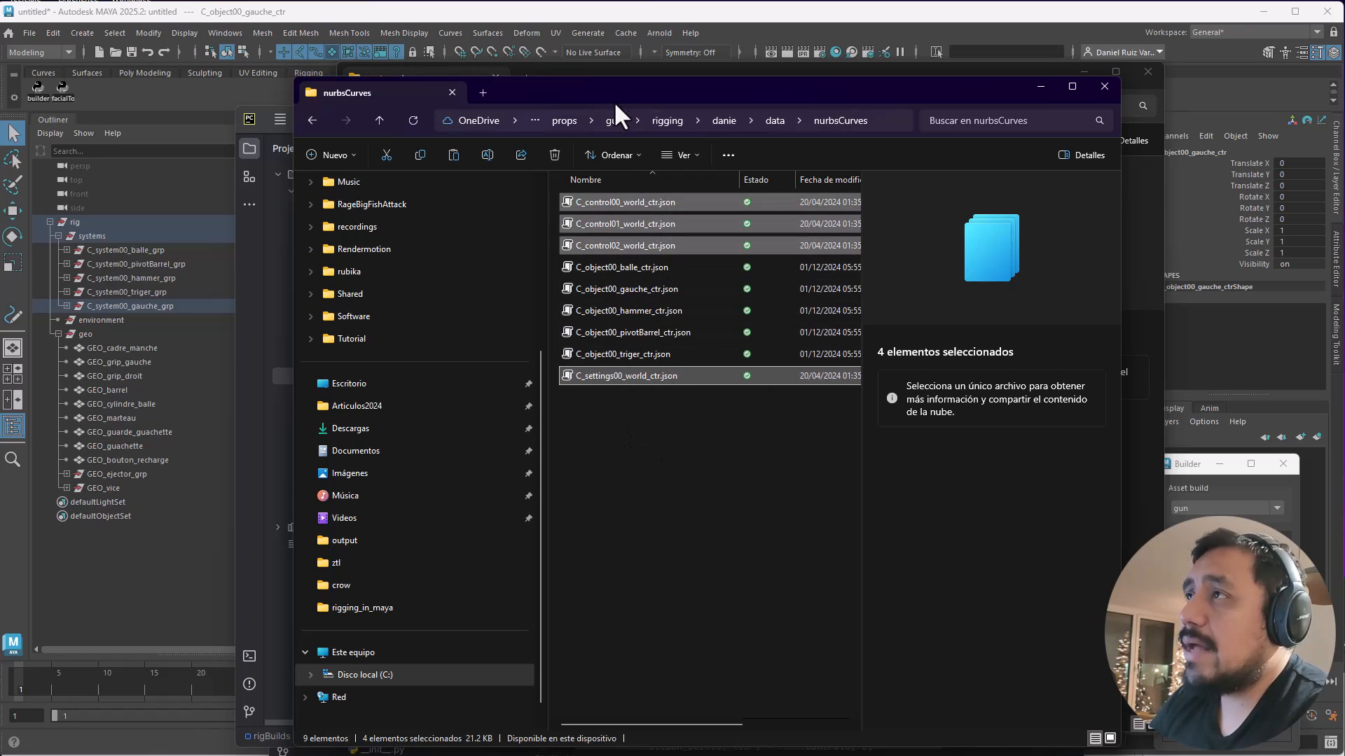
Step: Switch to Maya, replace the current gun scene with a new empty scene and close the old Builder window
{"action": "left_click_drag", "start_coordinate": [646, 94], "coordinate": [1344, 113]}
{"action": "left_click_drag", "start_coordinate": [614, 65], "coordinate": [1149, 368]}
{"action": "left_click", "coordinate": [582, 126]}
{"action": "left_click", "coordinate": [587, 15]}
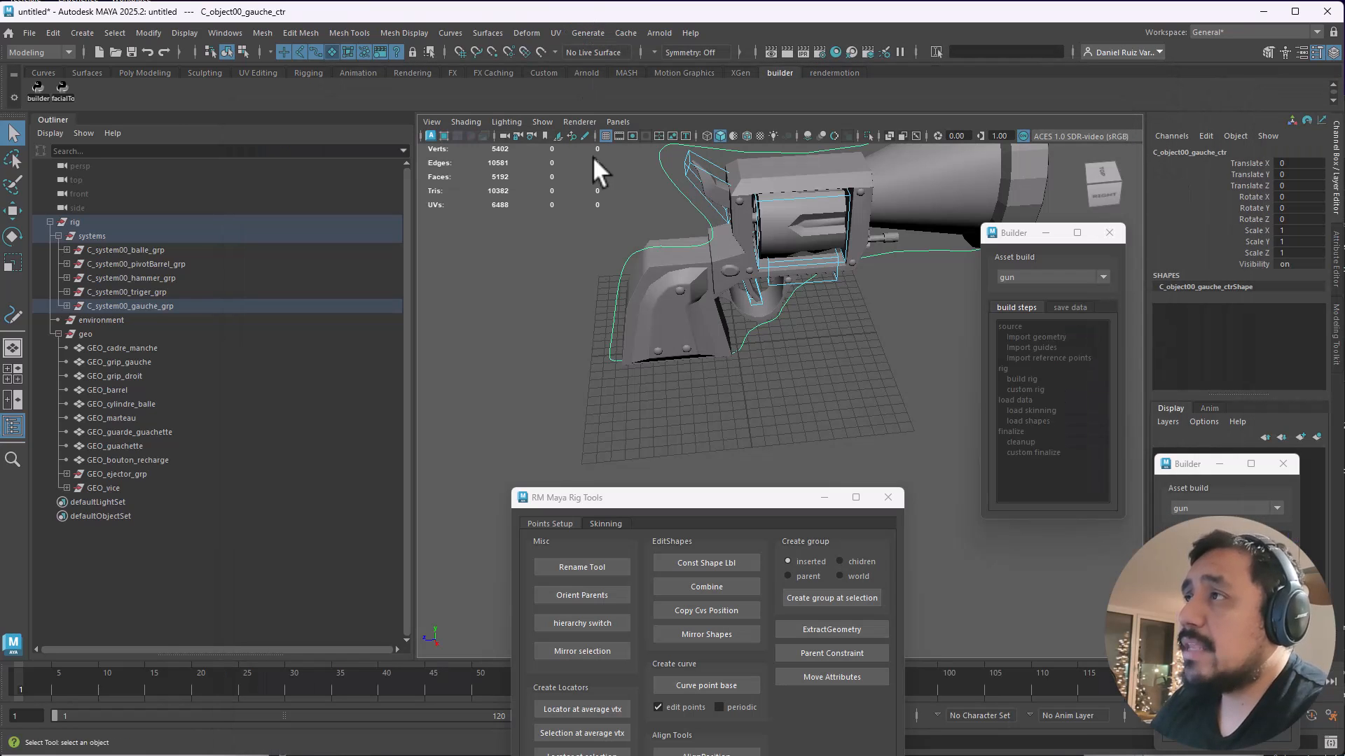
{"action": "left_click", "coordinate": [586, 324]}
{"action": "left_click", "coordinate": [28, 33]}
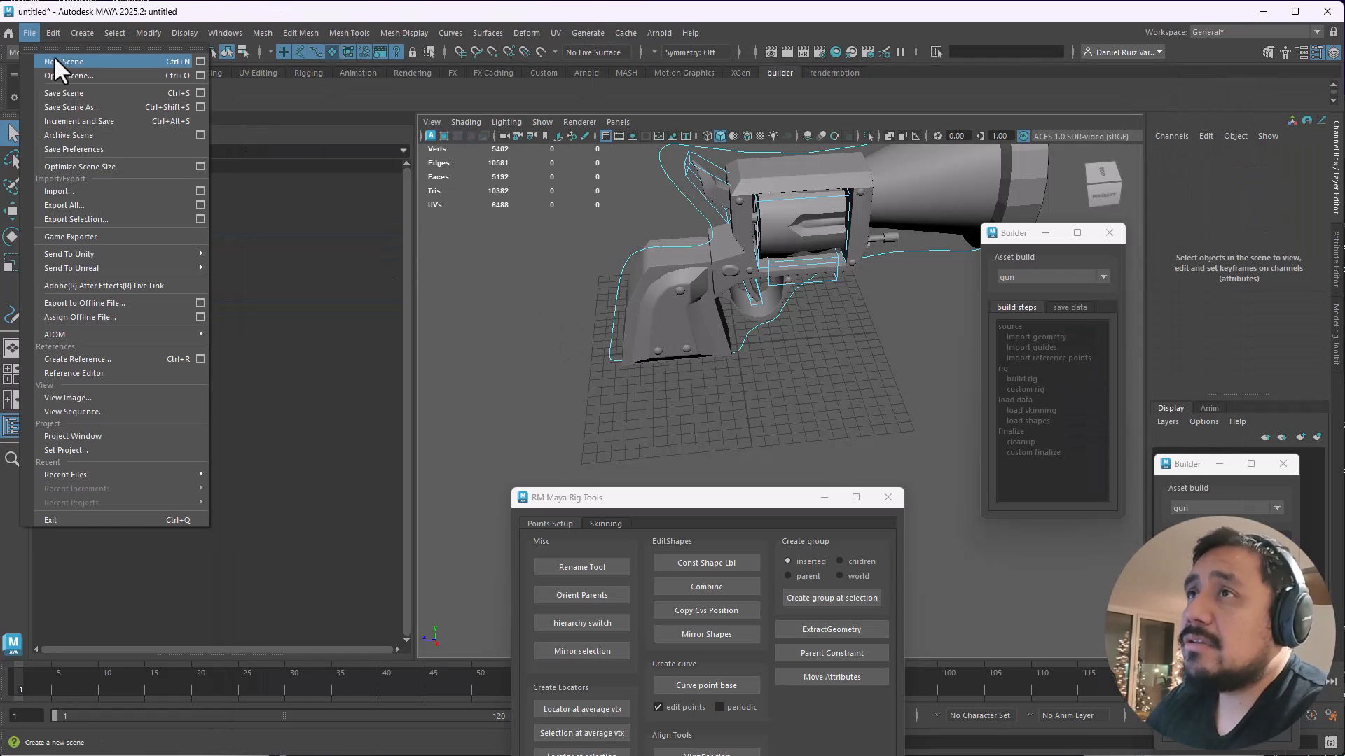
{"action": "left_click", "coordinate": [53, 56]}
{"action": "left_click", "coordinate": [661, 394]}
{"action": "left_click", "coordinate": [1109, 232]}
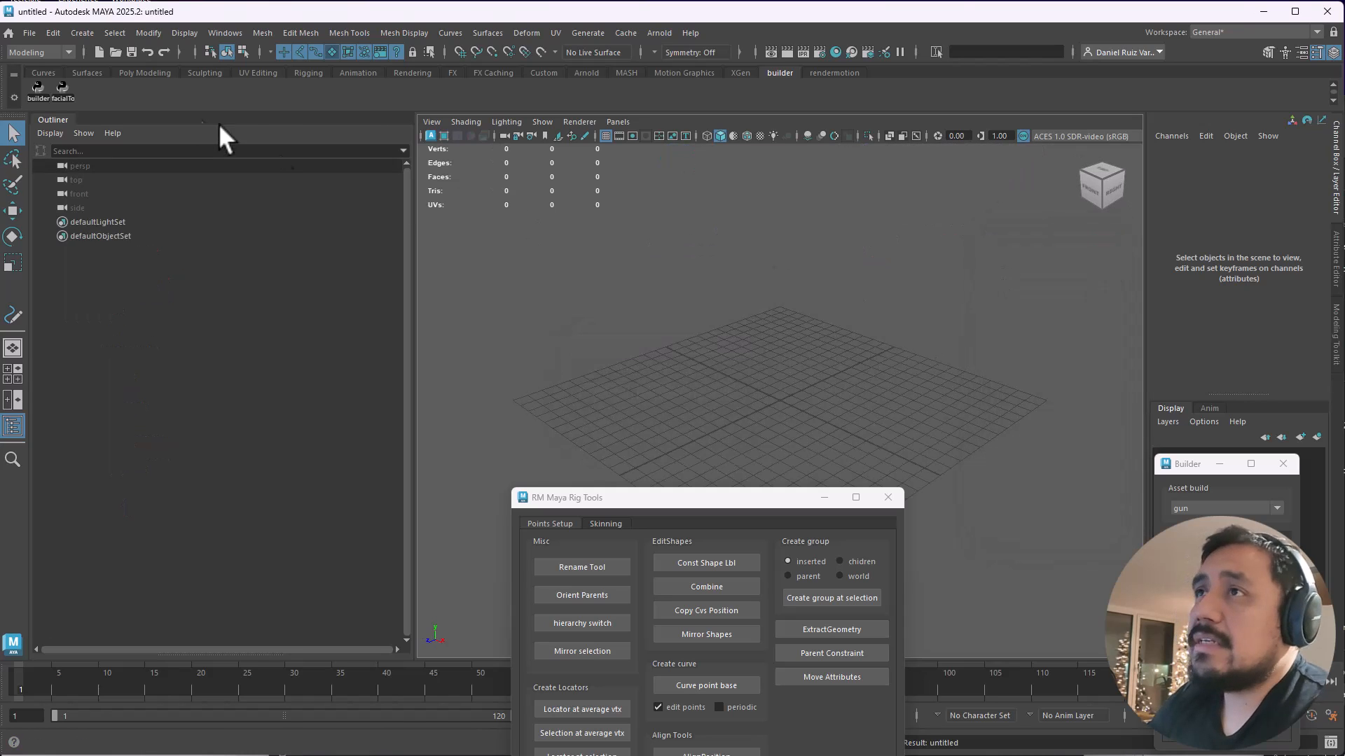
Step: Open a fresh Builder, choose the gun asset build and run its build steps through custom finalize
{"action": "left_click", "coordinate": [31, 94]}
{"action": "left_click", "coordinate": [624, 305]}
{"action": "left_click", "coordinate": [657, 279]}
{"action": "left_click", "coordinate": [644, 303]}
{"action": "left_click_drag", "start_coordinate": [627, 235], "coordinate": [730, 153]}
{"action": "left_click", "coordinate": [768, 372]}
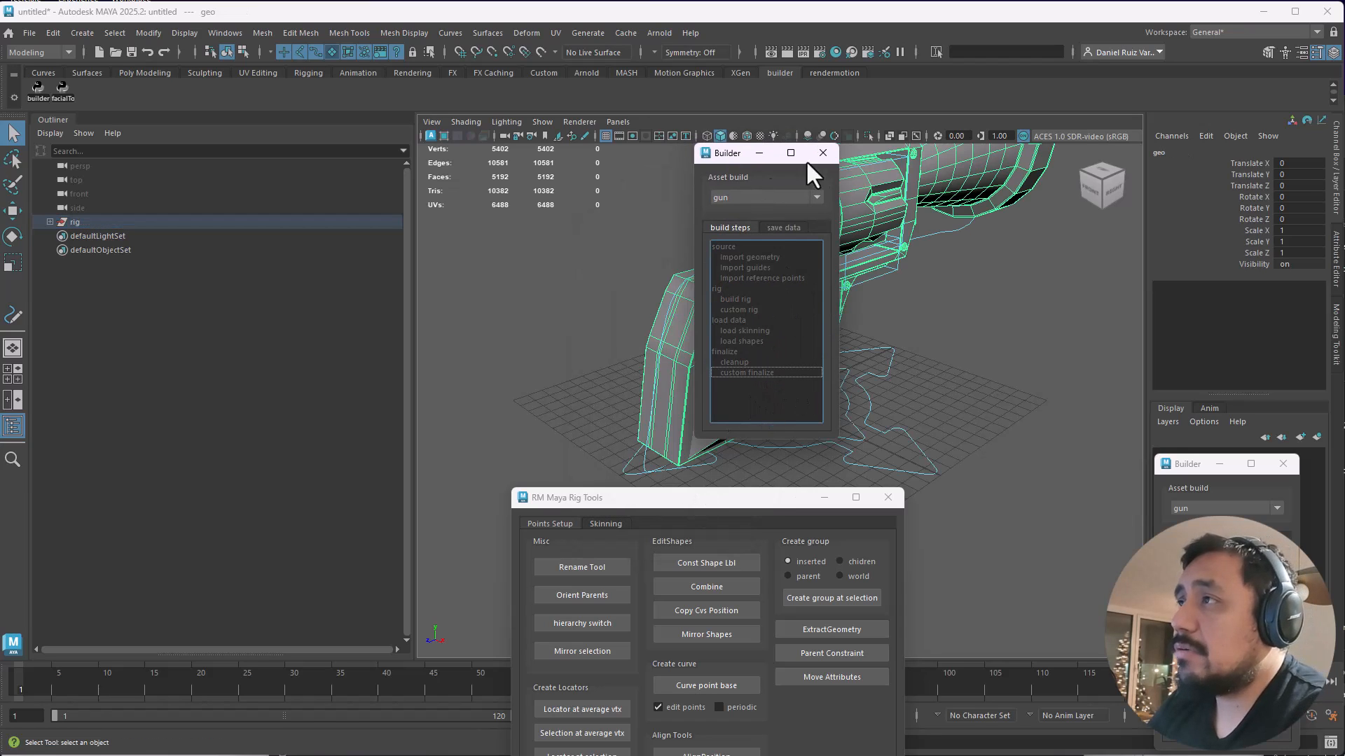
Step: Examine the rebuilt gun rig from several angles and select the C_settings00_world_ctr control above the gun
{"action": "left_click_drag", "start_coordinate": [735, 157], "coordinate": [1117, 269]}
{"action": "left_click_drag", "start_coordinate": [846, 307], "coordinate": [733, 401], "text": "alt"}
{"action": "right_click_drag", "start_coordinate": [733, 402], "coordinate": [776, 212], "text": "alt"}
{"action": "left_click_drag", "start_coordinate": [776, 212], "coordinate": [757, 239], "text": "alt"}
{"action": "left_click", "coordinate": [721, 273]}
{"action": "middle_click_drag", "start_coordinate": [758, 359], "coordinate": [712, 283], "text": "alt"}
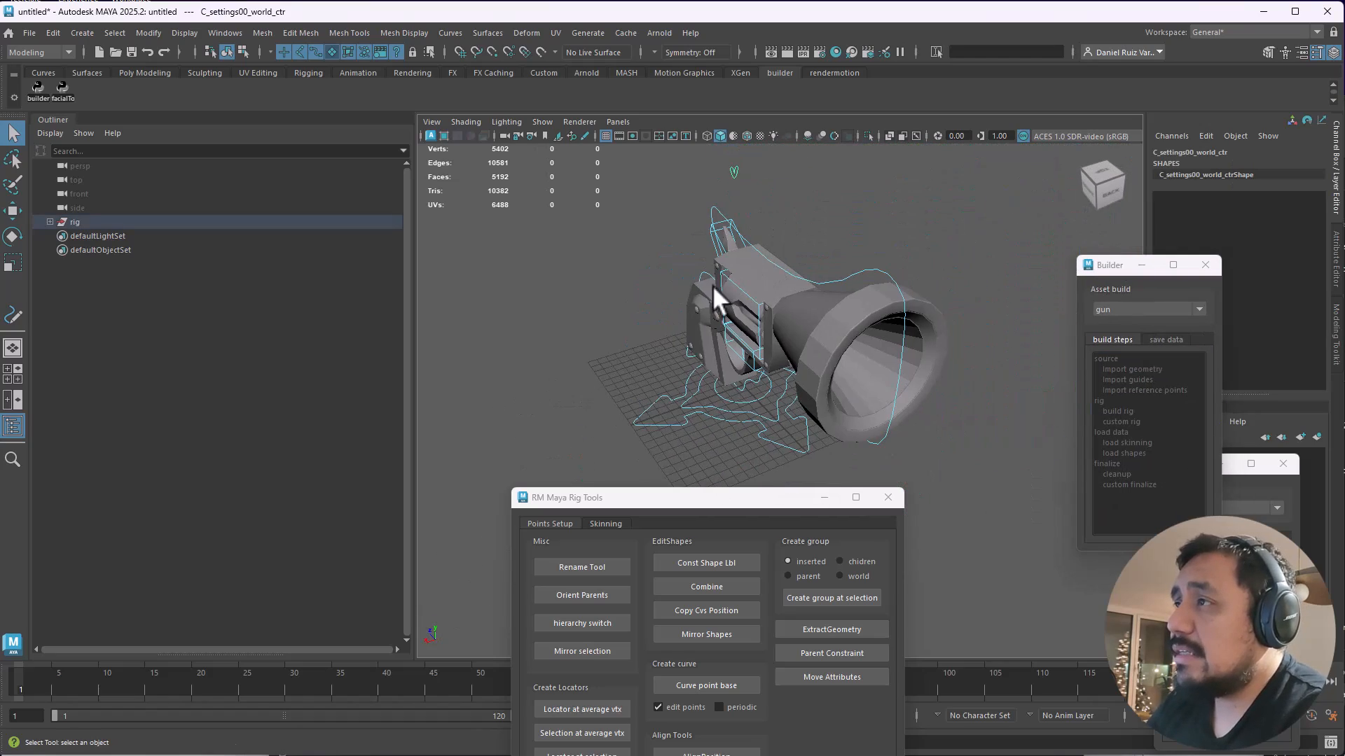
{"action": "left_click_drag", "start_coordinate": [713, 283], "coordinate": [831, 310], "text": "alt"}
Step: Test the world controls by moving C_control02_world_ctr freehand, and undo the move
{"action": "left_click", "coordinate": [735, 417]}
{"action": "key", "text": "w"}
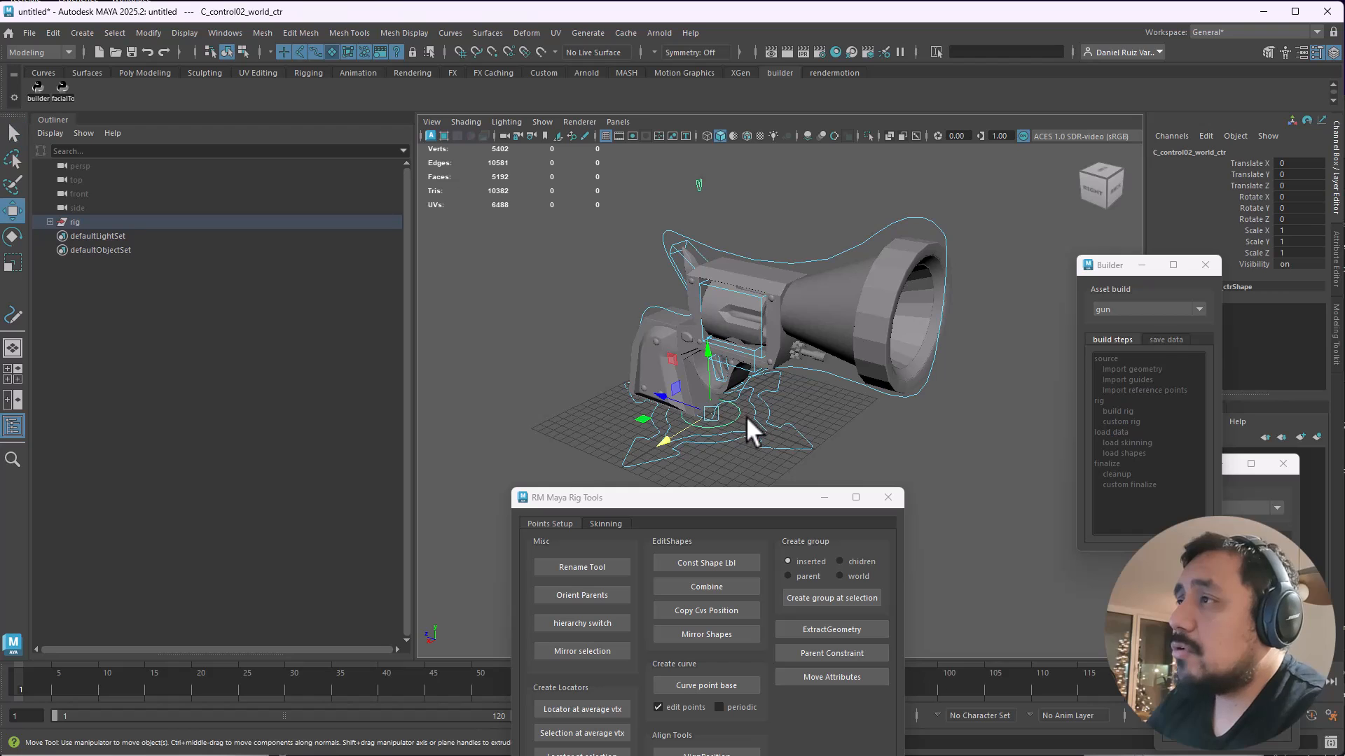
{"action": "left_click_drag", "start_coordinate": [702, 407], "coordinate": [630, 190]}
{"action": "left_click_drag", "start_coordinate": [742, 343], "coordinate": [897, 318], "text": "alt"}
{"action": "key", "text": "ctrl+z"}
Step: Select the bolt meshes L_bolts06_gun_msh and L_bolts04_gun_msh on the left side of the gun's frame
{"action": "left_click_drag", "start_coordinate": [913, 388], "coordinate": [873, 305], "text": "alt"}
{"action": "right_click_drag", "start_coordinate": [873, 305], "coordinate": [951, 219], "text": "alt"}
{"action": "key", "text": "q"}
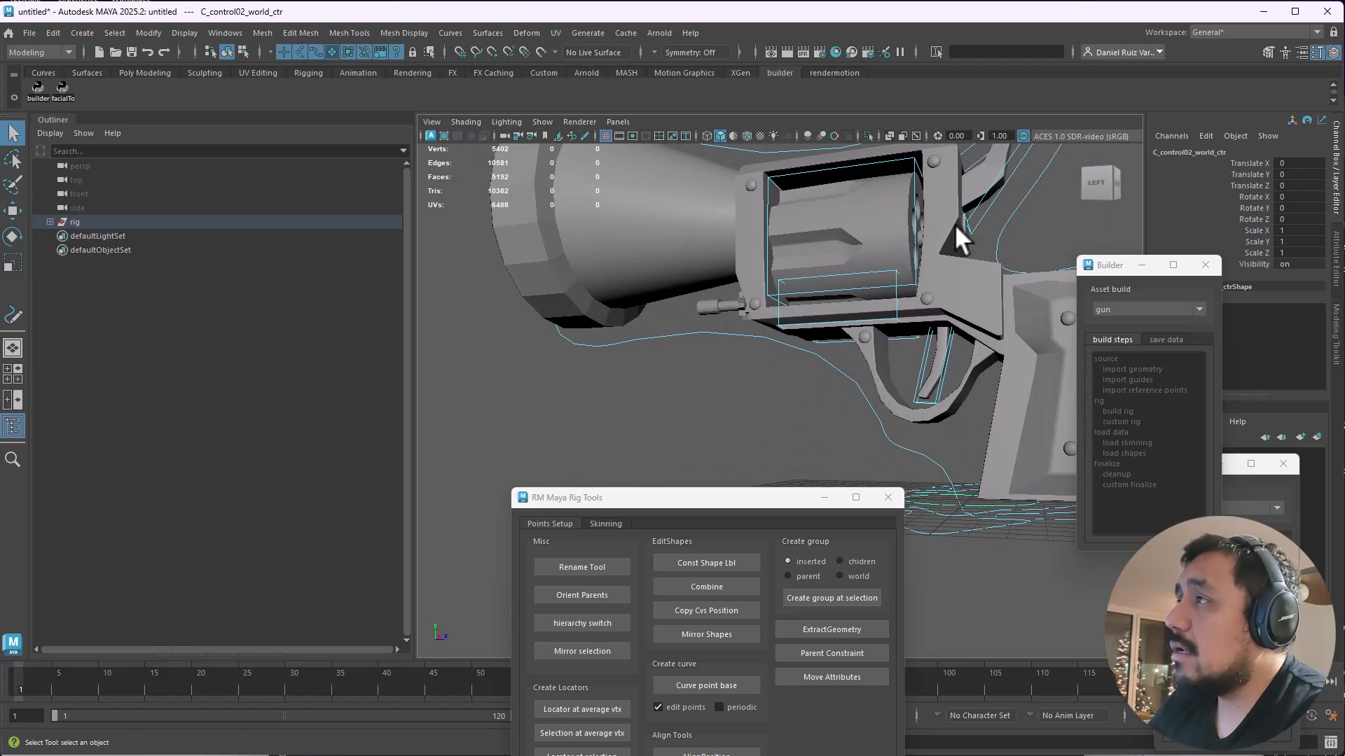
{"action": "left_click", "coordinate": [957, 277]}
{"action": "left_click", "coordinate": [768, 302]}
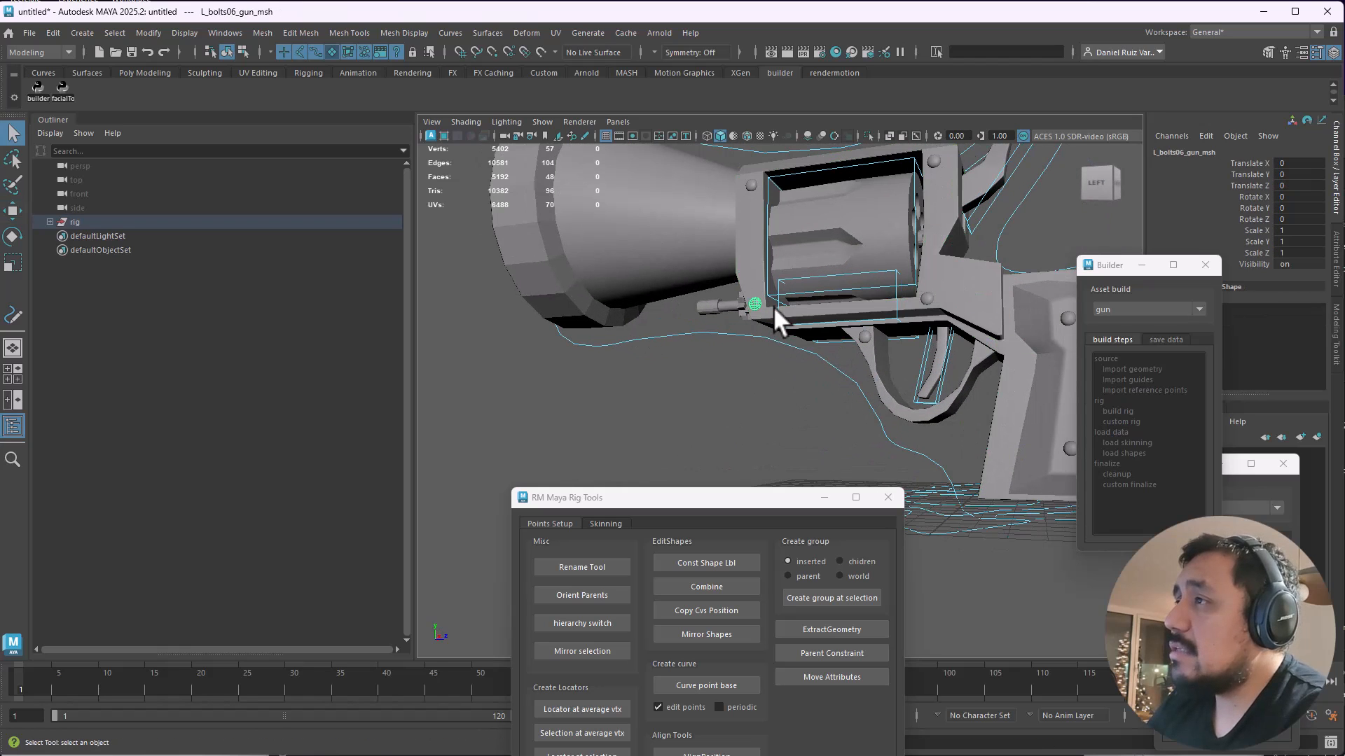
{"action": "left_click_drag", "start_coordinate": [1121, 265], "coordinate": [1014, 478]}
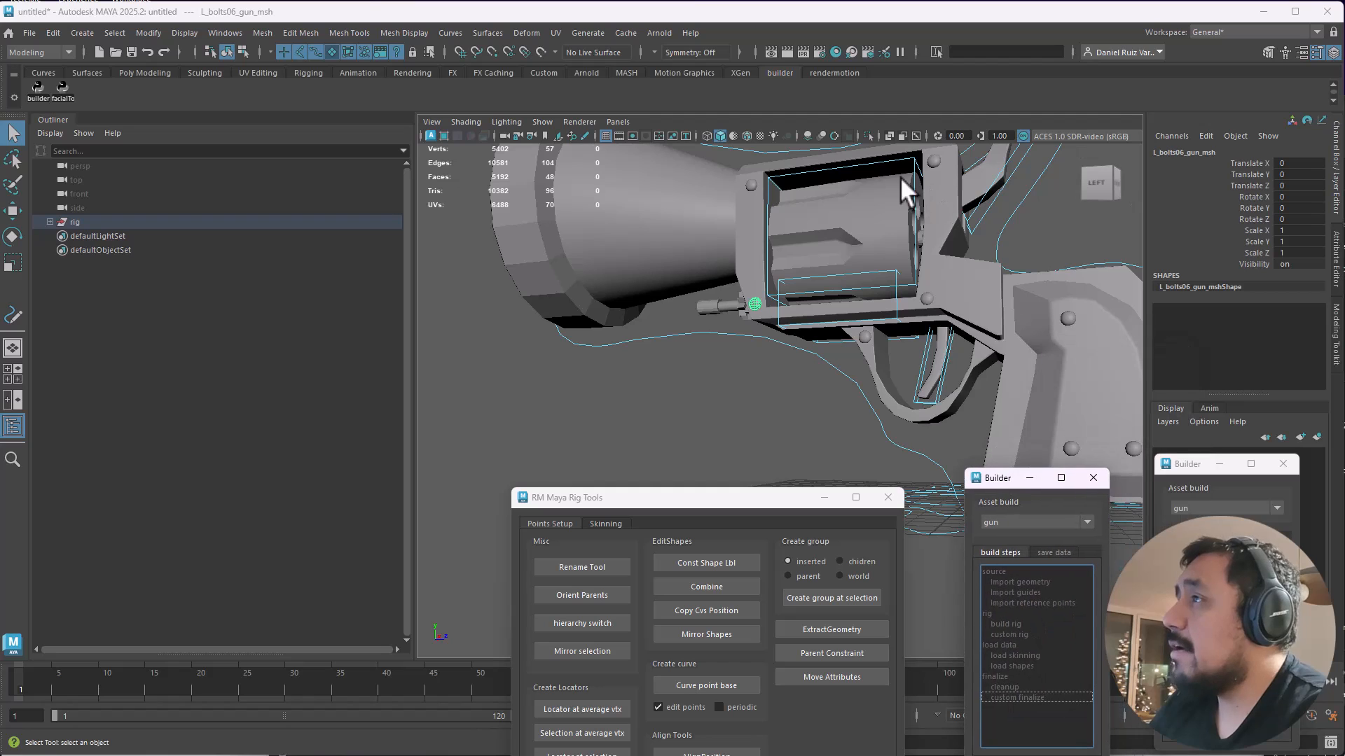
{"action": "left_click", "coordinate": [935, 162], "text": "shift"}
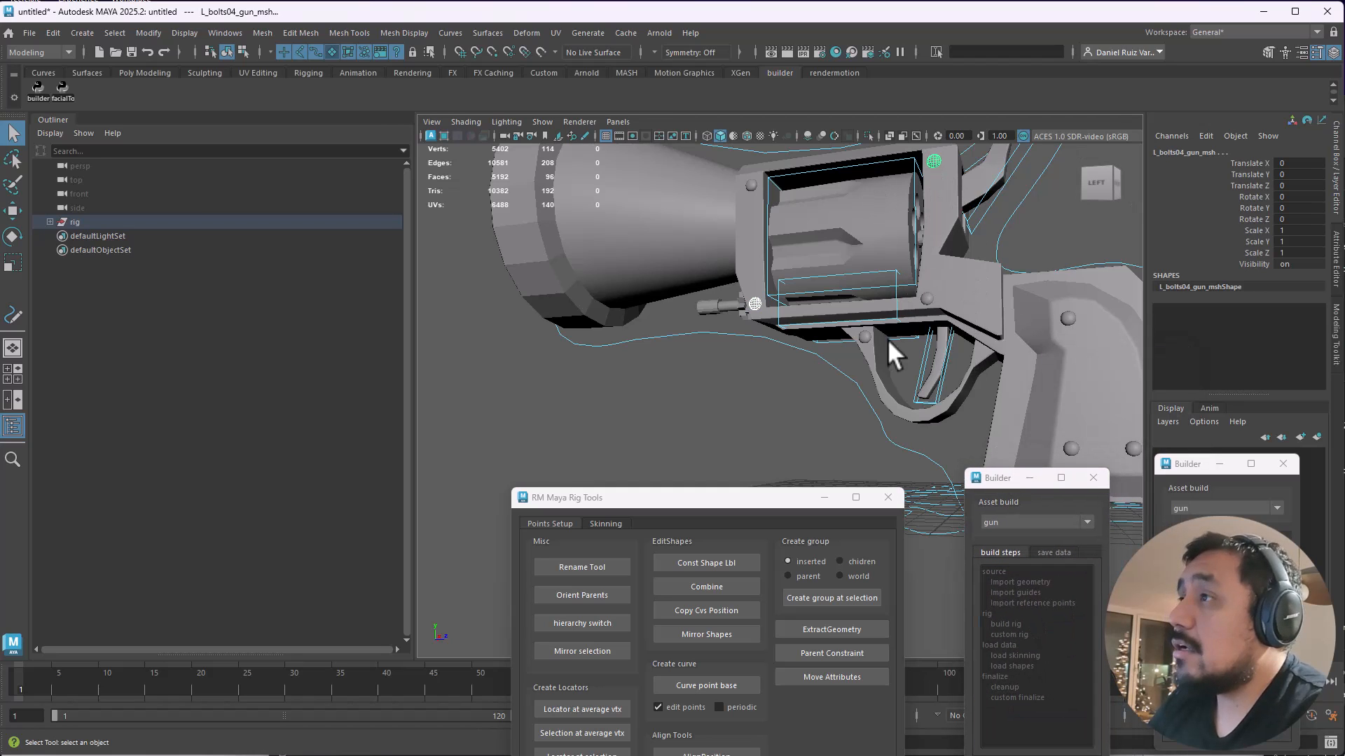
Step: Display the gun in wireframe with its grip and remaining bolts in view
{"action": "left_click_drag", "start_coordinate": [821, 278], "coordinate": [915, 347], "text": "alt"}
{"action": "scroll", "coordinate": [914, 347], "scroll_direction": "down", "scroll_amount": 2}
{"action": "middle_click_drag", "start_coordinate": [994, 413], "coordinate": [830, 364], "text": "alt"}
{"action": "key", "text": "4"}
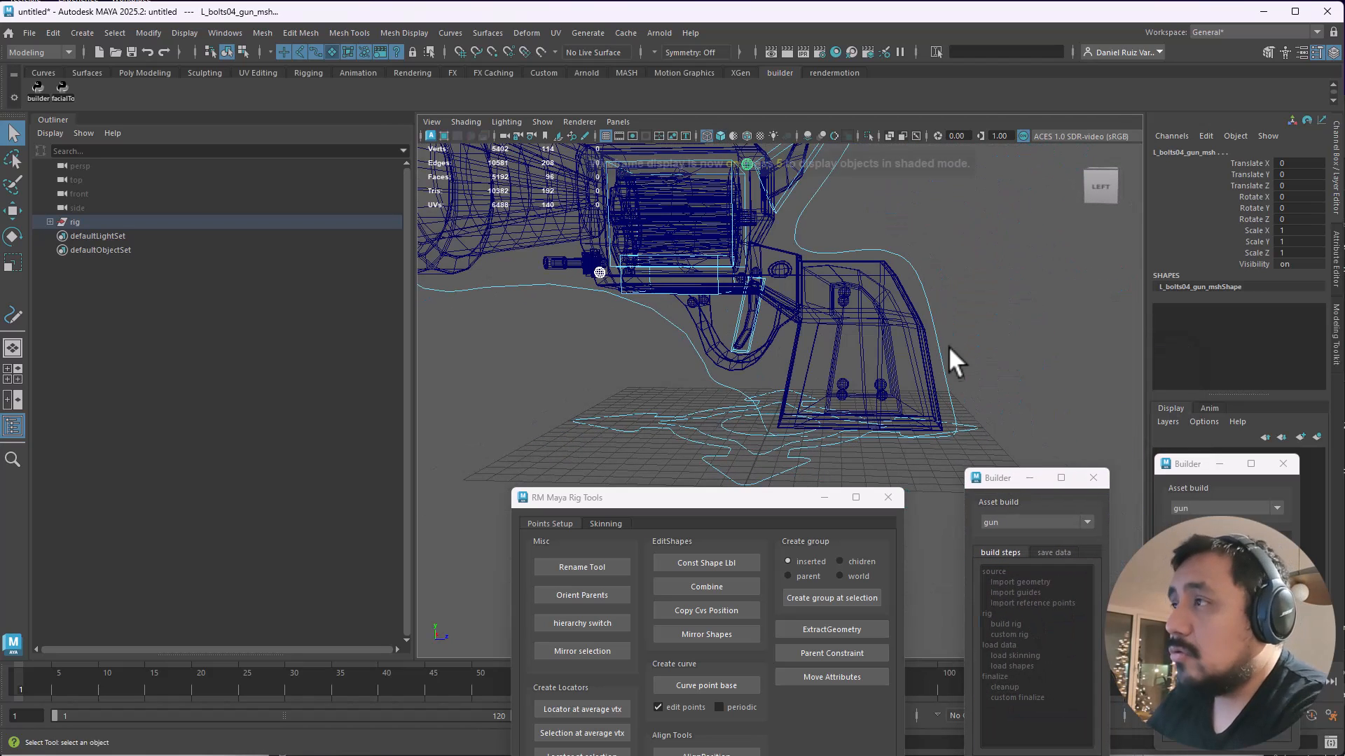
Step: Expand the rig hierarchy's geo and systems groups and open C_system00_gauche_grp to reach its nodes
{"action": "left_click", "coordinate": [848, 330]}
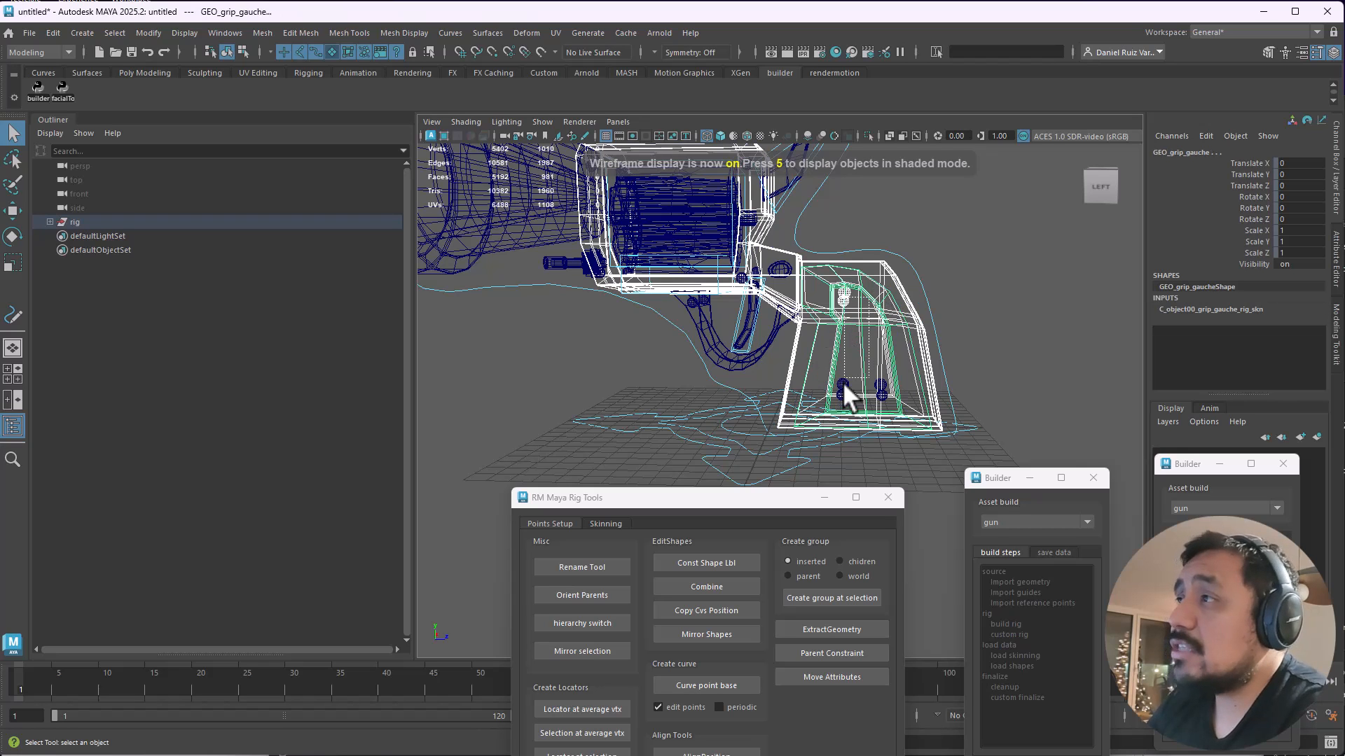
{"action": "left_click", "coordinate": [890, 314]}
{"action": "left_click", "coordinate": [50, 221]}
{"action": "left_click", "coordinate": [58, 264]}
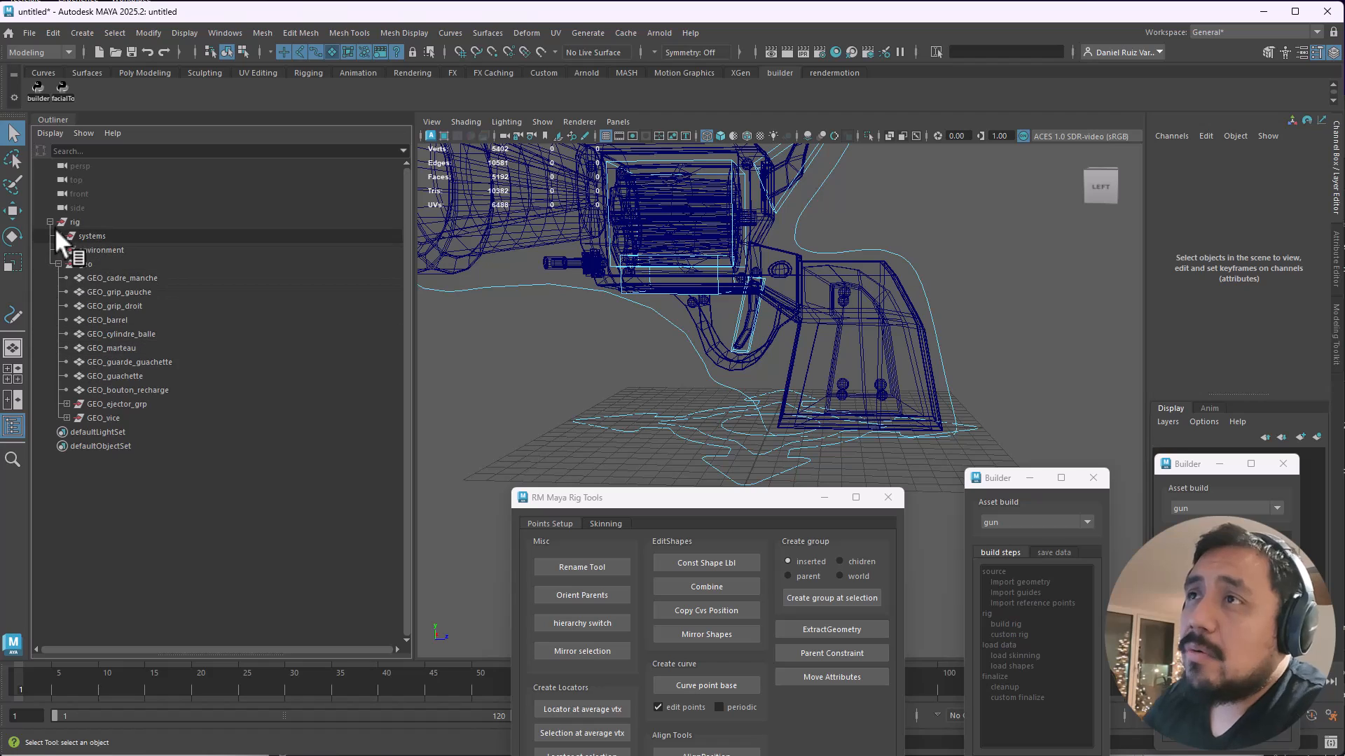
{"action": "left_click", "coordinate": [58, 236]}
{"action": "left_click", "coordinate": [166, 306]}
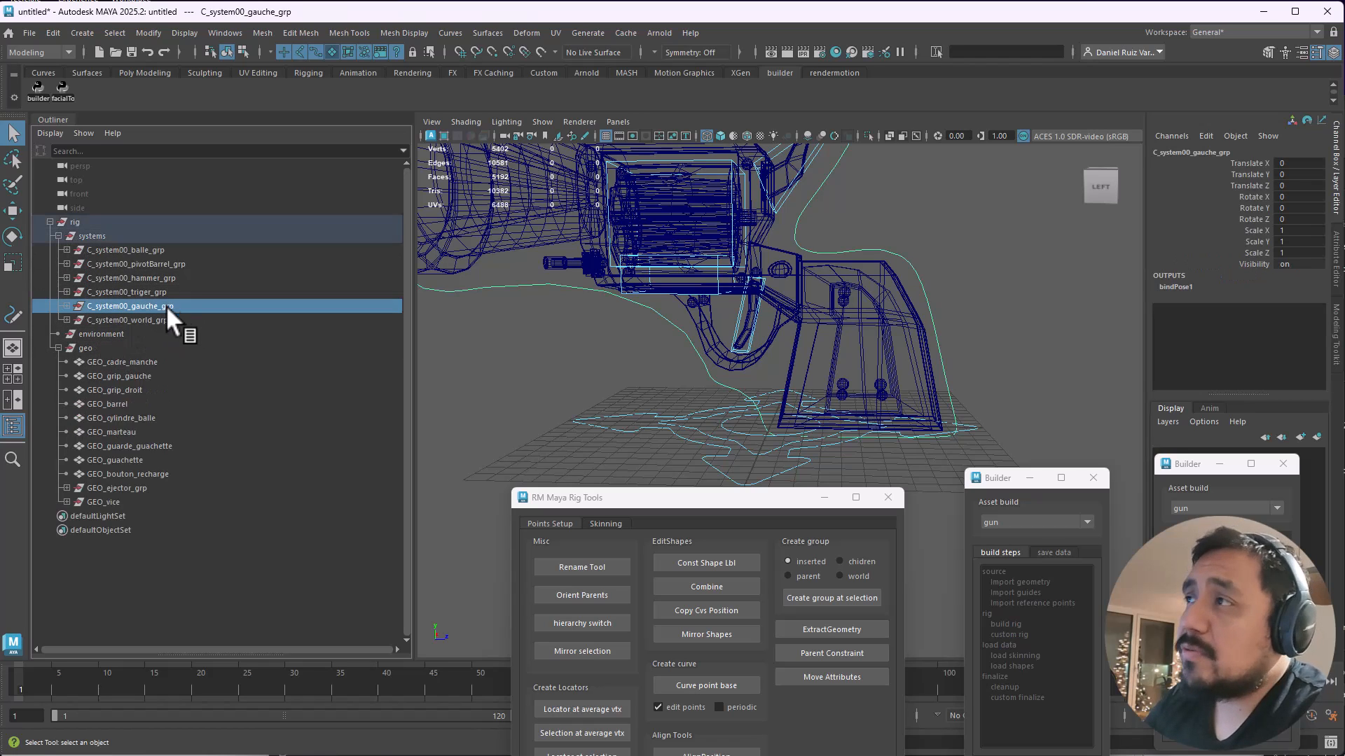
{"action": "left_click", "coordinate": [66, 306]}
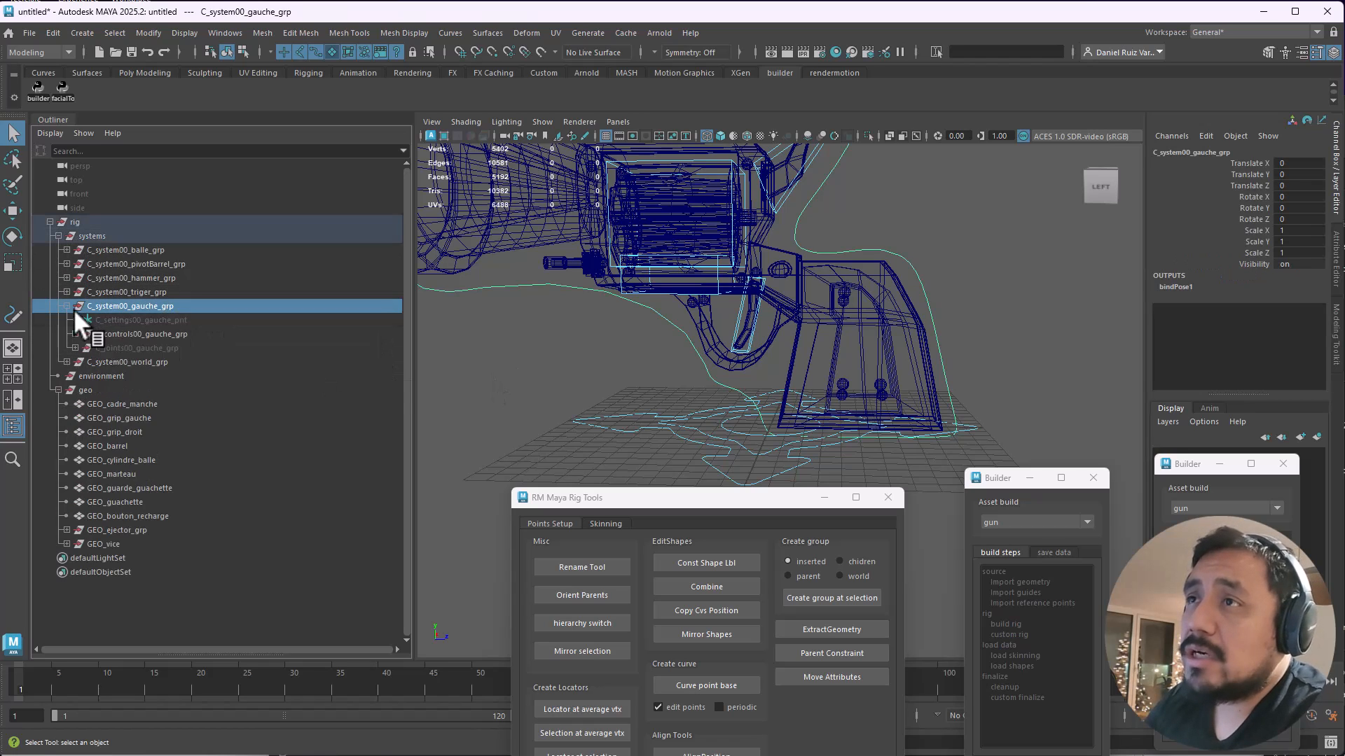
Step: Unhide C_settings00_gauche_pnt and select the C_object00_gauche_jnt joint inside the grip
{"action": "left_click", "coordinate": [148, 320]}
{"action": "key", "text": "shift+h"}
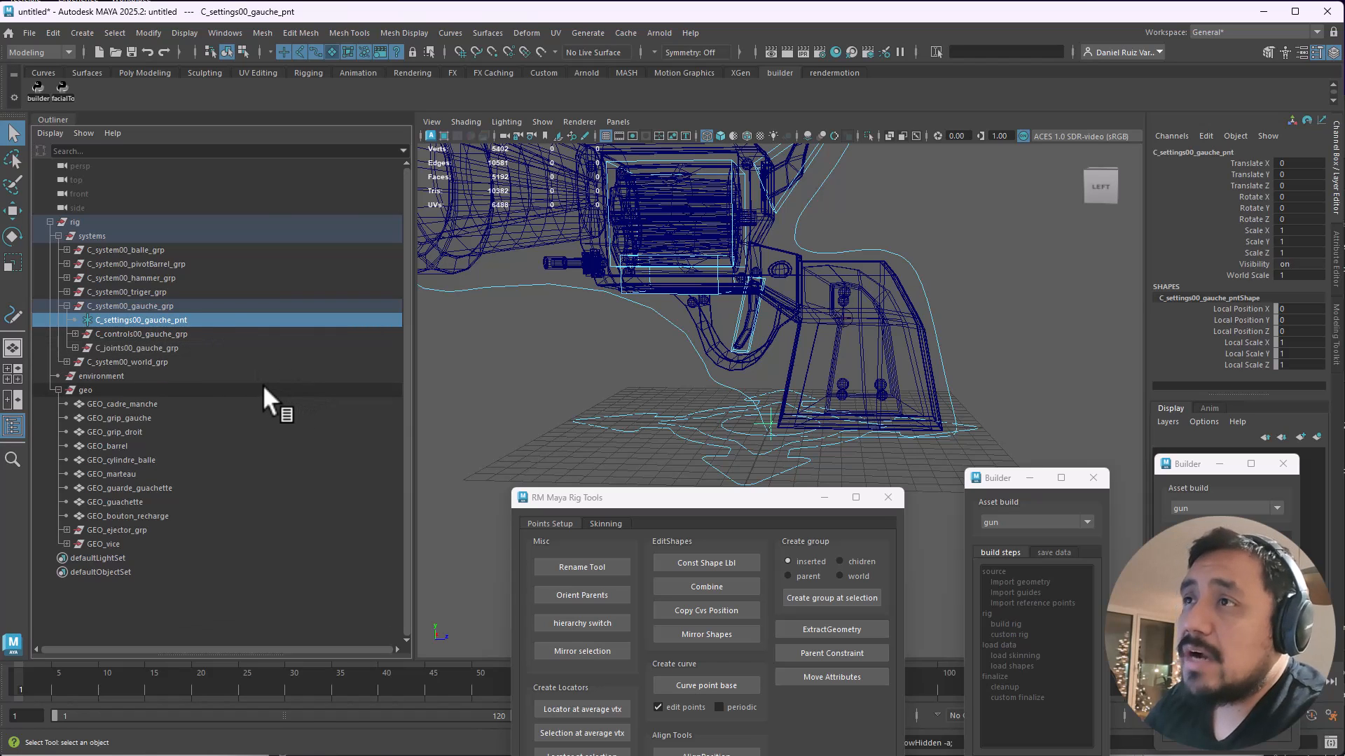
{"action": "left_click", "coordinate": [841, 324]}
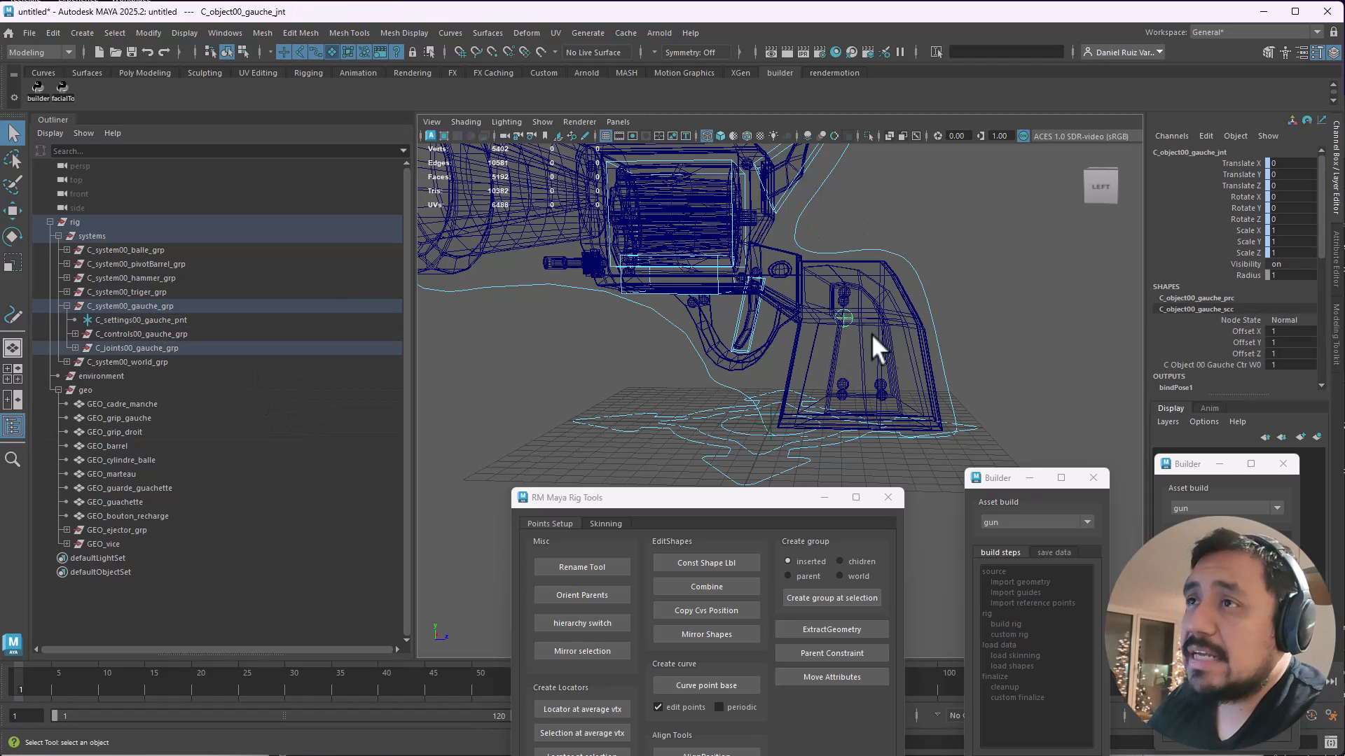
{"action": "middle_click_drag", "start_coordinate": [752, 263], "coordinate": [758, 267], "text": "alt"}
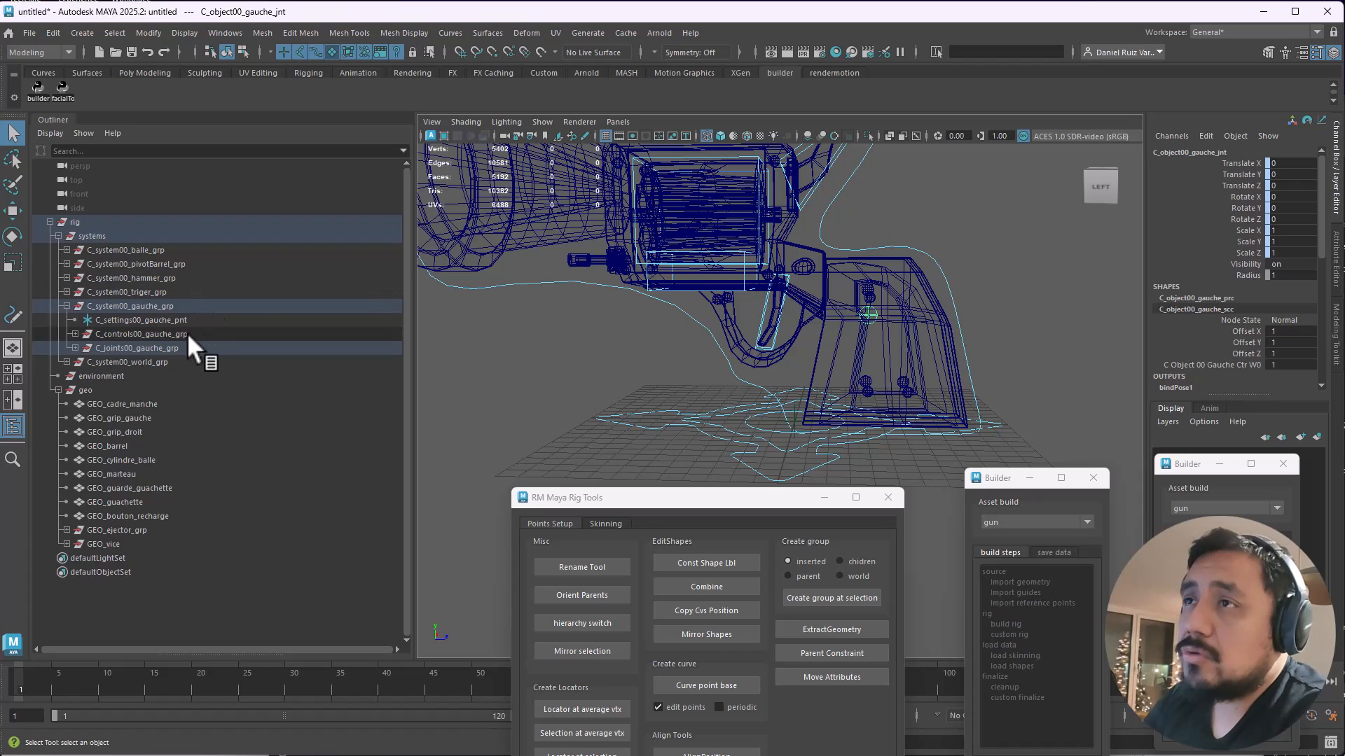
Step: Hide C_settings00_gauche_pnt, show it again, and reselect the grip joint C_object00_gauche_jnt
{"action": "left_click", "coordinate": [202, 322]}
{"action": "key", "text": "ctrl+h"}
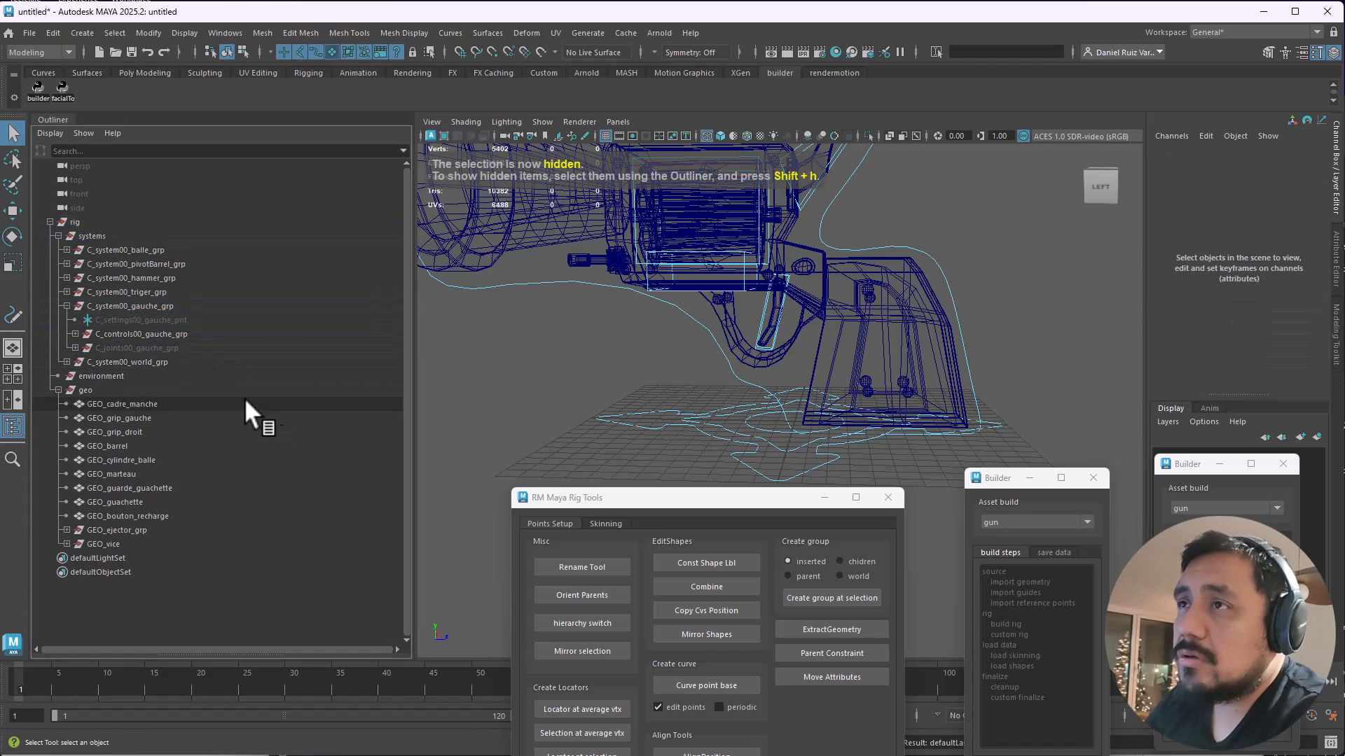
{"action": "left_click", "coordinate": [178, 321]}
{"action": "key", "text": "shift+h"}
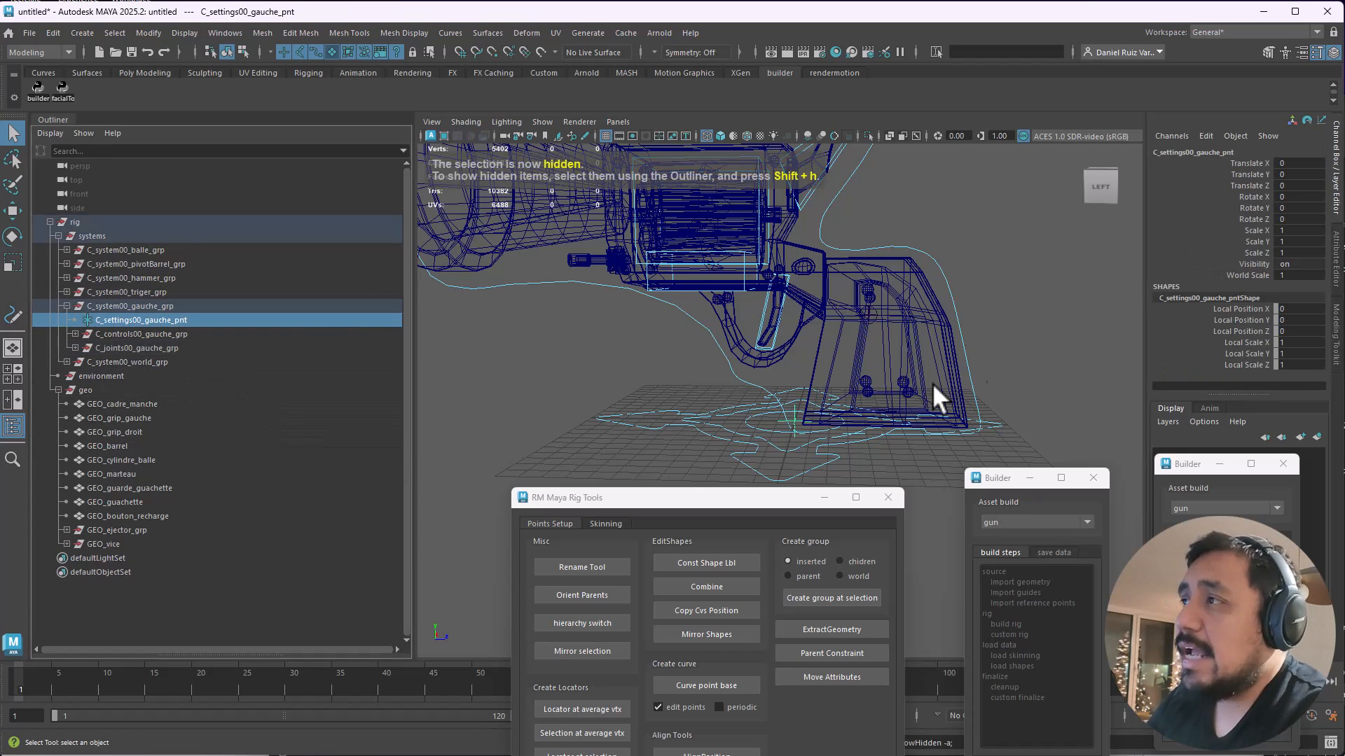
{"action": "left_click", "coordinate": [886, 308]}
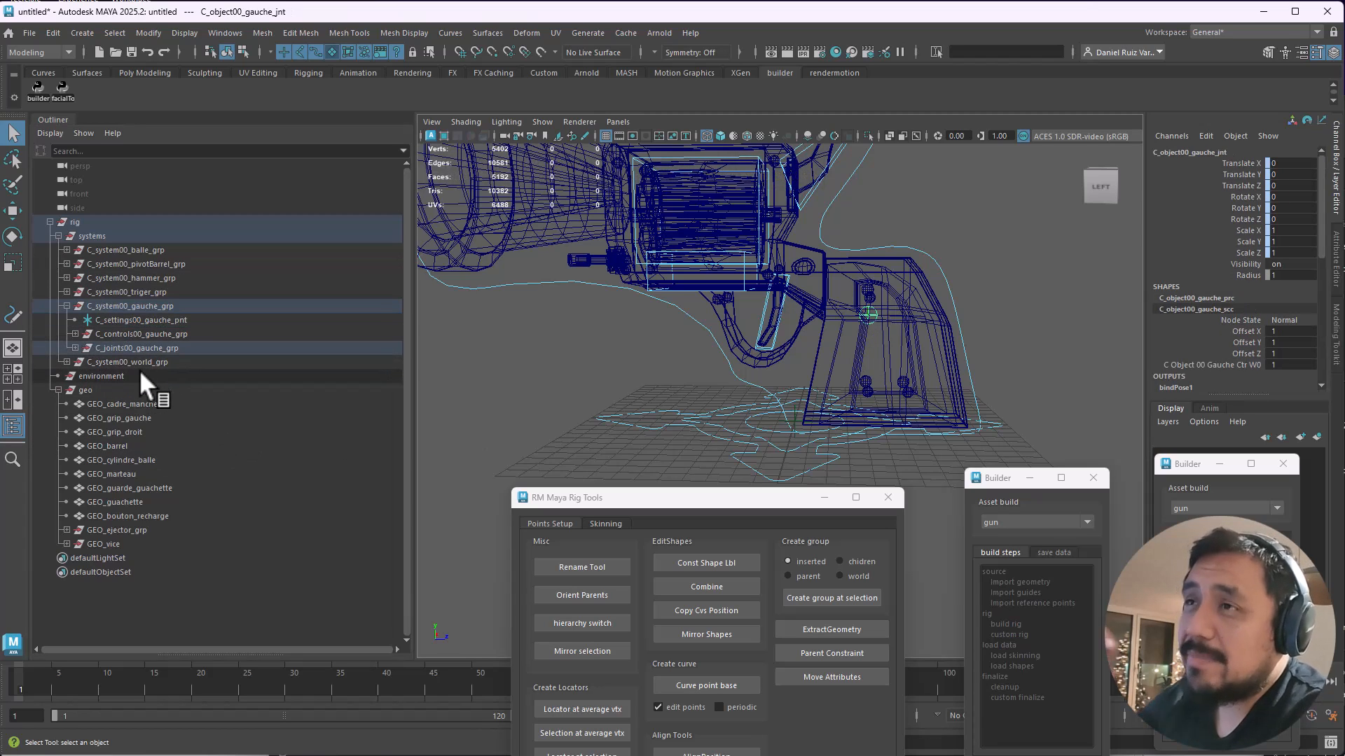
Step: Display the gun shaded and check the three grip bolts L_bolts02, L_bolts01 and L_bolts00 for skin inputs by selecting each
{"action": "middle_click_drag", "start_coordinate": [713, 287], "coordinate": [707, 352], "text": "alt"}
{"action": "right_click_drag", "start_coordinate": [707, 352], "coordinate": [755, 388], "text": "alt"}
{"action": "middle_click_drag", "start_coordinate": [763, 412], "coordinate": [787, 441], "text": "alt"}
{"action": "key", "text": "5"}
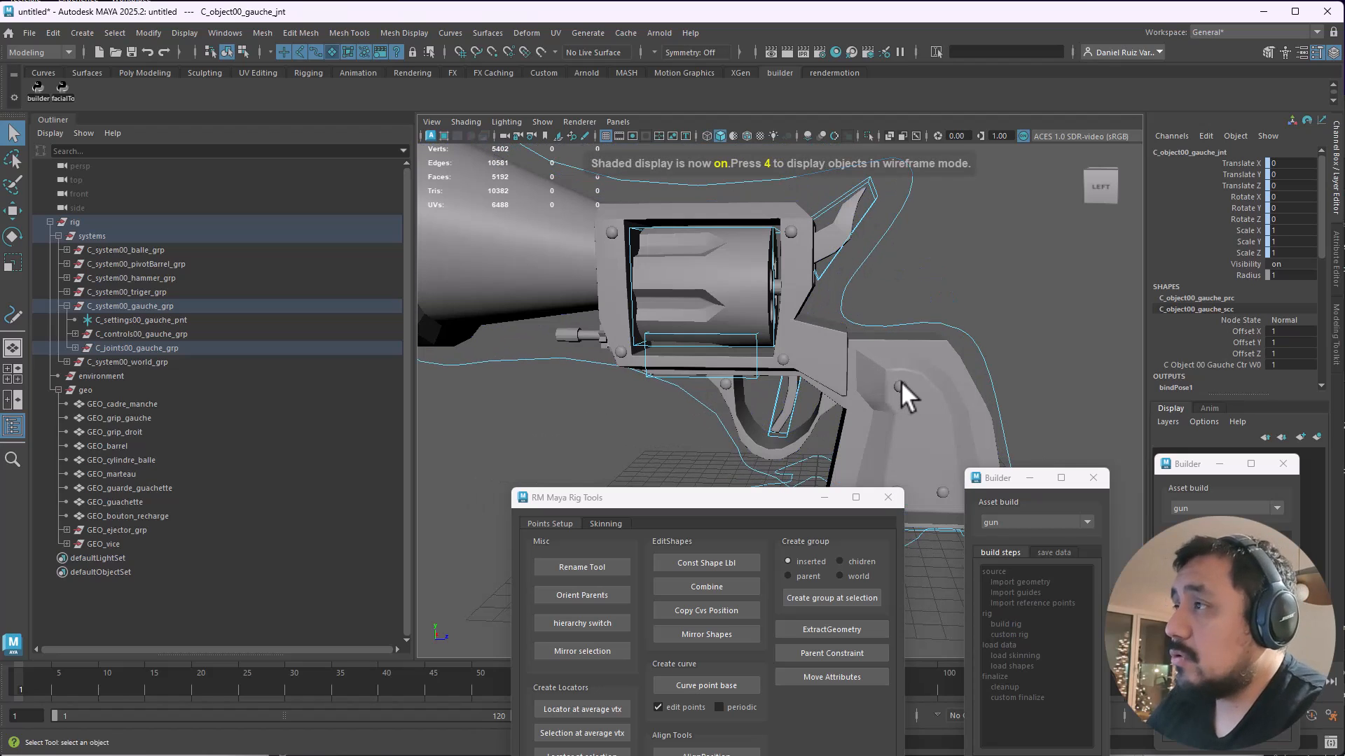
{"action": "left_click", "coordinate": [901, 384]}
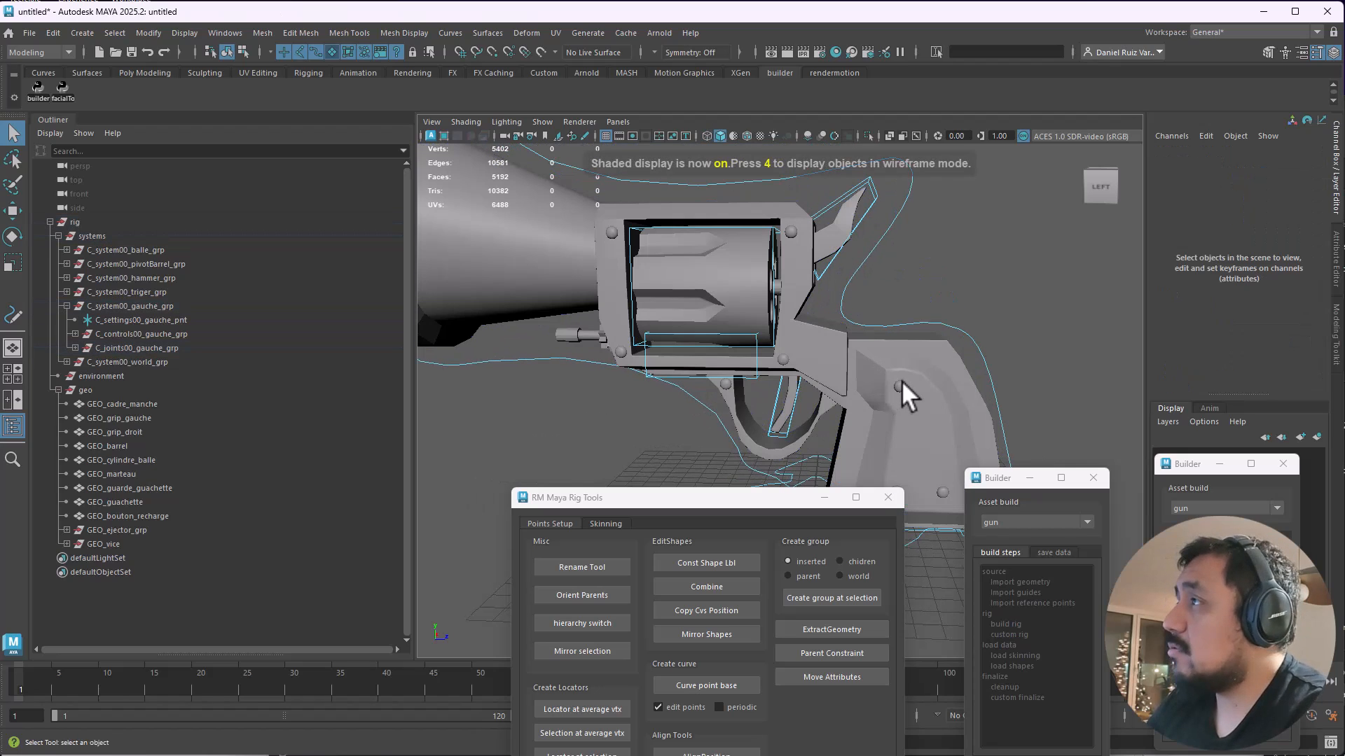
{"action": "left_click", "coordinate": [788, 359]}
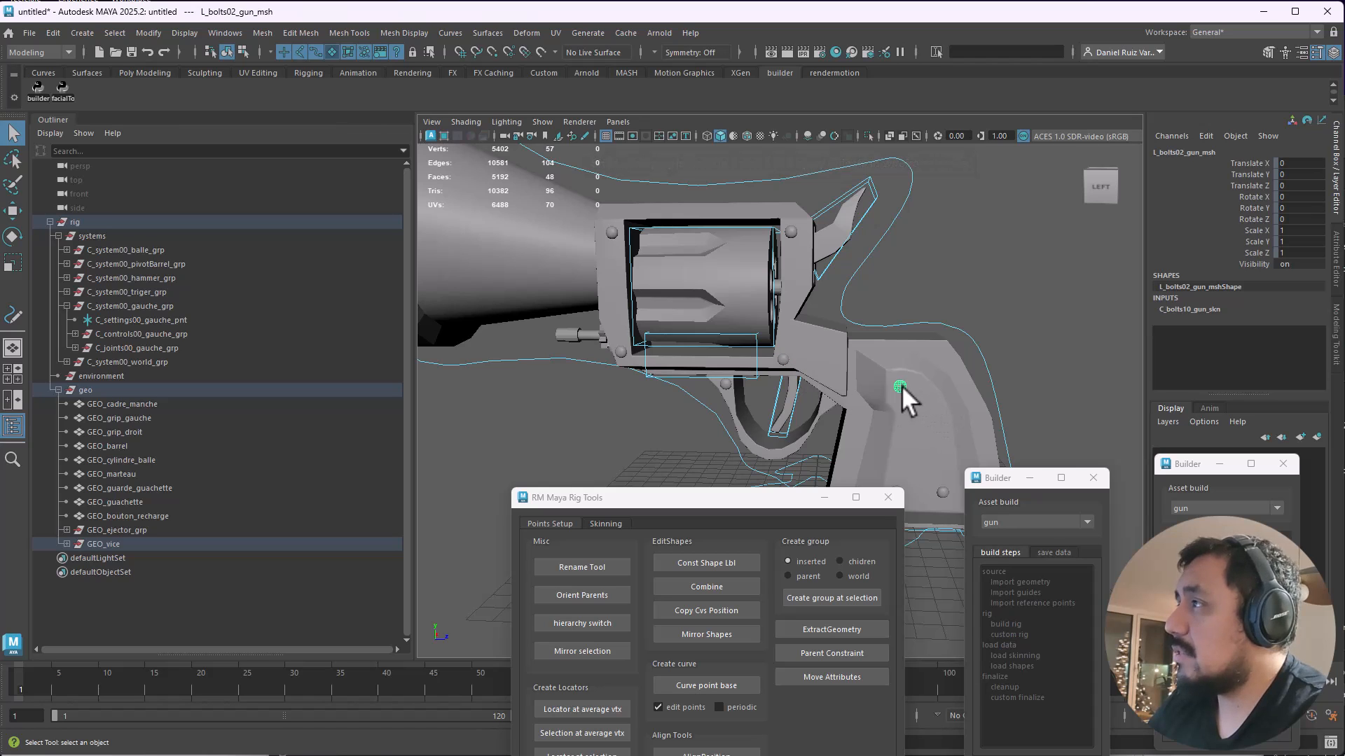
{"action": "left_click_drag", "start_coordinate": [901, 389], "coordinate": [935, 438], "text": "alt"}
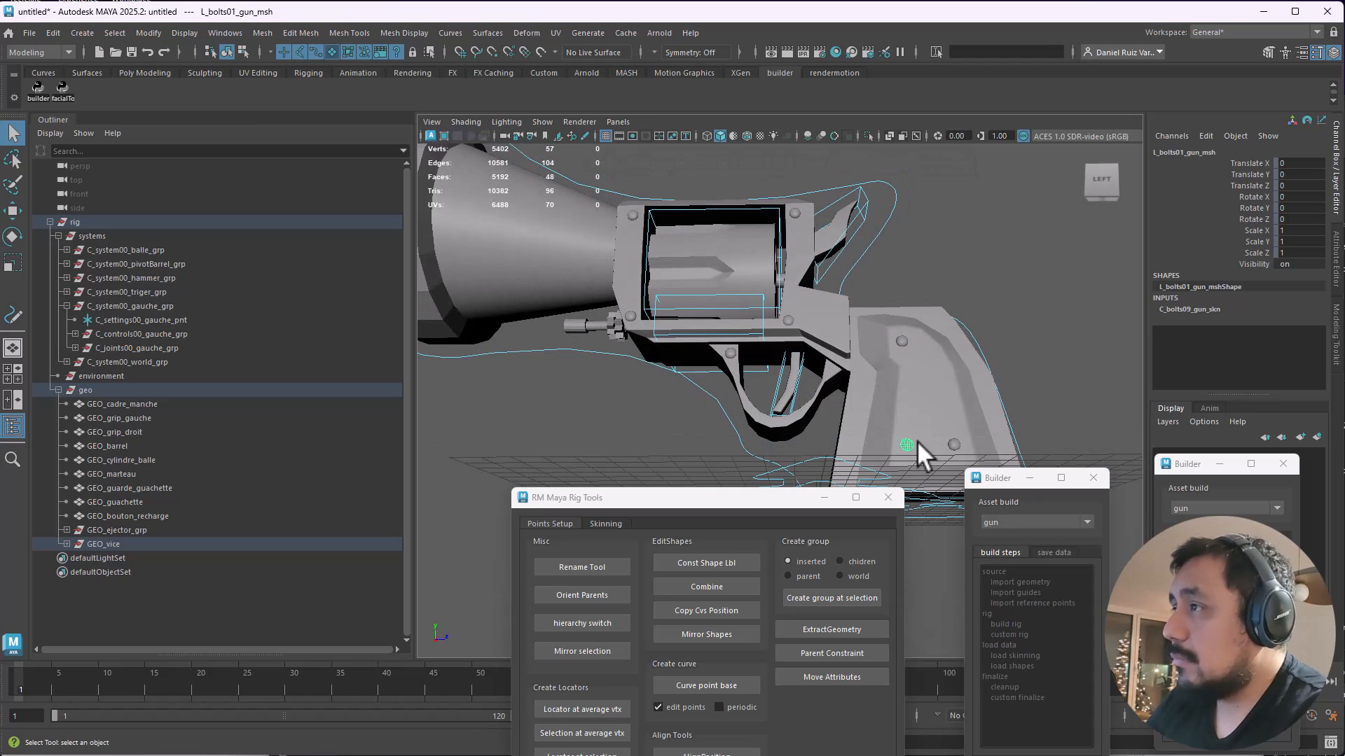
{"action": "left_click", "coordinate": [962, 444]}
{"action": "left_click", "coordinate": [956, 442]}
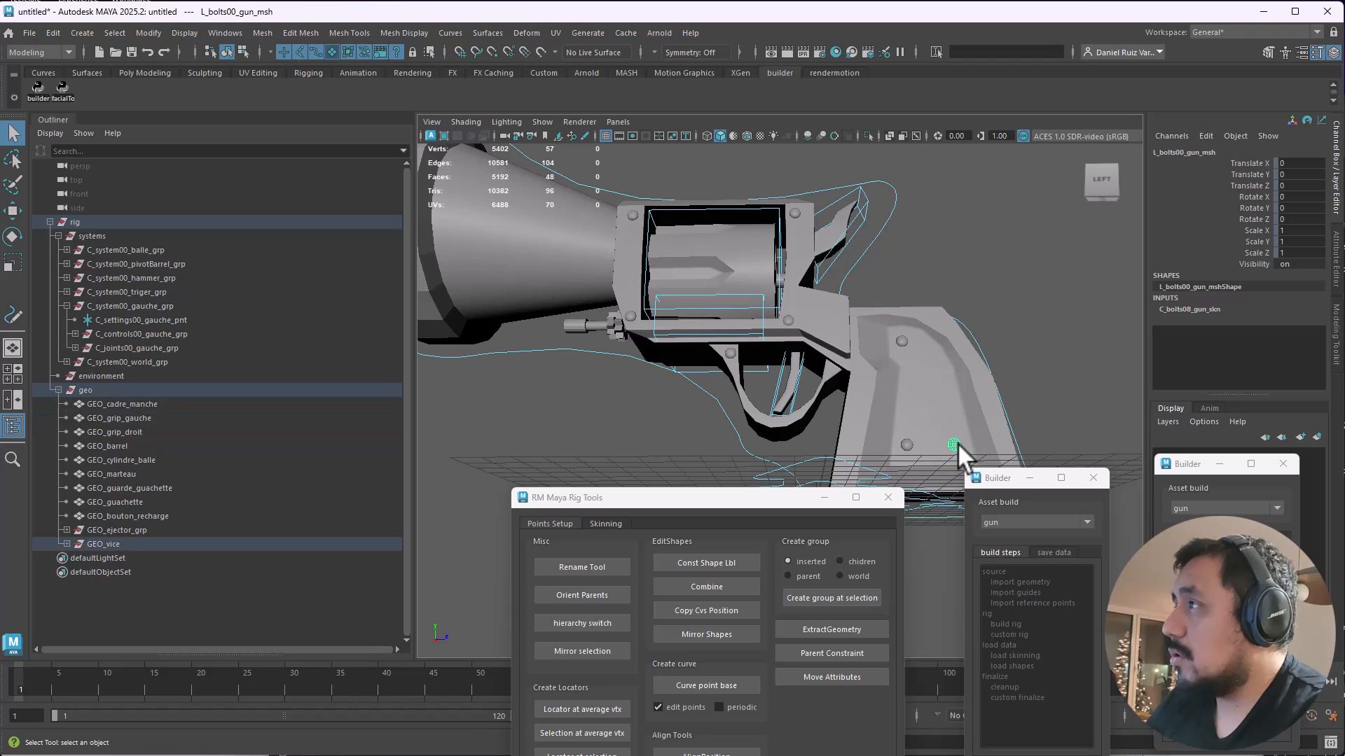
{"action": "left_click", "coordinate": [904, 441]}
Step: Move C_control02_world_ctr freehand by about 9.19 in Y and 11.32 in Z to test which bolts follow the gun
{"action": "middle_click_drag", "start_coordinate": [903, 438], "coordinate": [907, 415], "text": "alt"}
{"action": "left_click_drag", "start_coordinate": [907, 415], "coordinate": [796, 415], "text": "alt"}
{"action": "left_click", "coordinate": [784, 413]}
{"action": "key", "text": "w"}
{"action": "left_click_drag", "start_coordinate": [834, 361], "coordinate": [860, 314]}
Step: Select the detached bolts L_bolts04_gun_msh and L_bolts06_gun_msh and locate them under GEO_vice in the hierarchy
{"action": "left_click", "coordinate": [764, 171]}
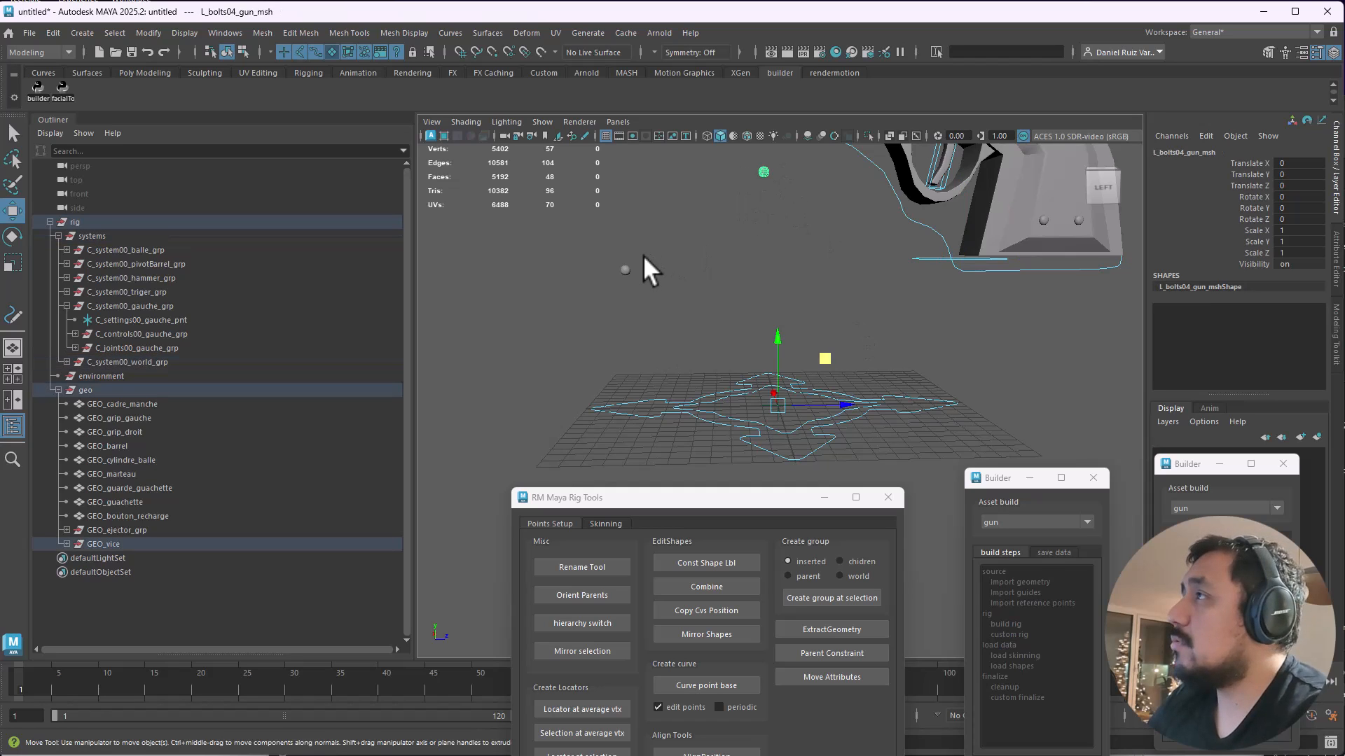
{"action": "left_click", "coordinate": [626, 270], "text": "shift"}
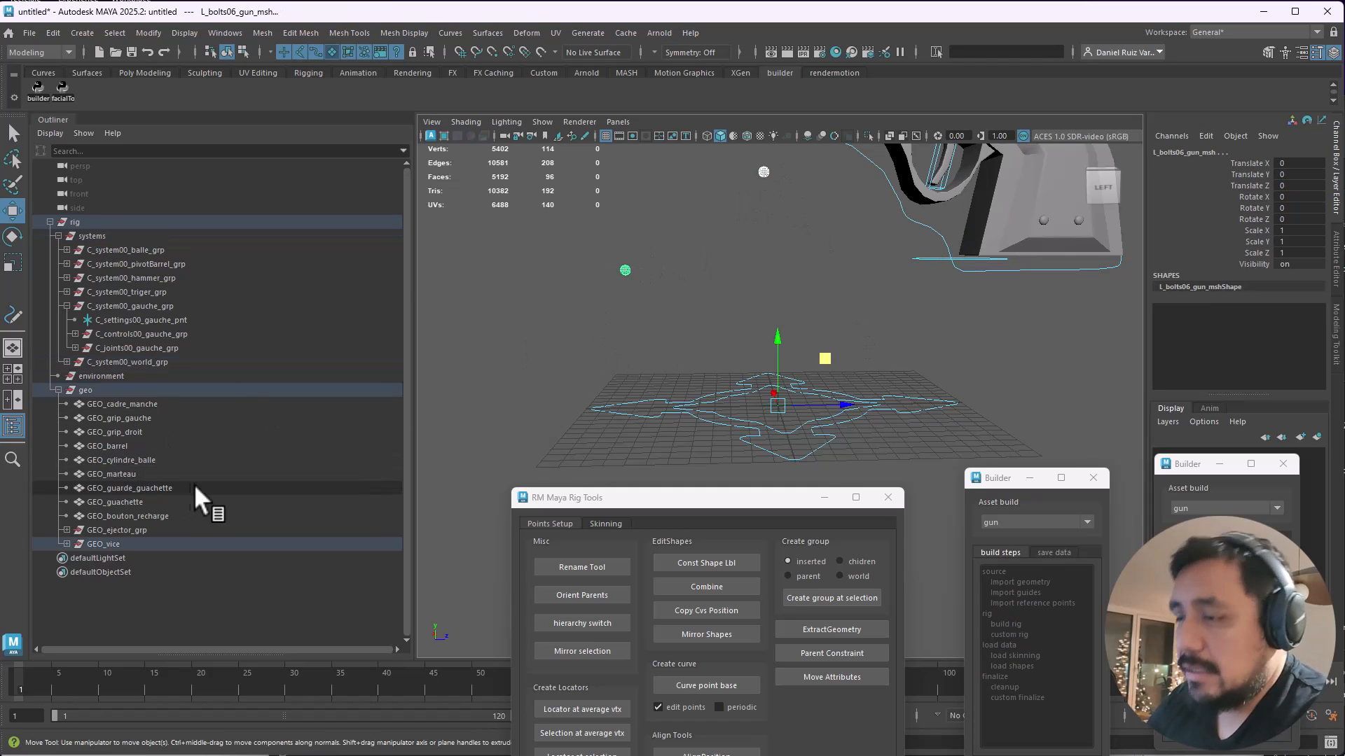
{"action": "key", "text": "f"}
{"action": "left_click_drag", "start_coordinate": [998, 268], "coordinate": [942, 305], "text": "alt"}
Step: Reset Translate X, Y and Z of C_control02_world_ctr to 0
{"action": "left_click", "coordinate": [941, 305]}
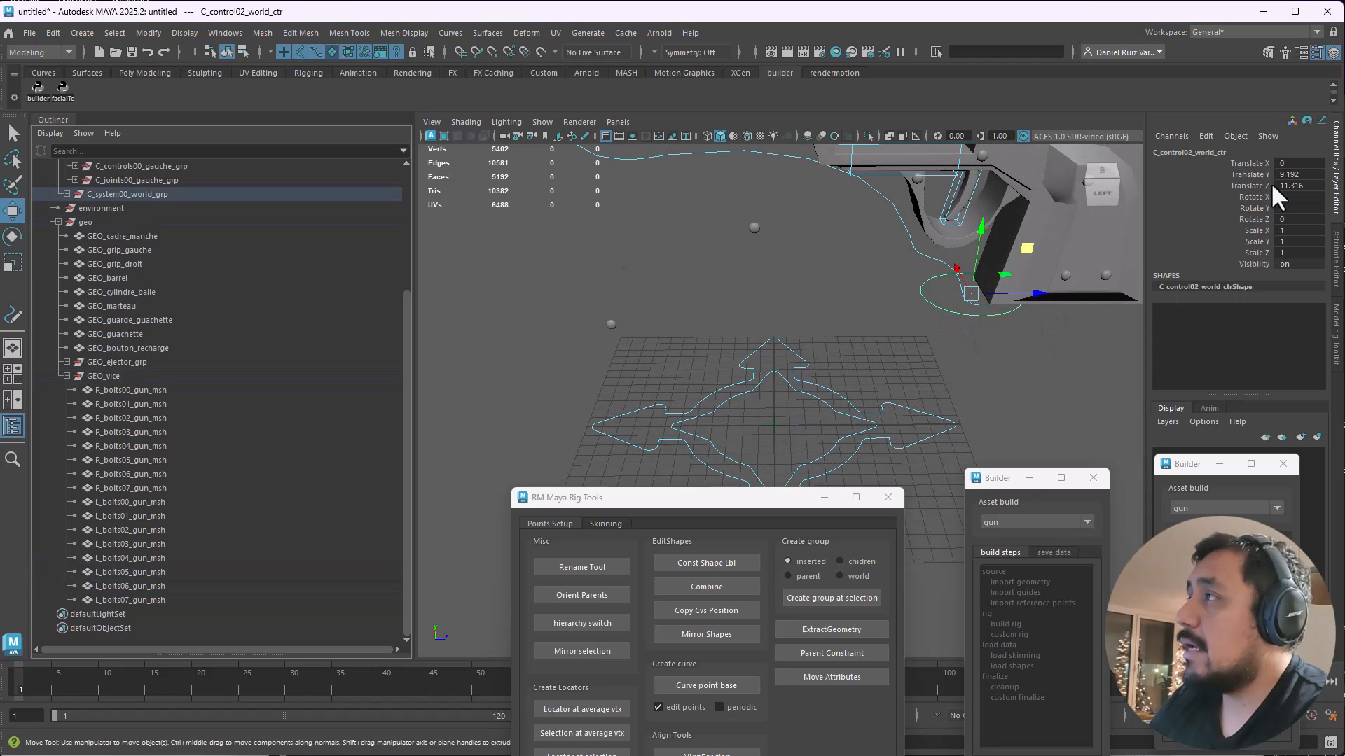
{"action": "left_click_drag", "start_coordinate": [1300, 163], "coordinate": [1300, 187]}
{"action": "type", "text": "0"}
{"action": "key", "text": "Return"}
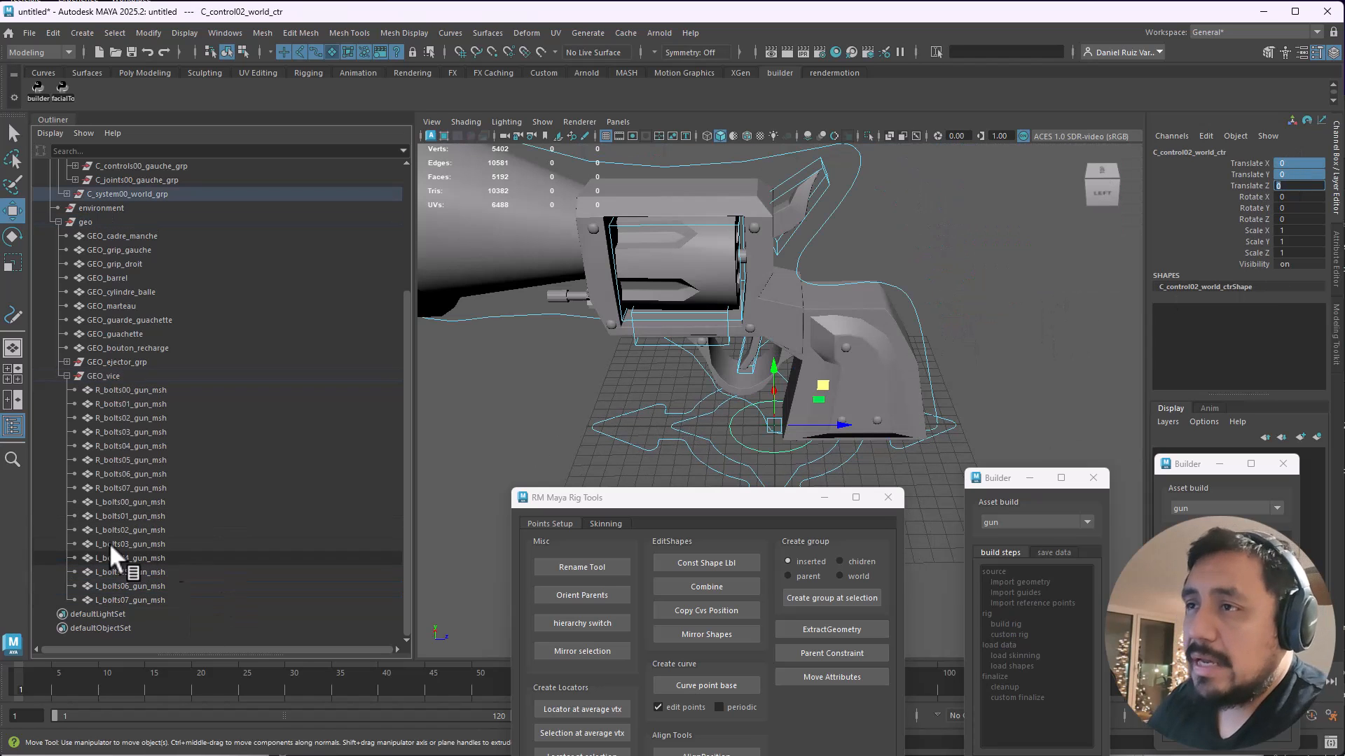
Step: Bind L_bolts04_gun_msh and L_bolts06_gun_msh to the C_object00_gauche_jnt joint using Bind Skin
{"action": "left_click", "coordinate": [140, 558]}
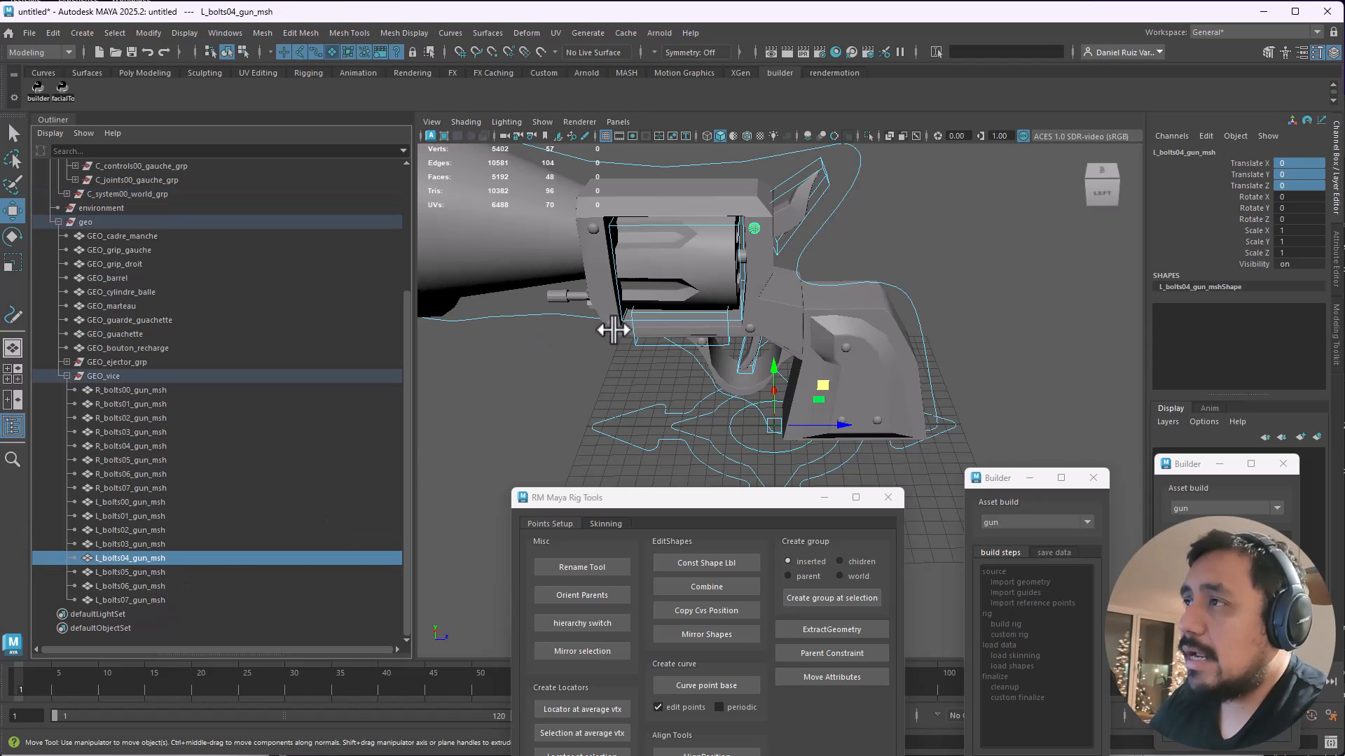
{"action": "left_click", "coordinate": [138, 585], "text": "ctrl"}
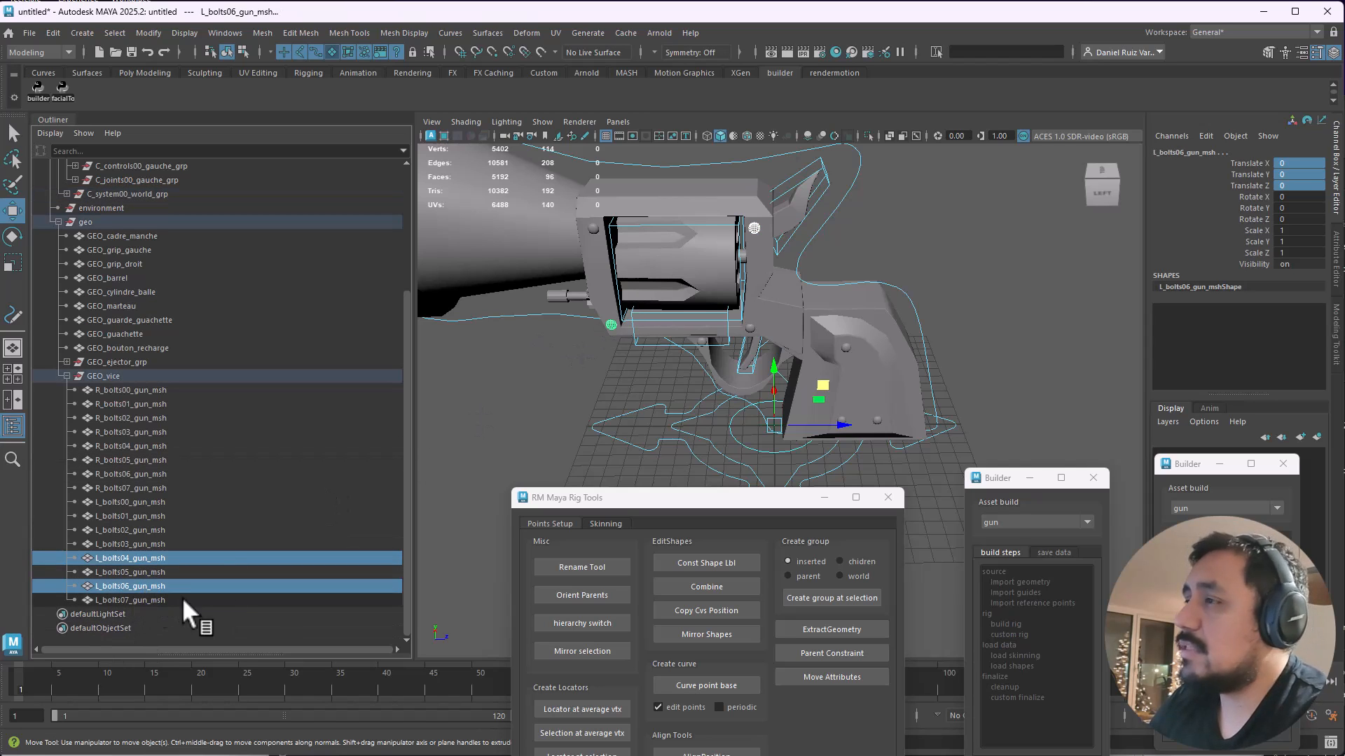
{"action": "left_click_drag", "start_coordinate": [827, 410], "coordinate": [860, 354], "text": "alt"}
{"action": "key", "text": "4"}
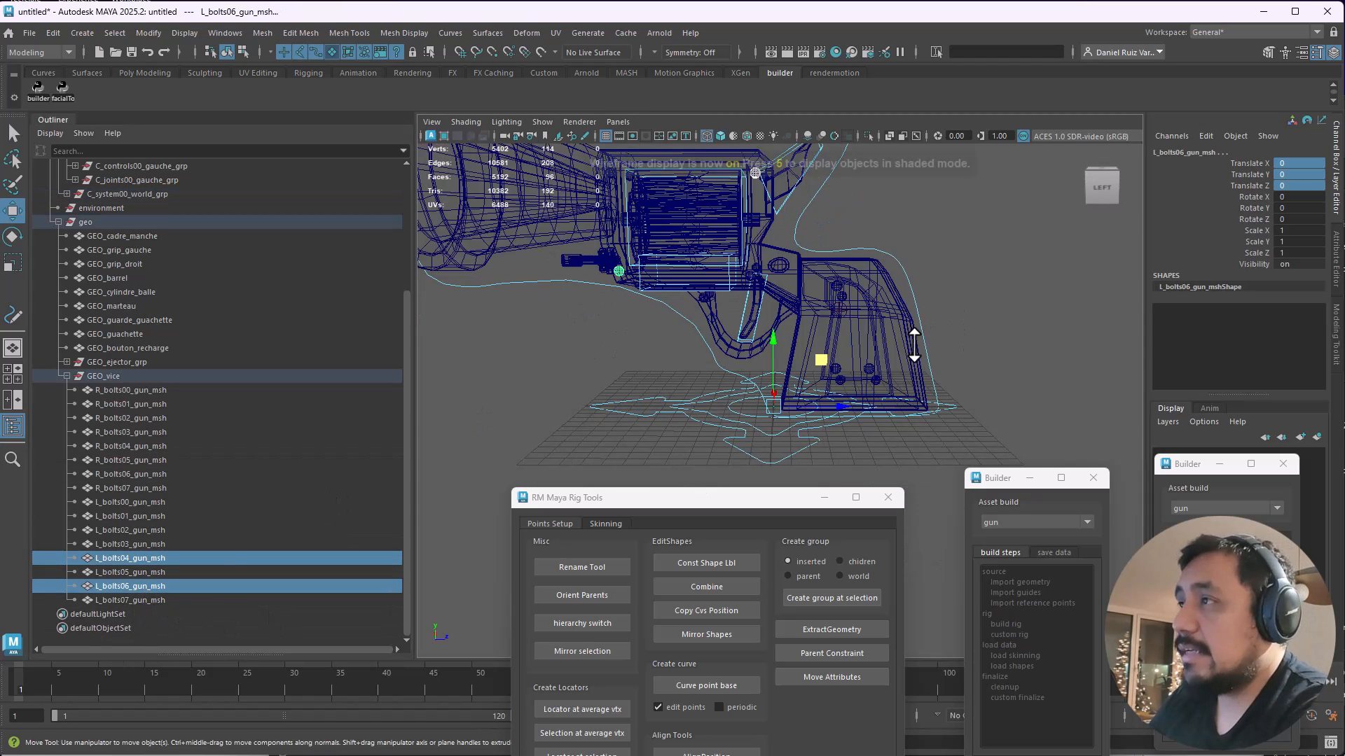
{"action": "left_click", "coordinate": [840, 310], "text": "shift"}
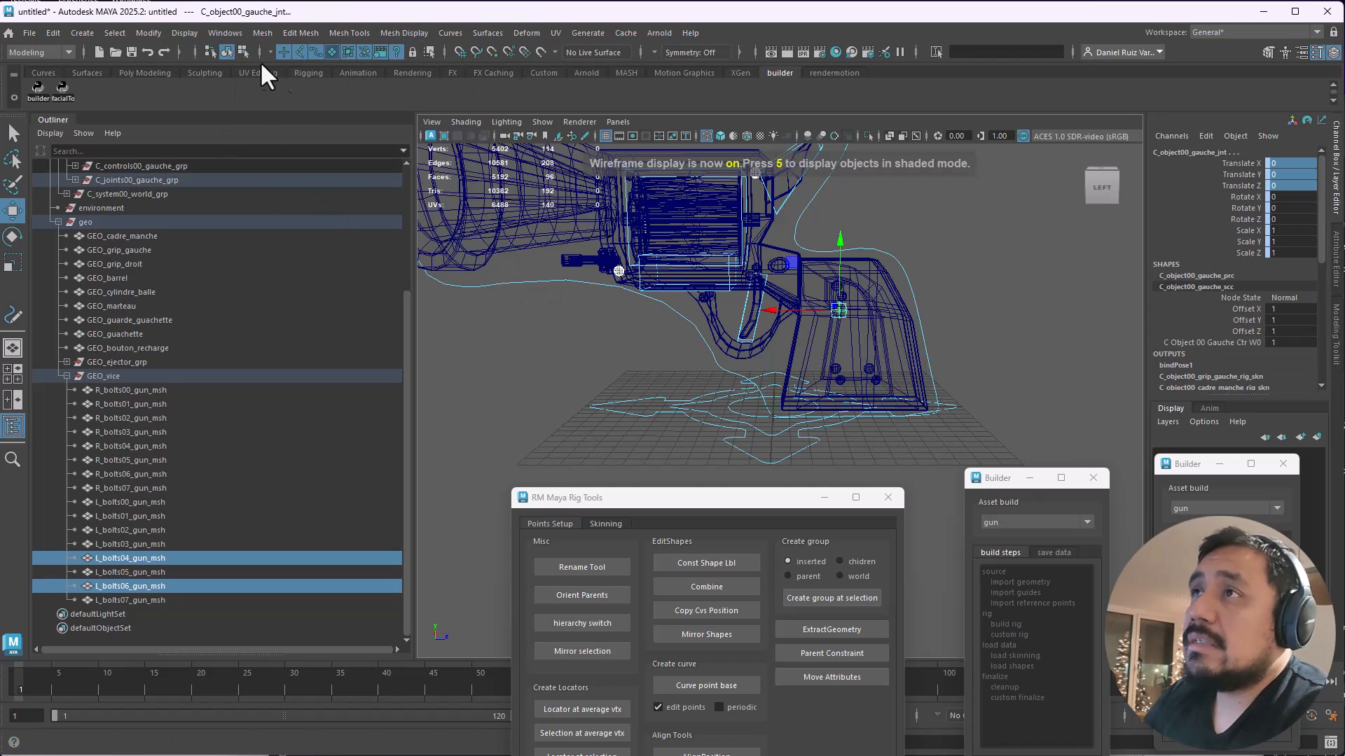
{"action": "left_click", "coordinate": [42, 48]}
{"action": "left_click", "coordinate": [36, 77]}
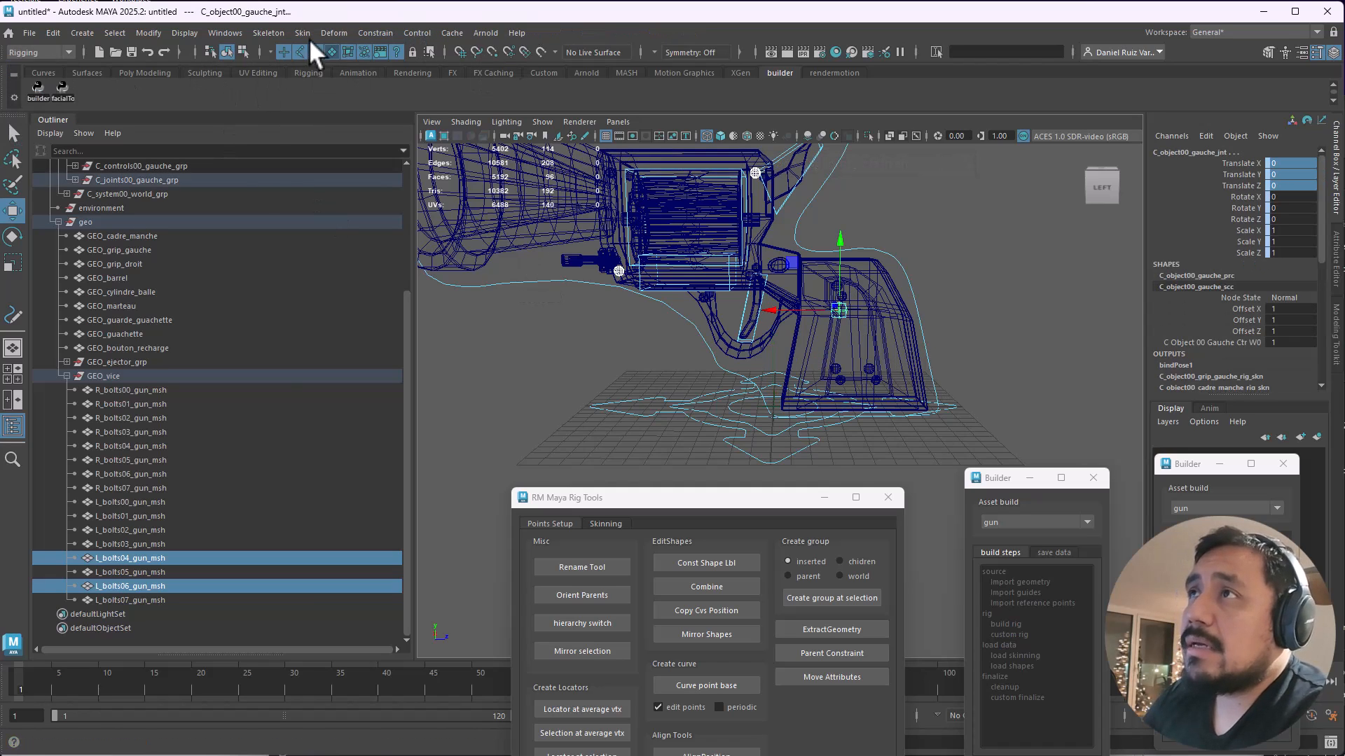
{"action": "left_click", "coordinate": [301, 31]}
{"action": "left_click", "coordinate": [333, 71]}
Step: Save the skinning of L_bolts04_gun_msh and L_bolts06_gun_msh to the gun asset's data with the Builder
{"action": "left_click_drag", "start_coordinate": [729, 499], "coordinate": [668, 290]}
{"action": "left_click_drag", "start_coordinate": [1002, 485], "coordinate": [940, 297]}
{"action": "left_click", "coordinate": [993, 365]}
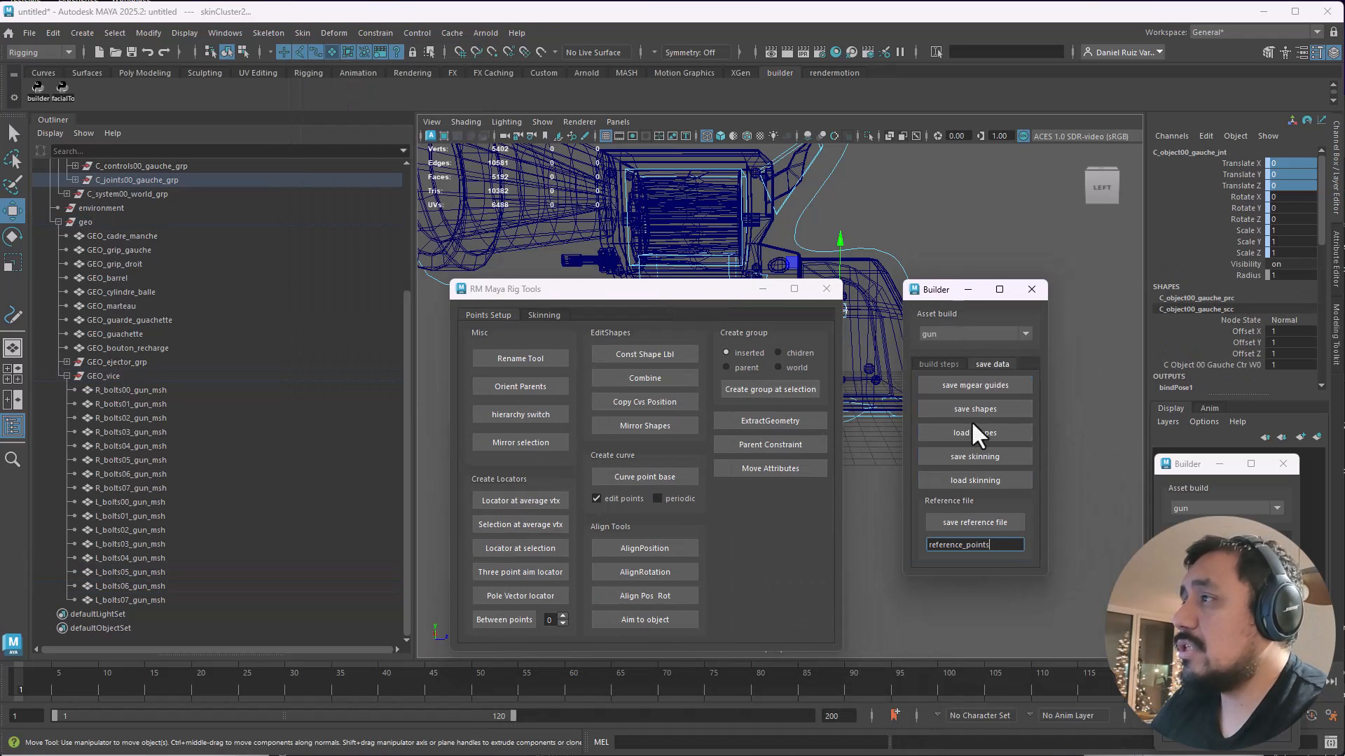
{"action": "left_click_drag", "start_coordinate": [718, 287], "coordinate": [672, 493]}
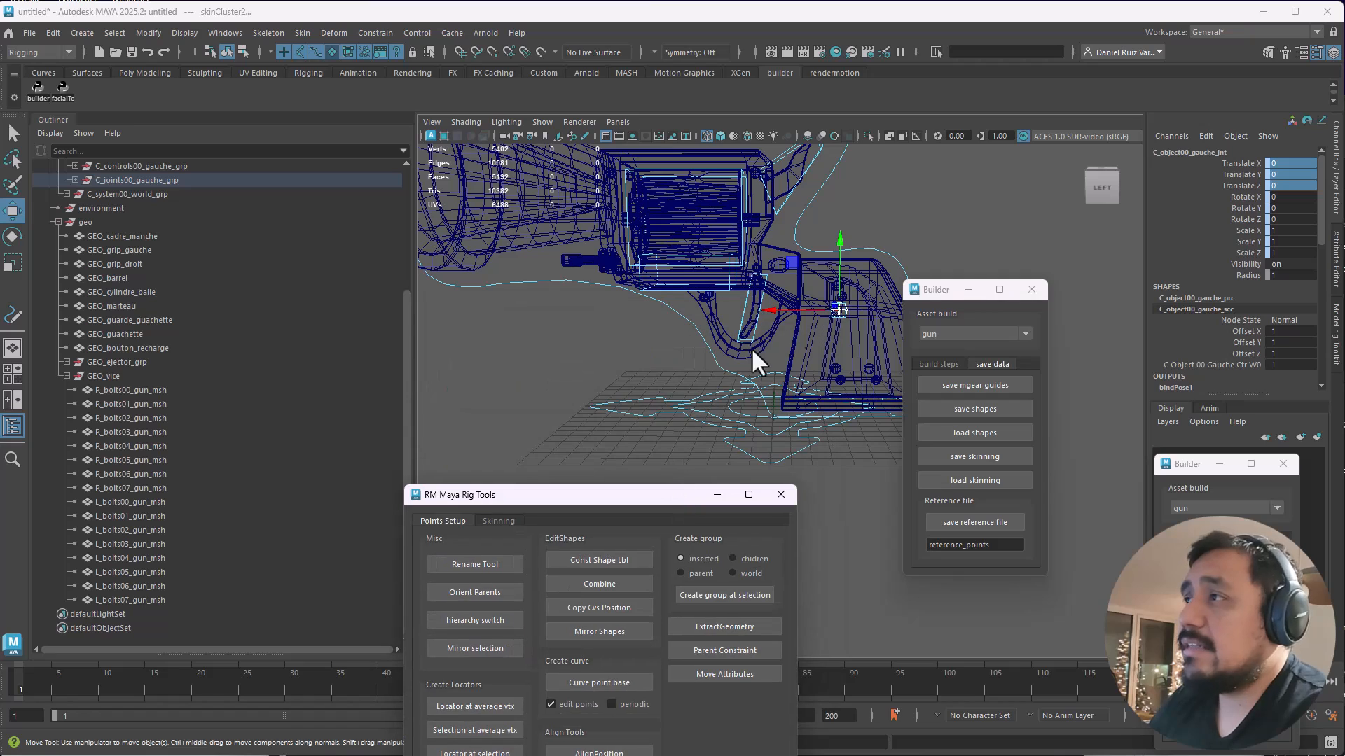
{"action": "left_click", "coordinate": [155, 573]}
{"action": "key", "text": "Up"}
{"action": "left_click", "coordinate": [147, 586], "text": "ctrl"}
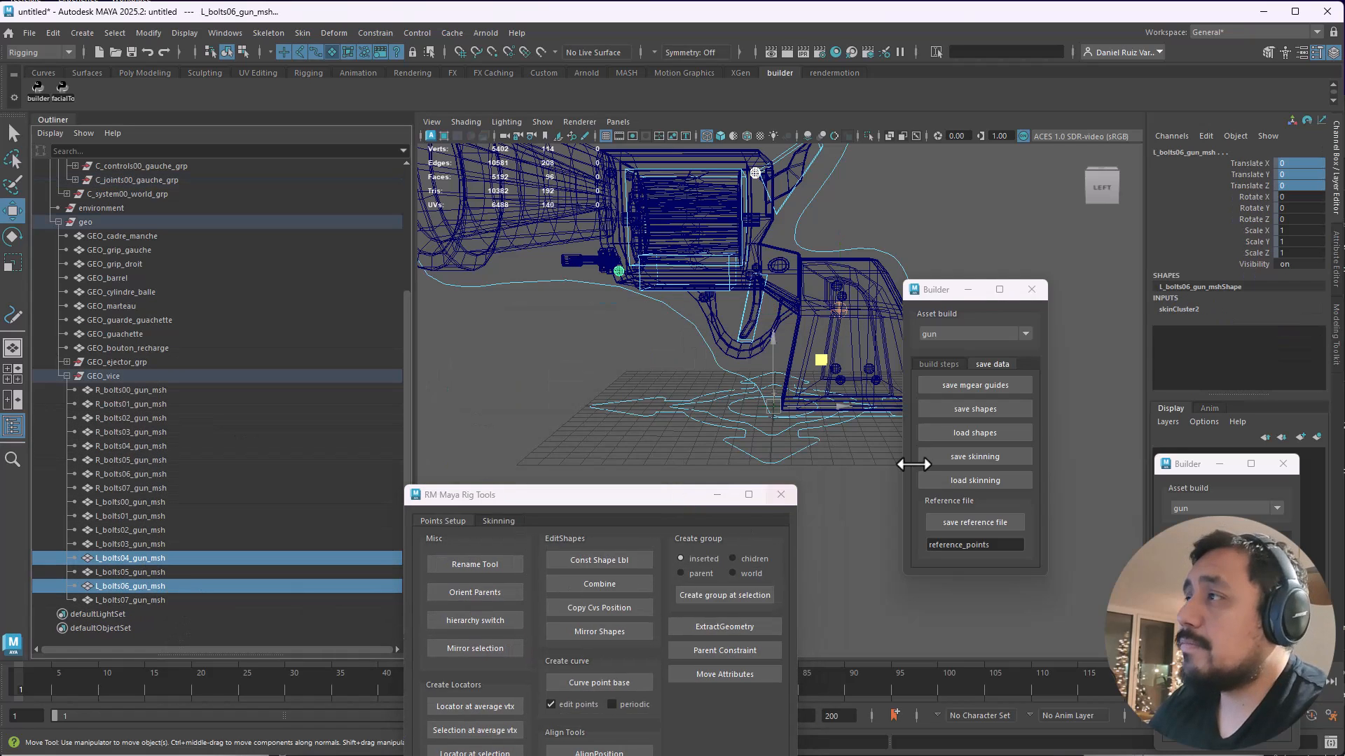
{"action": "left_click", "coordinate": [980, 457]}
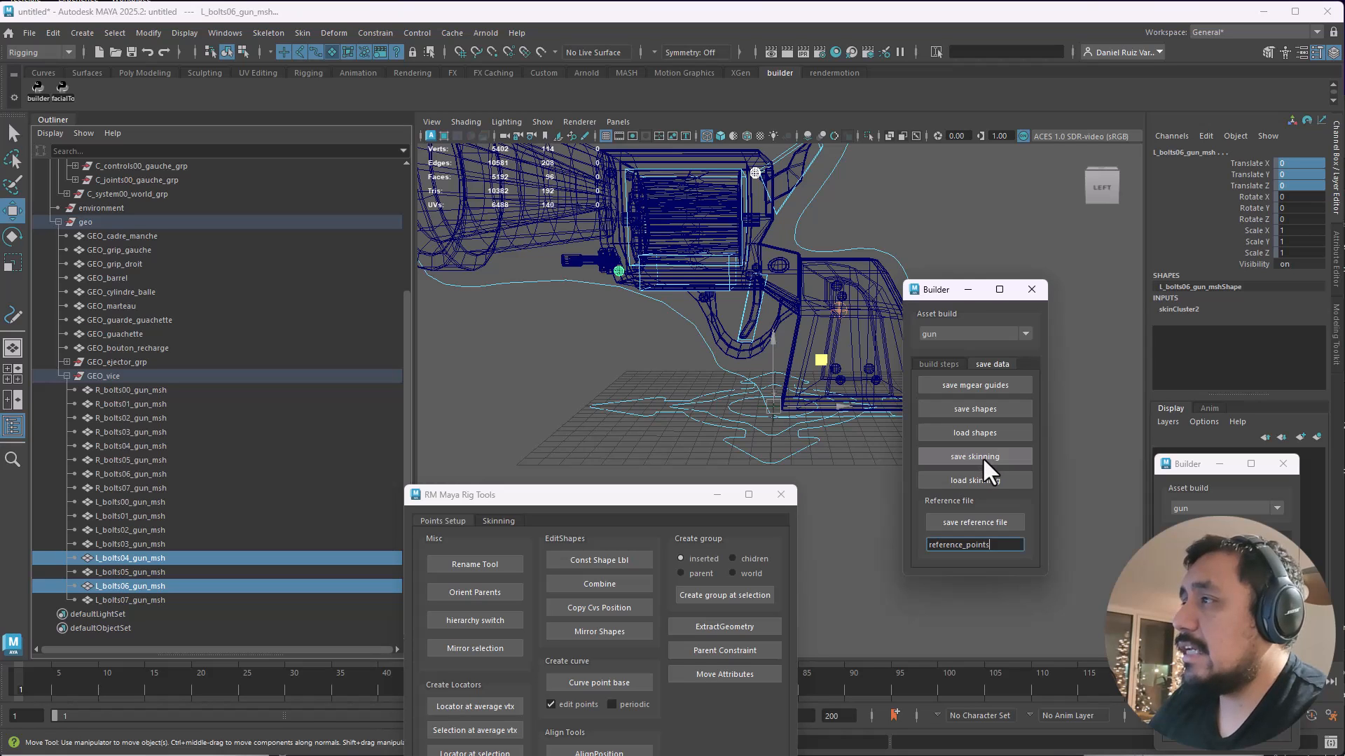
Step: Check the Script Editor output for the saved skin nodes, and put the editor away
{"action": "left_click", "coordinate": [1330, 745]}
{"action": "left_click_drag", "start_coordinate": [848, 517], "coordinate": [843, 413]}
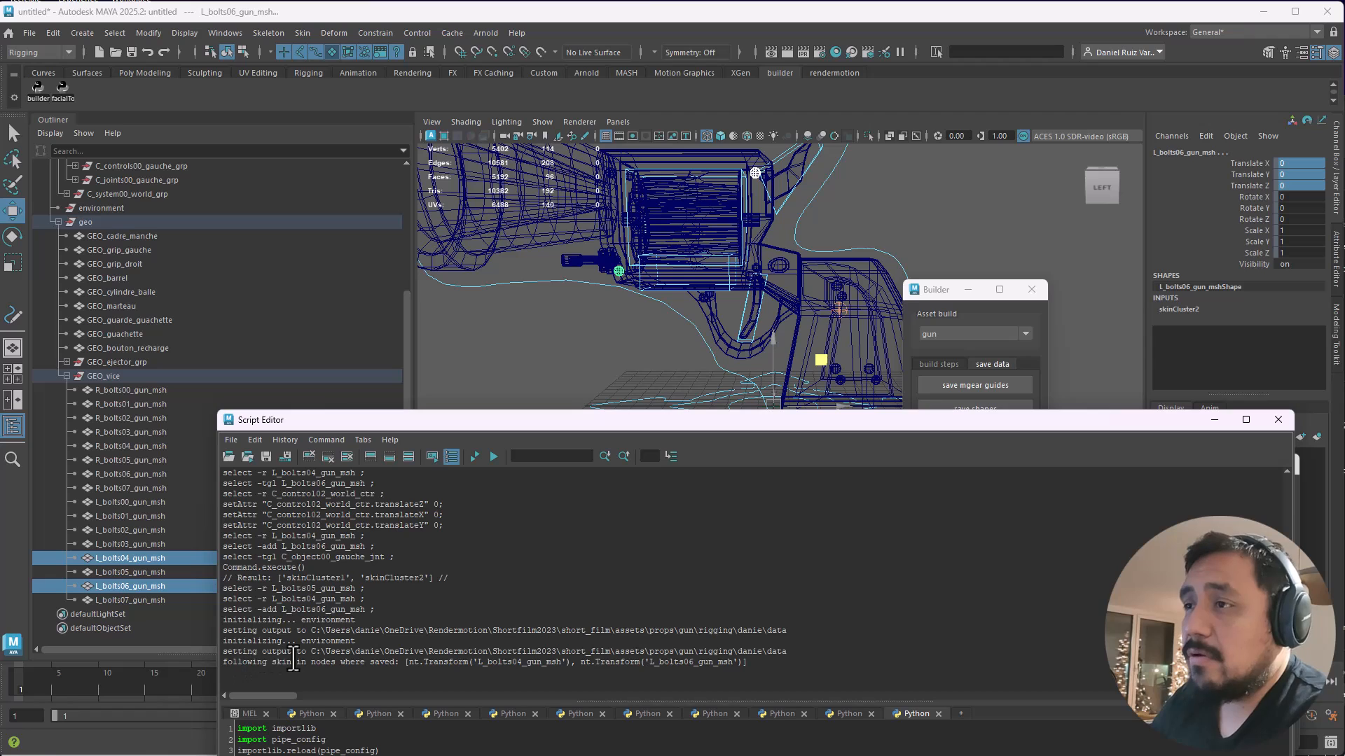
{"action": "left_click_drag", "start_coordinate": [470, 415], "coordinate": [1344, 280]}
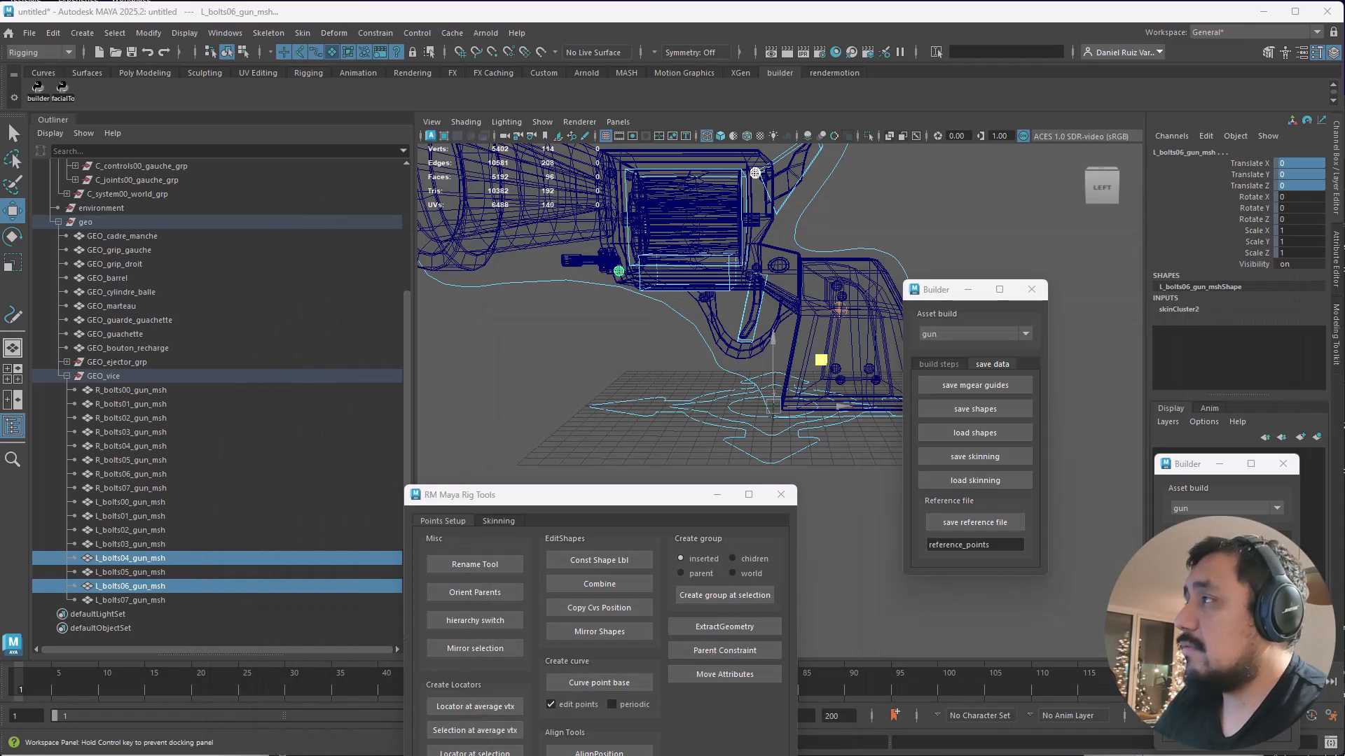
Step: Display the gun shaded, test the bolts by moving C_control02_world_ctr freehand, and undo the move
{"action": "left_click", "coordinate": [554, 413]}
{"action": "middle_click_drag", "start_coordinate": [731, 269], "coordinate": [681, 356], "text": "alt"}
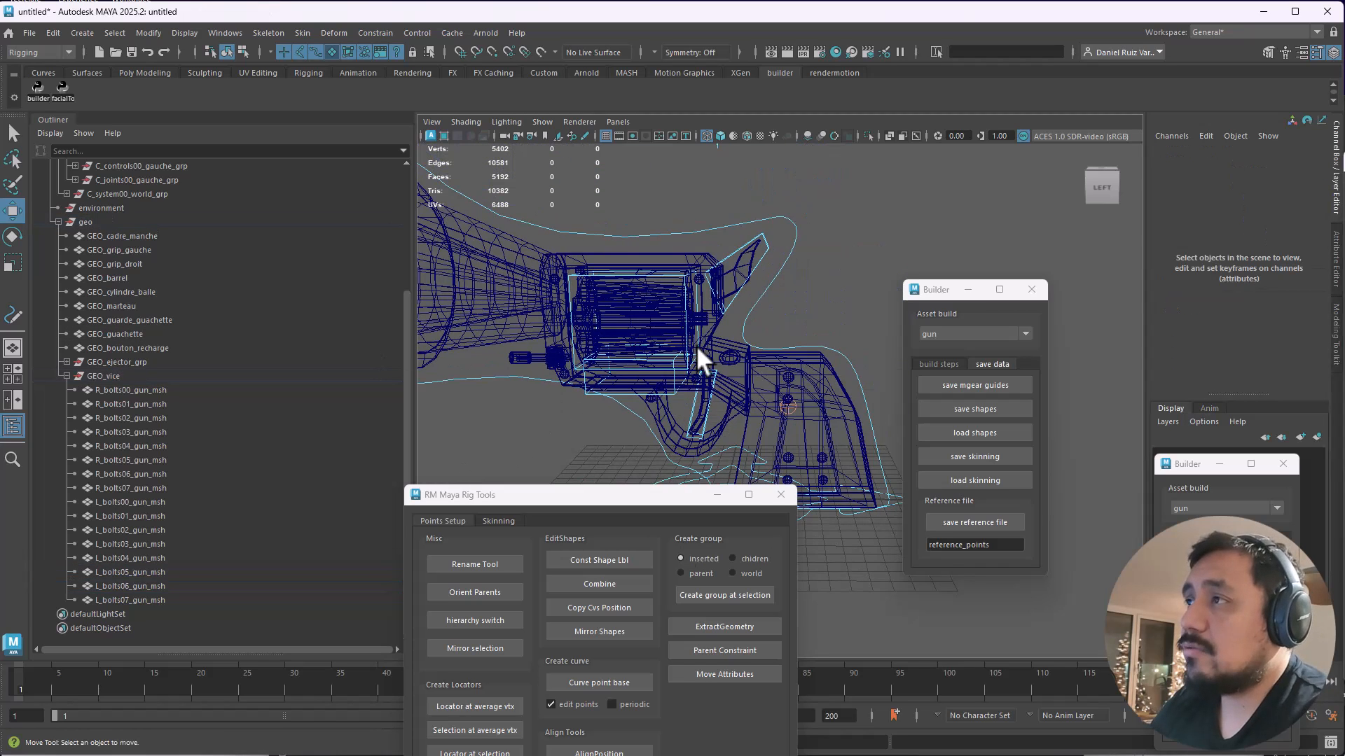
{"action": "key", "text": "5"}
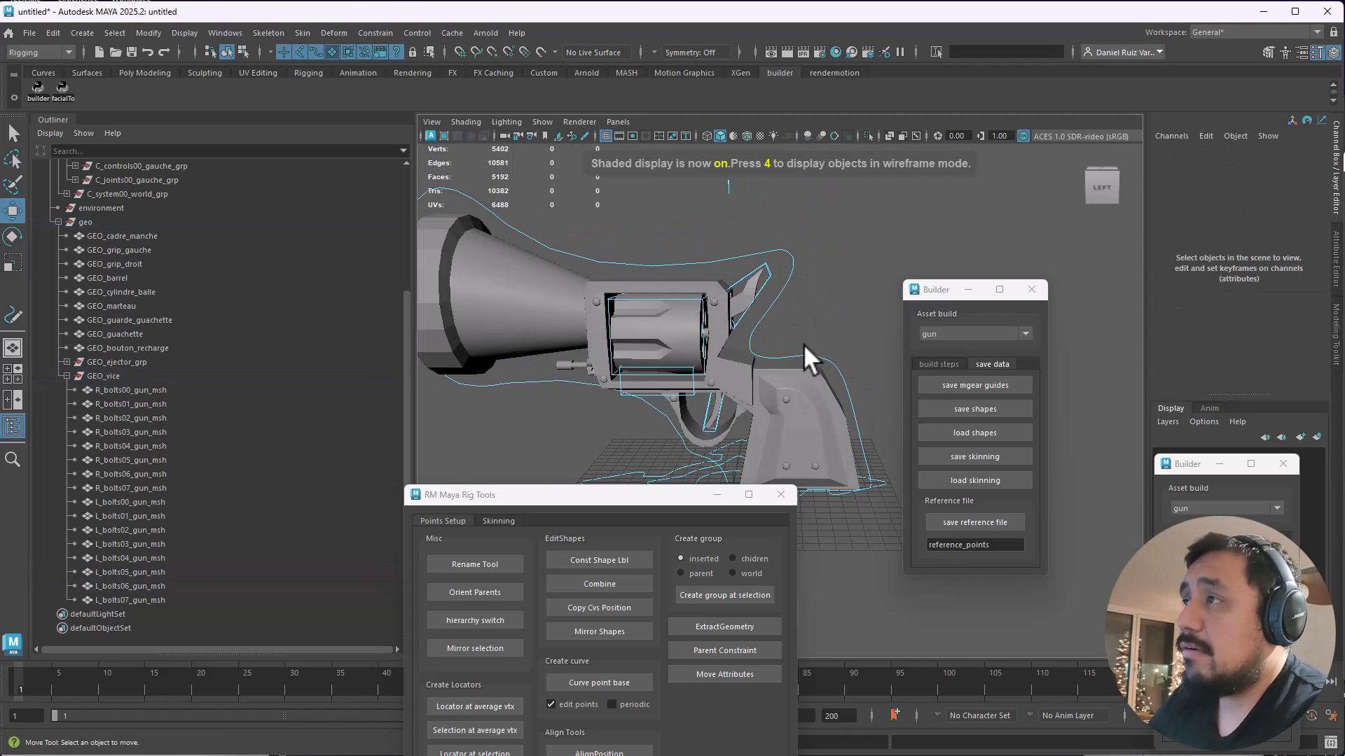
{"action": "left_click", "coordinate": [704, 476]}
{"action": "left_click_drag", "start_coordinate": [779, 440], "coordinate": [645, 420]}
{"action": "key", "text": "ctrl+z"}
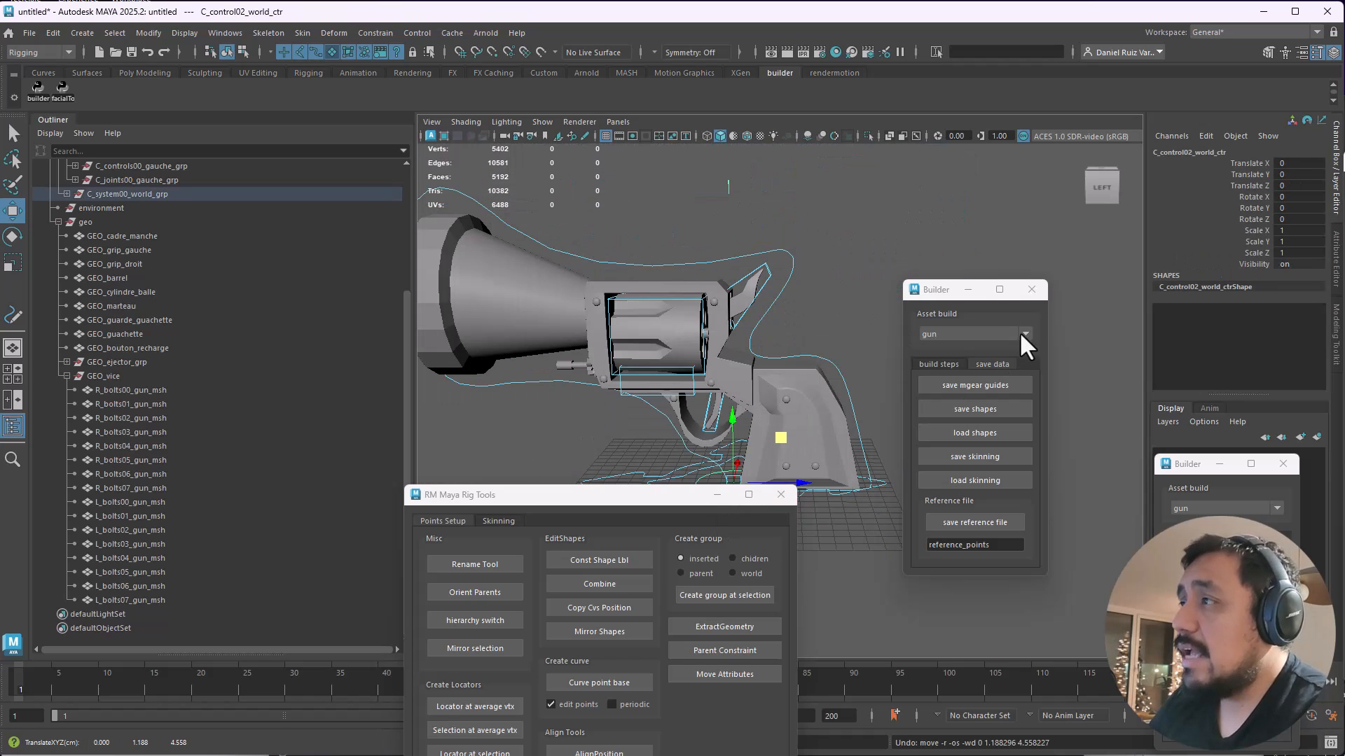
Step: Close the front Builder and RM Maya Rig Tools windows and start a new scene without saving the current one
{"action": "left_click", "coordinate": [1031, 289]}
{"action": "left_click", "coordinate": [780, 495]}
{"action": "left_click", "coordinate": [28, 32]}
{"action": "left_click", "coordinate": [82, 61]}
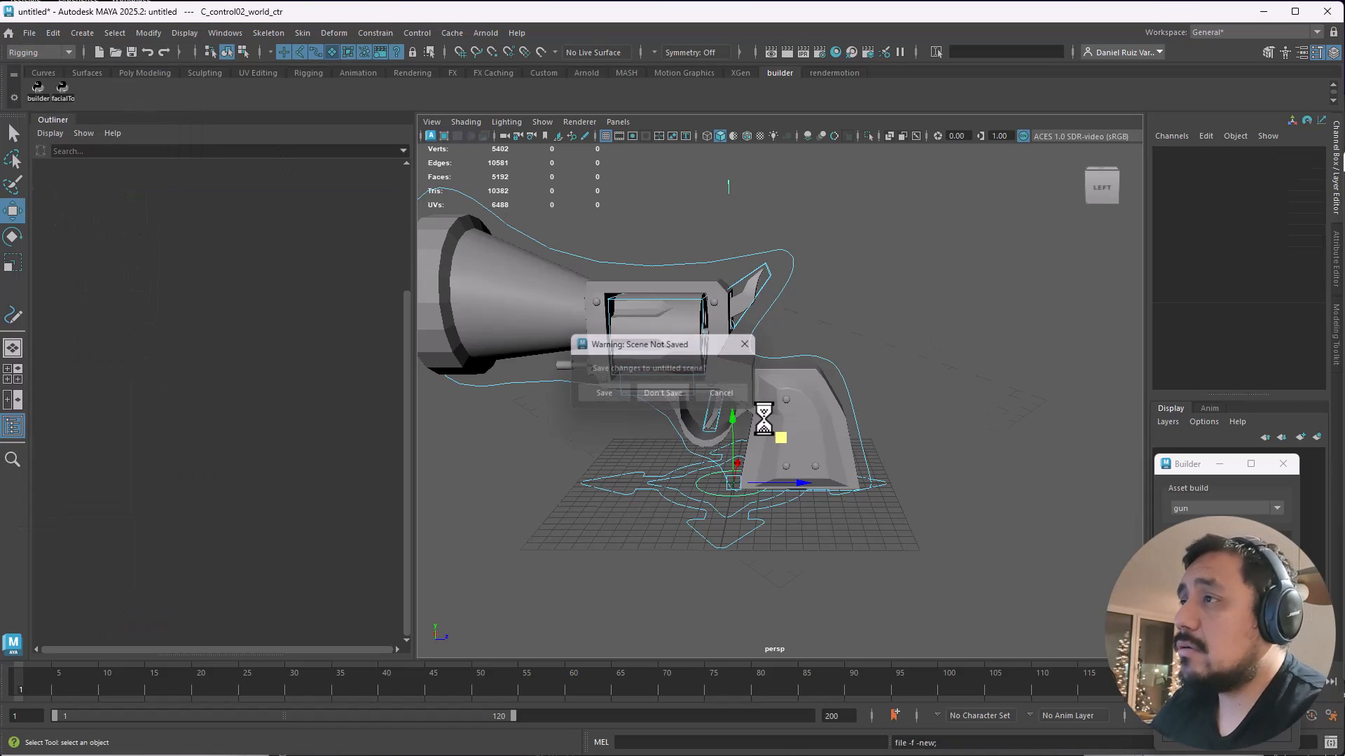
{"action": "left_click", "coordinate": [663, 392]}
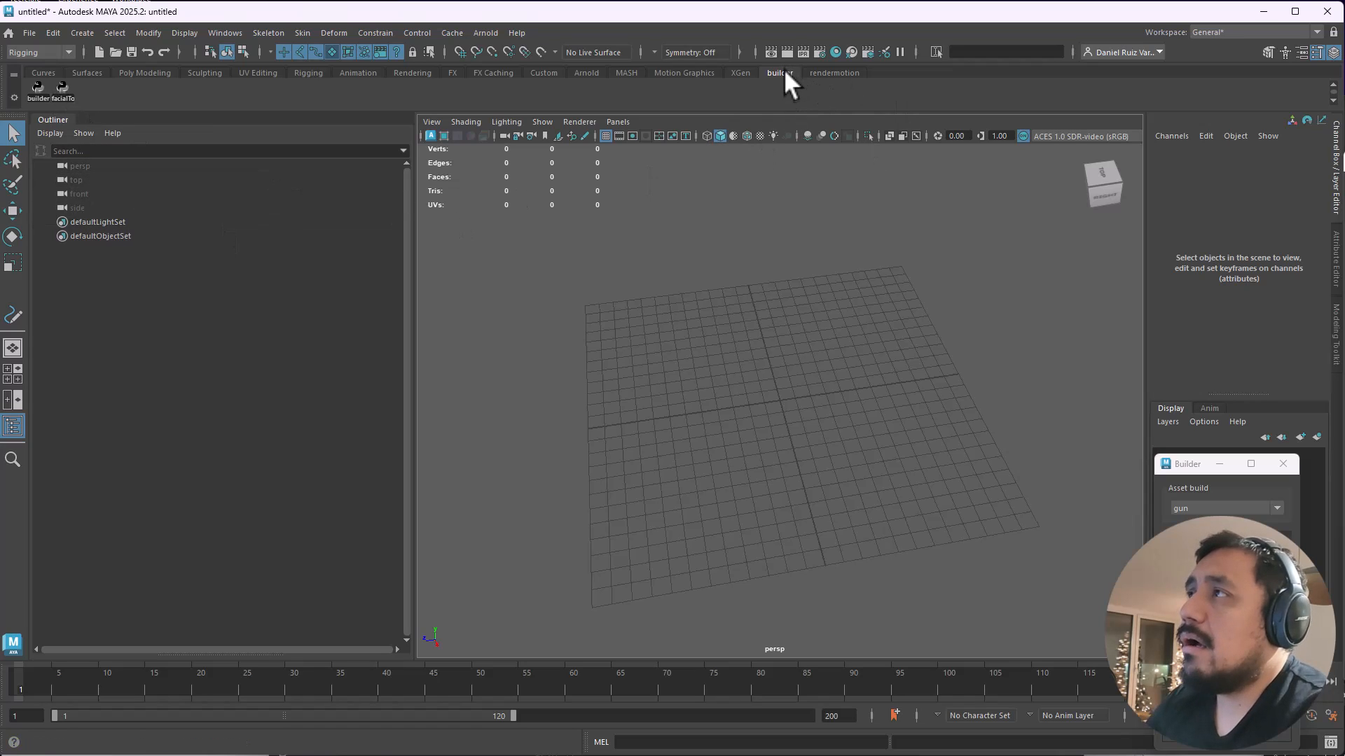
Step: Open the Builder and run every build step for the gun asset through custom finalize, closing the Builder and clearing the selection
{"action": "left_click", "coordinate": [40, 89]}
{"action": "left_click", "coordinate": [662, 278]}
{"action": "left_click", "coordinate": [637, 300]}
{"action": "left_click", "coordinate": [627, 309]}
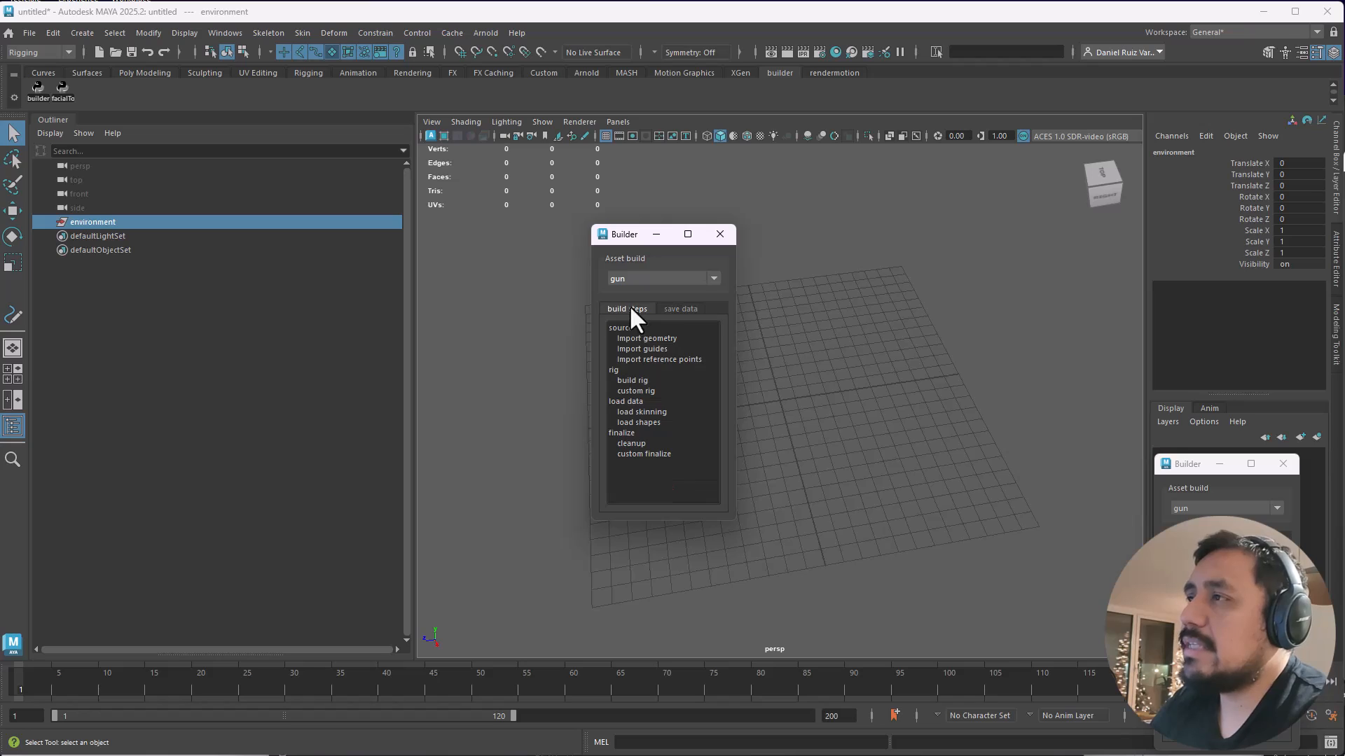
{"action": "left_click", "coordinate": [664, 452]}
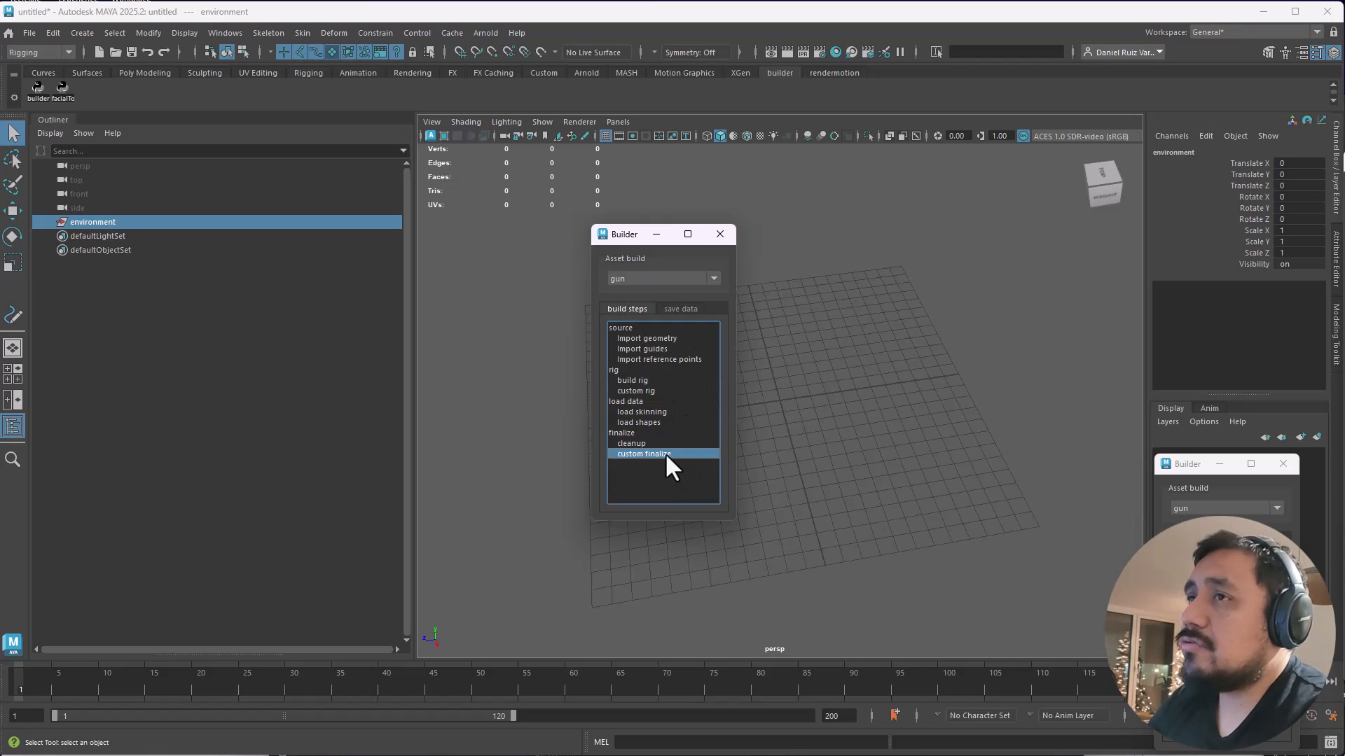
{"action": "double_click", "coordinate": [665, 453]}
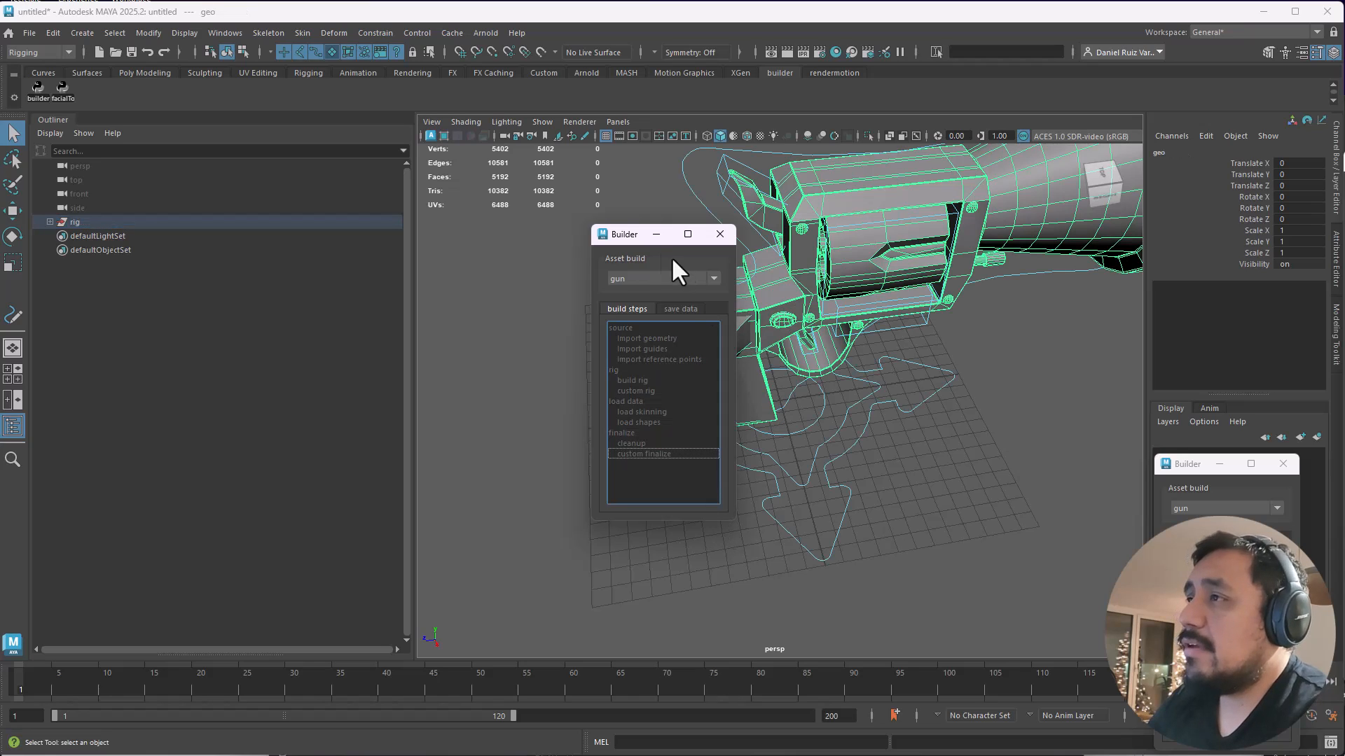
{"action": "left_click", "coordinate": [720, 234]}
{"action": "left_click", "coordinate": [821, 423]}
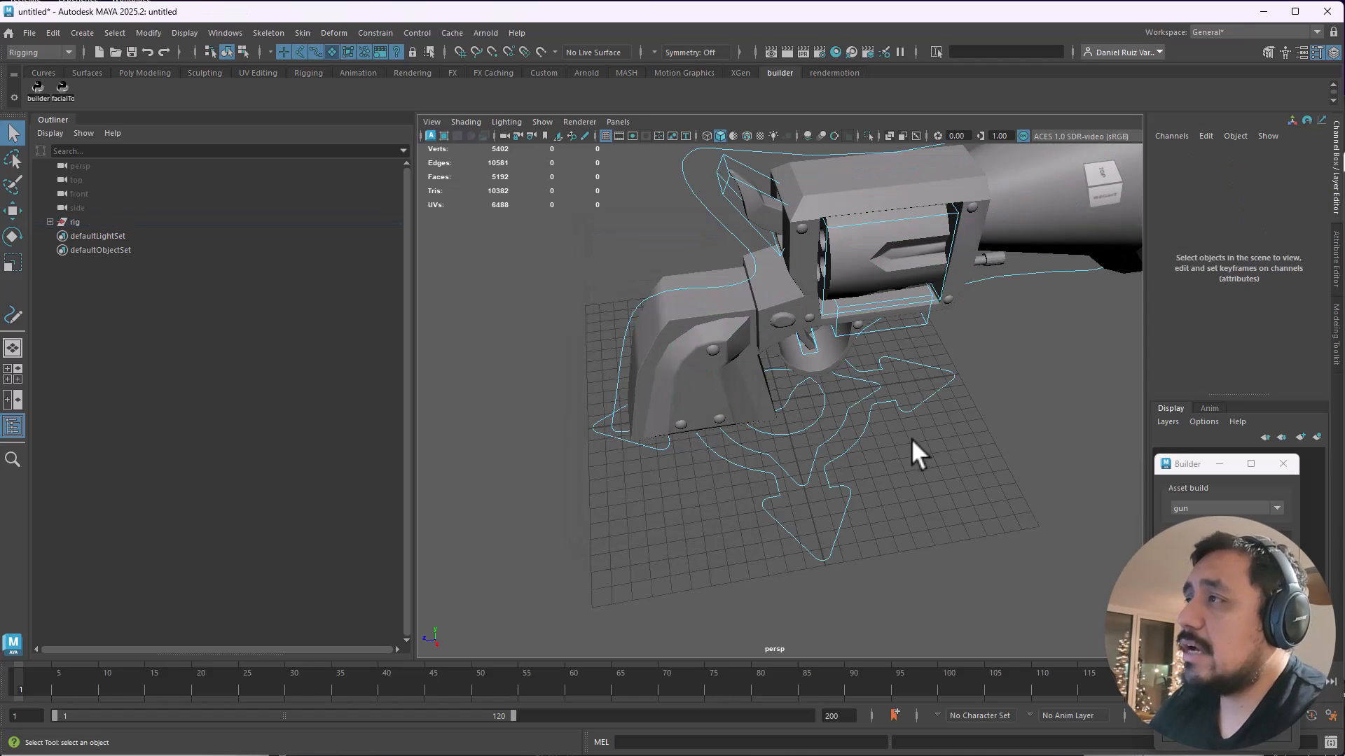
Step: Test the rebuilt rig by moving C_control02_world_ctr freehand about 5.1 in Y and 30.7 in Z
{"action": "left_click_drag", "start_coordinate": [910, 440], "coordinate": [813, 412], "text": "alt"}
{"action": "left_click", "coordinate": [816, 411]}
{"action": "key", "text": "w"}
{"action": "left_click_drag", "start_coordinate": [898, 414], "coordinate": [826, 381], "text": "alt"}
{"action": "left_click_drag", "start_coordinate": [732, 354], "coordinate": [410, 257]}
{"action": "left_click_drag", "start_coordinate": [809, 344], "coordinate": [655, 290], "text": "alt"}
Step: Test the gun's rotation by rotating C_control02_world_ctr freehand, and undo the rotation
{"action": "key", "text": "f"}
{"action": "left_click_drag", "start_coordinate": [841, 395], "coordinate": [816, 426], "text": "alt"}
{"action": "key", "text": "e"}
{"action": "left_click_drag", "start_coordinate": [1023, 431], "coordinate": [1053, 428]}
{"action": "key", "text": "ctrl+z"}
{"action": "middle_click_drag", "start_coordinate": [1034, 392], "coordinate": [857, 426], "text": "alt"}
{"action": "key", "text": "q"}
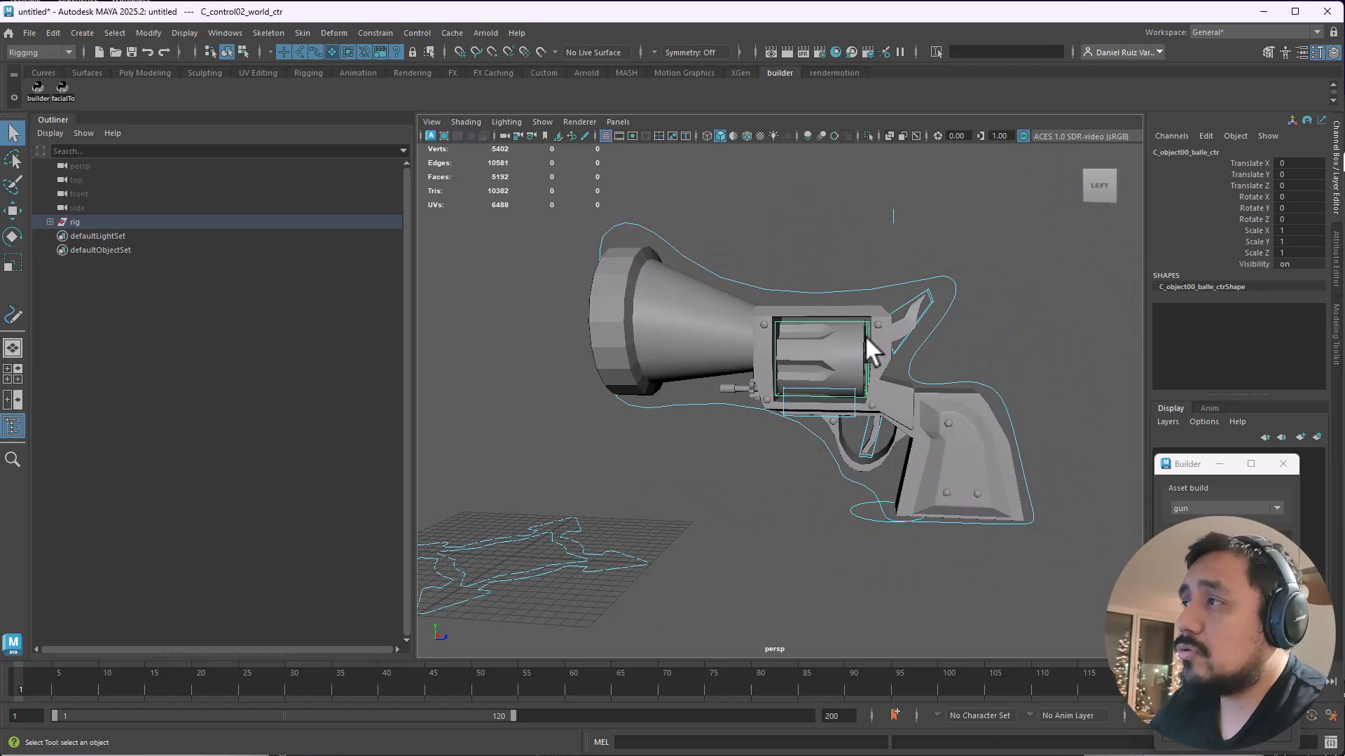
Step: Rotate the cylinder control C_object00_balle_ctr freehand to test it, and undo the rotation
{"action": "left_click", "coordinate": [866, 335]}
{"action": "key", "text": "e"}
{"action": "left_click_drag", "start_coordinate": [818, 419], "coordinate": [818, 300]}
{"action": "key", "text": "ctrl+z"}
{"action": "key", "text": "q"}
Step: Try rotating the small rectangular control below the cylinder, and undo the changes
{"action": "left_click", "coordinate": [860, 407]}
{"action": "left_click", "coordinate": [856, 402]}
{"action": "key", "text": "e"}
{"action": "key", "text": "ctrl+z"}
{"action": "left_click_drag", "start_coordinate": [910, 316], "coordinate": [908, 428], "text": "alt"}
{"action": "key", "text": "ctrl+z"}
Step: Reset C_control02_world_ctr by setting its Translate X, Y and Z to 0
{"action": "middle_click_drag", "start_coordinate": [908, 448], "coordinate": [893, 376], "text": "alt"}
{"action": "right_click_drag", "start_coordinate": [894, 377], "coordinate": [780, 410], "text": "alt"}
{"action": "middle_click_drag", "start_coordinate": [780, 410], "coordinate": [737, 425], "text": "alt"}
{"action": "key", "text": "q"}
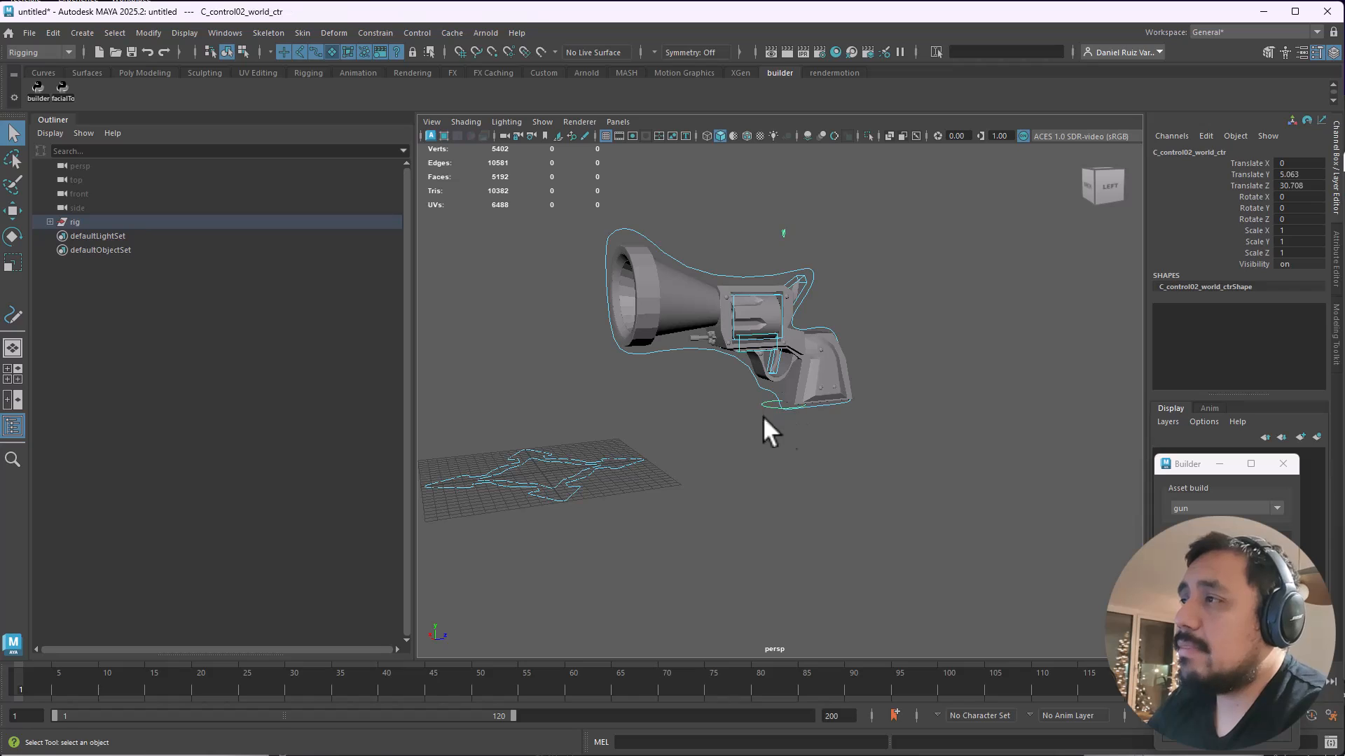
{"action": "left_click", "coordinate": [764, 411]}
{"action": "left_click_drag", "start_coordinate": [1294, 163], "coordinate": [1293, 186]}
{"action": "type", "text": "0"}
{"action": "key", "text": "Return"}
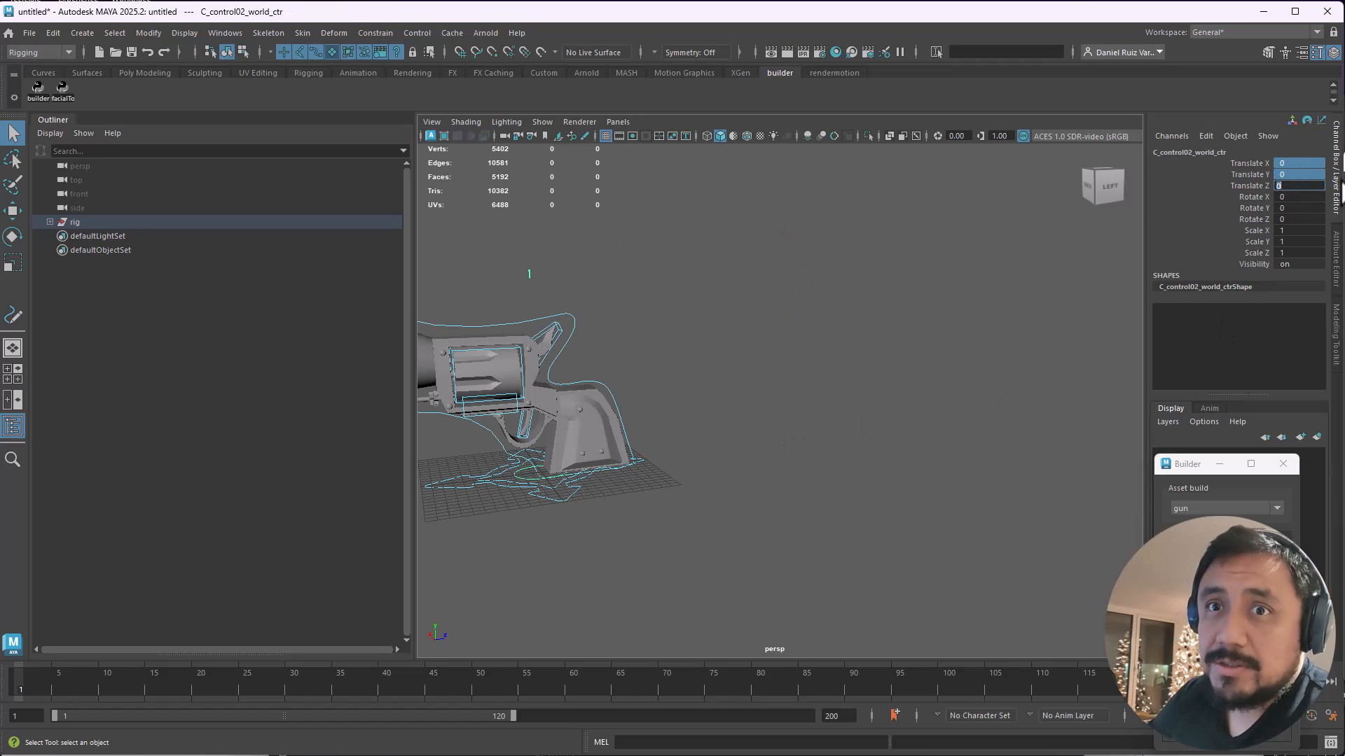